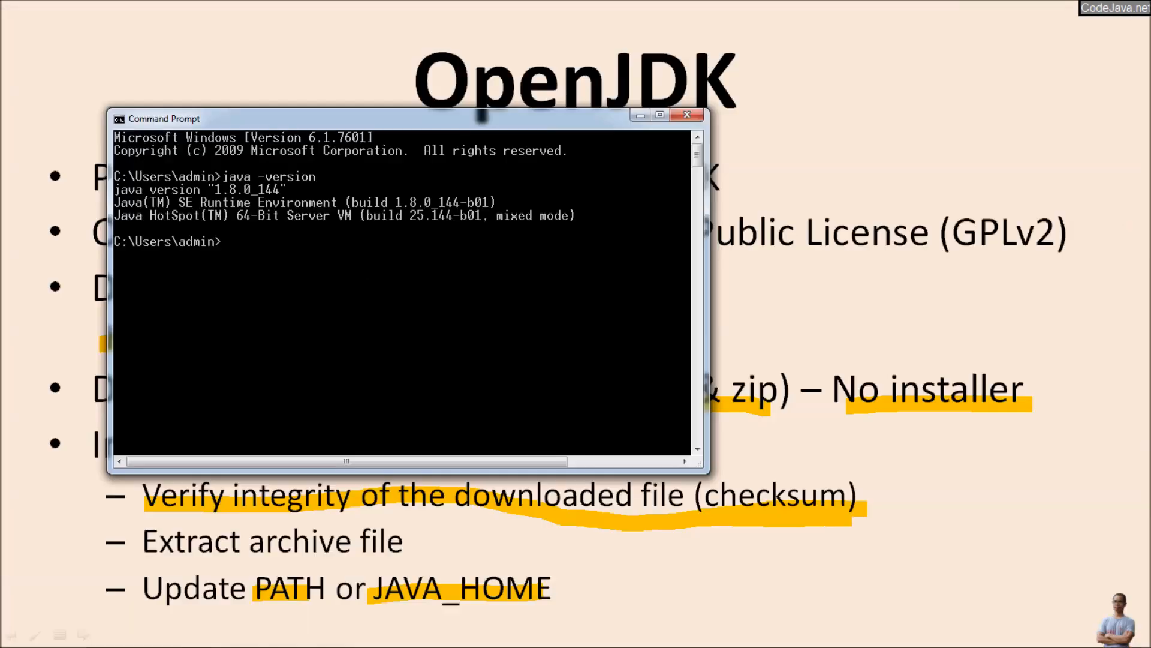
Step: Switch to Eclipse and inspect the Java2SqlServer2 project's JRE System Library entry
key("alt+Tab")
key("alt+Tab")
key("alt+Tab")
key("alt+Tab")
key("alt+Tab")
key("alt+Tab")
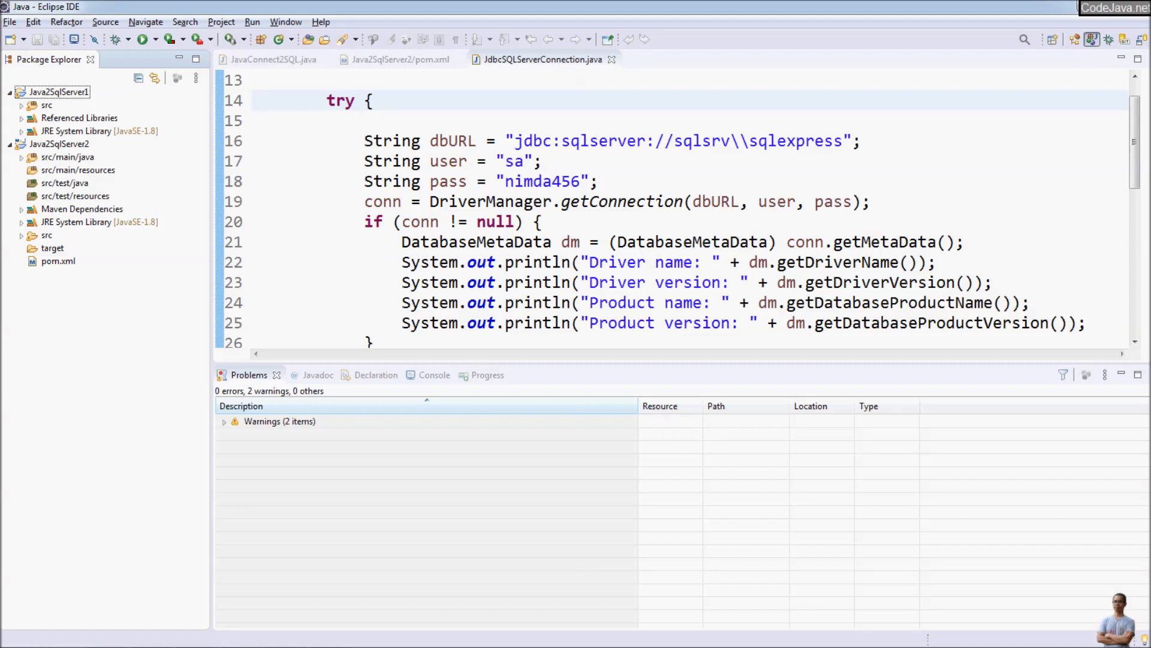
left_click(375, 202)
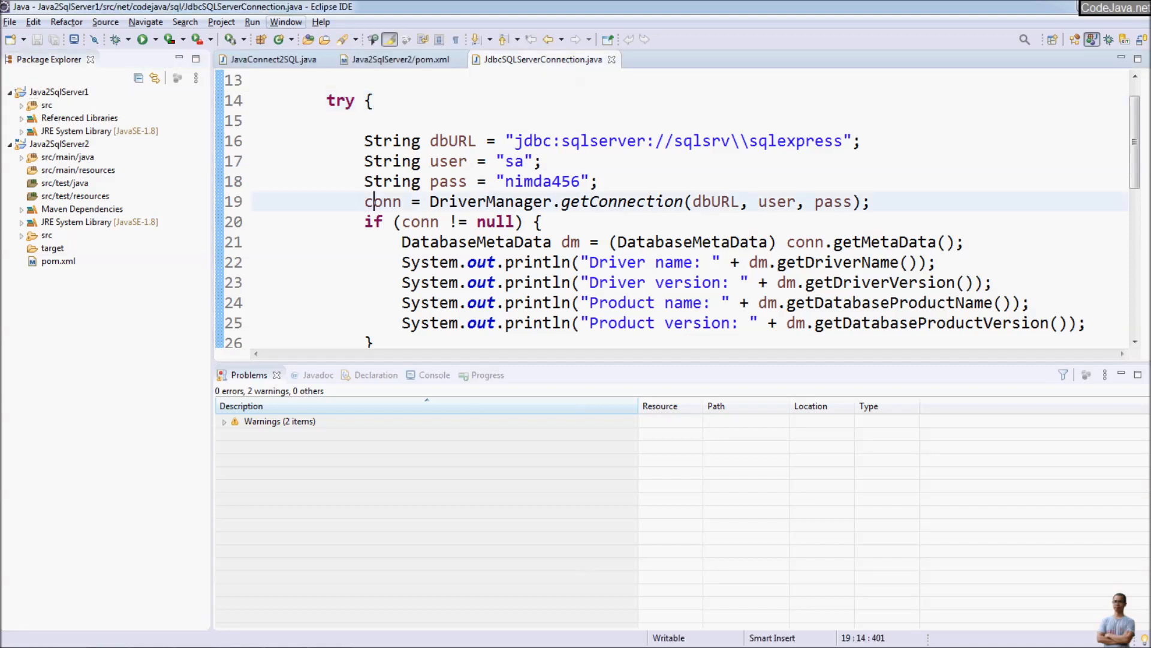
left_click(59, 144)
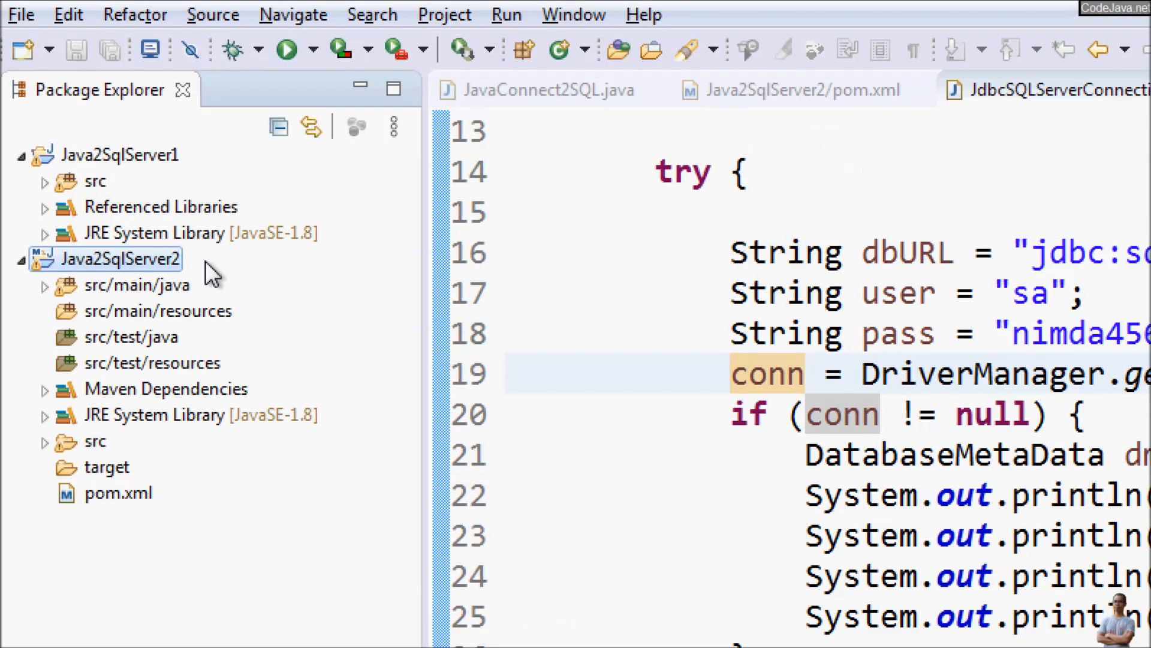
left_click(270, 413)
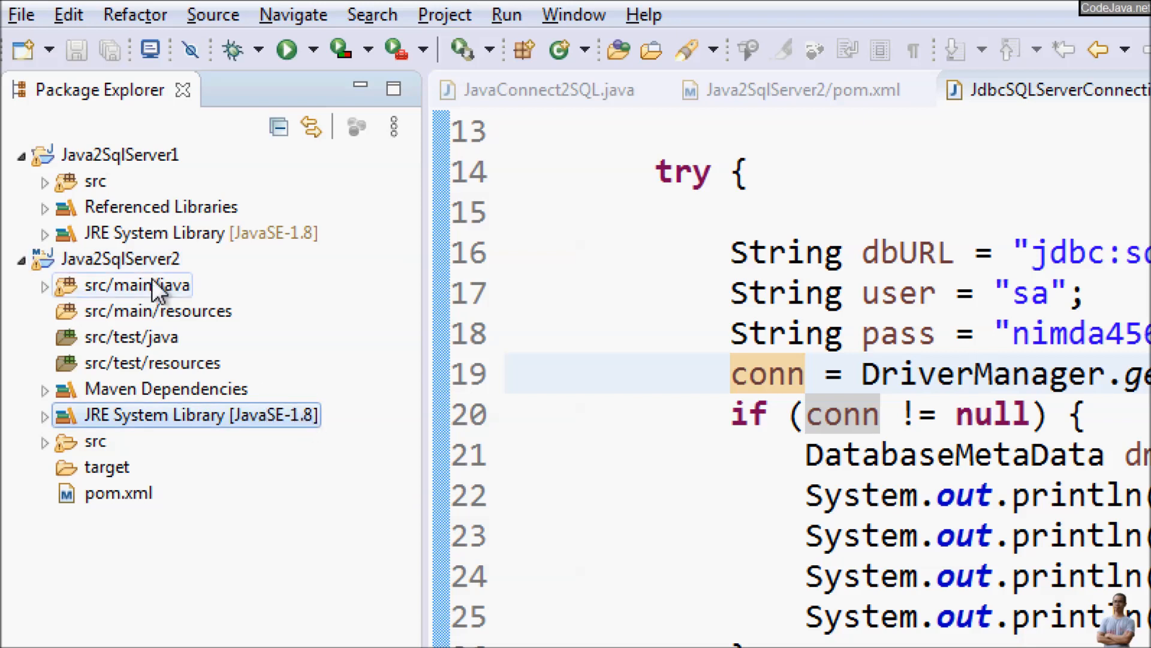
Step: Check the Java Compiler settings in the properties of the Java2SqlServer2 project, then close them without changes
left_click(159, 263)
right_click(160, 264)
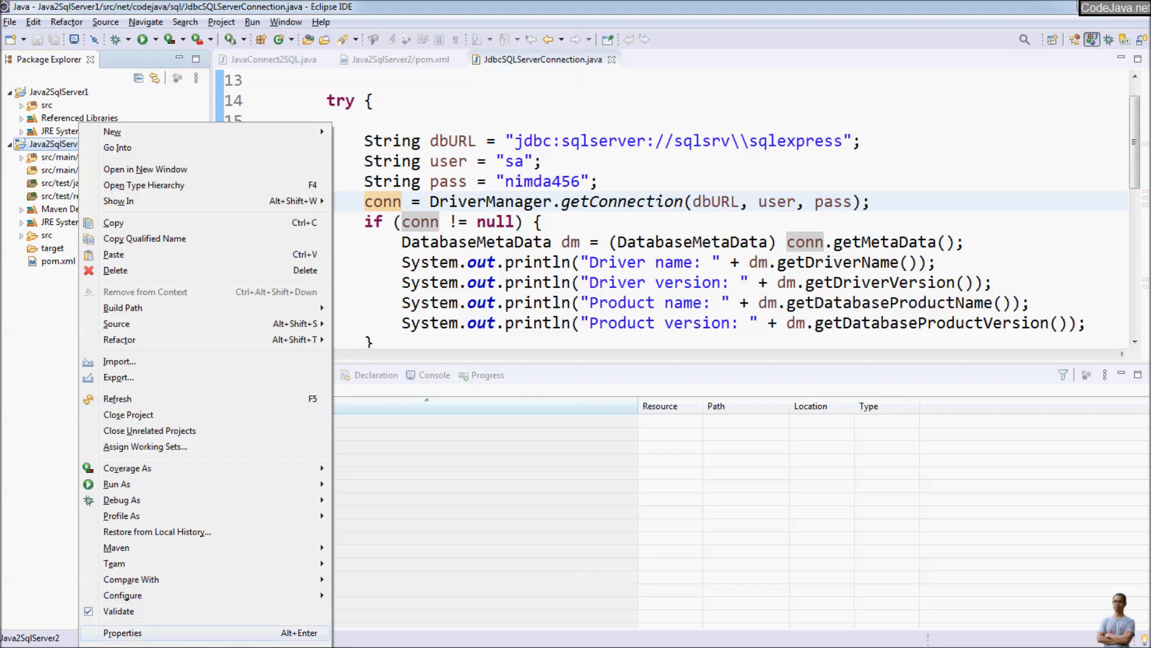
left_click(123, 633)
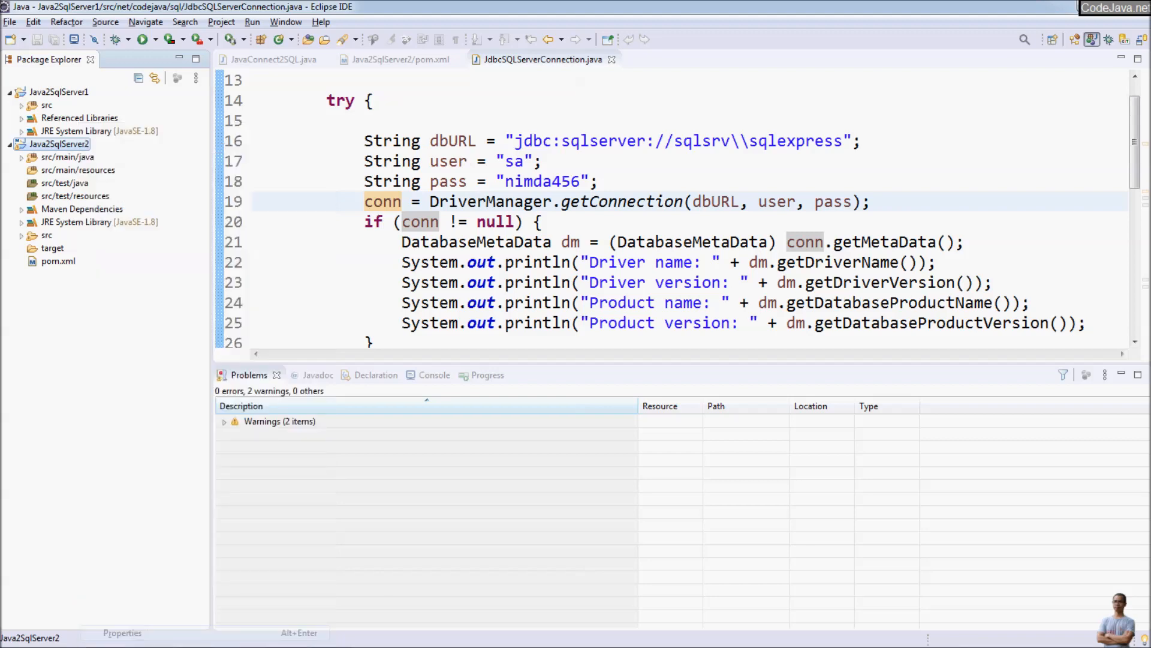
left_click(340, 186)
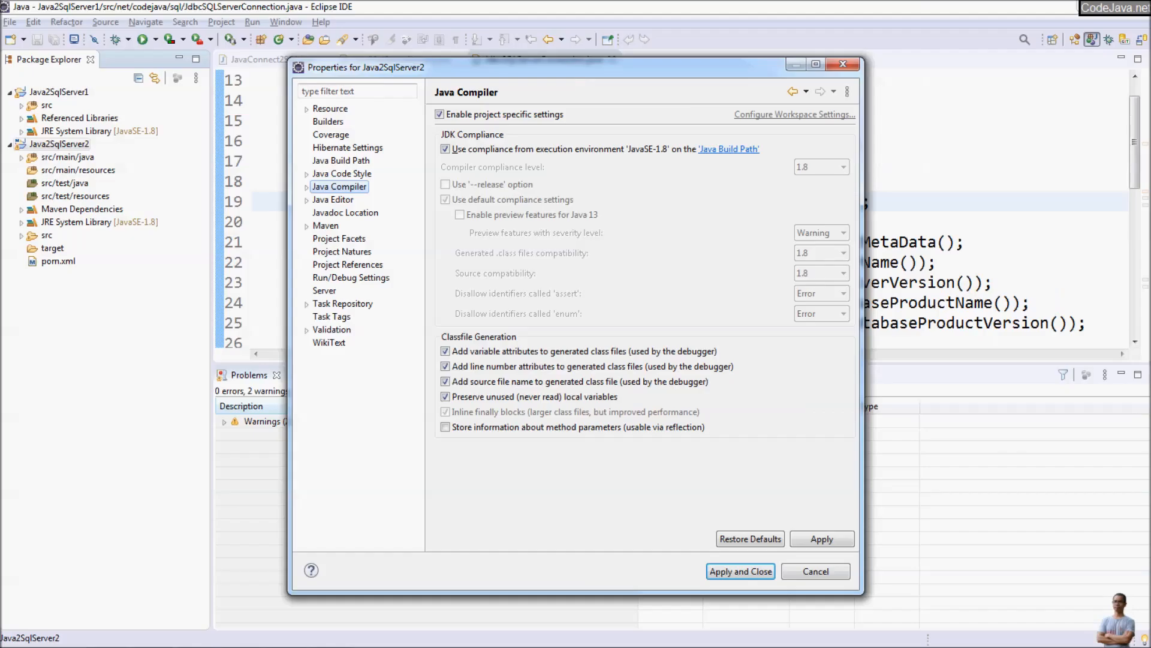
left_click(816, 572)
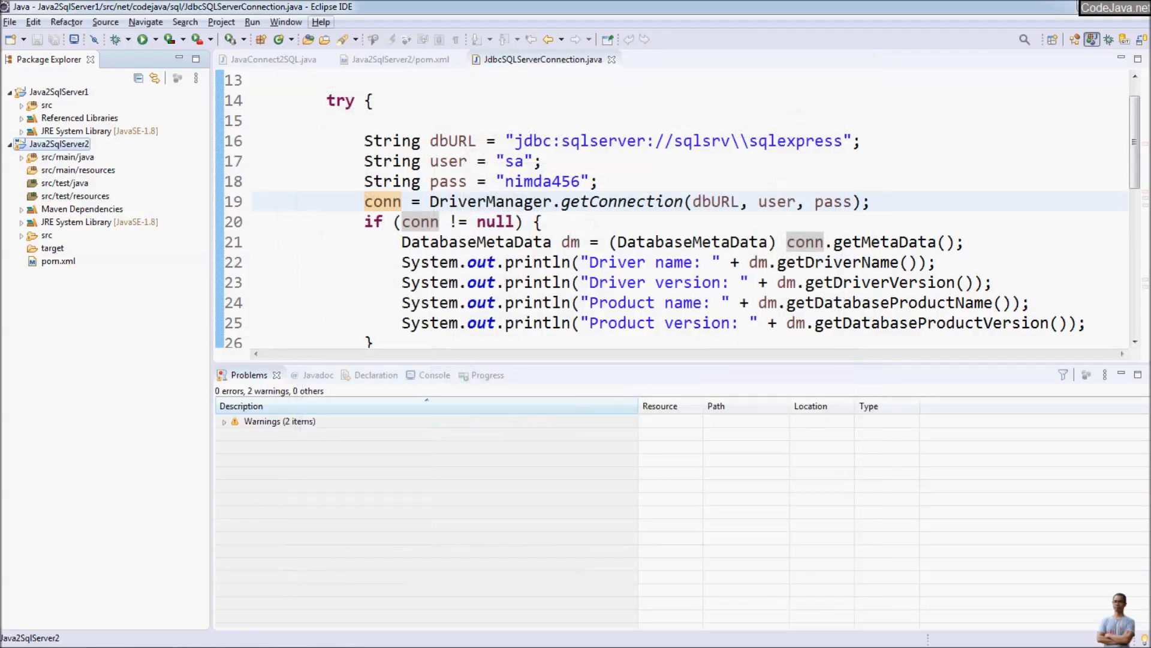
Step: Inspect the -vm entry in the Eclipse installation's configuration details, then close the details and the About window
left_click(321, 23)
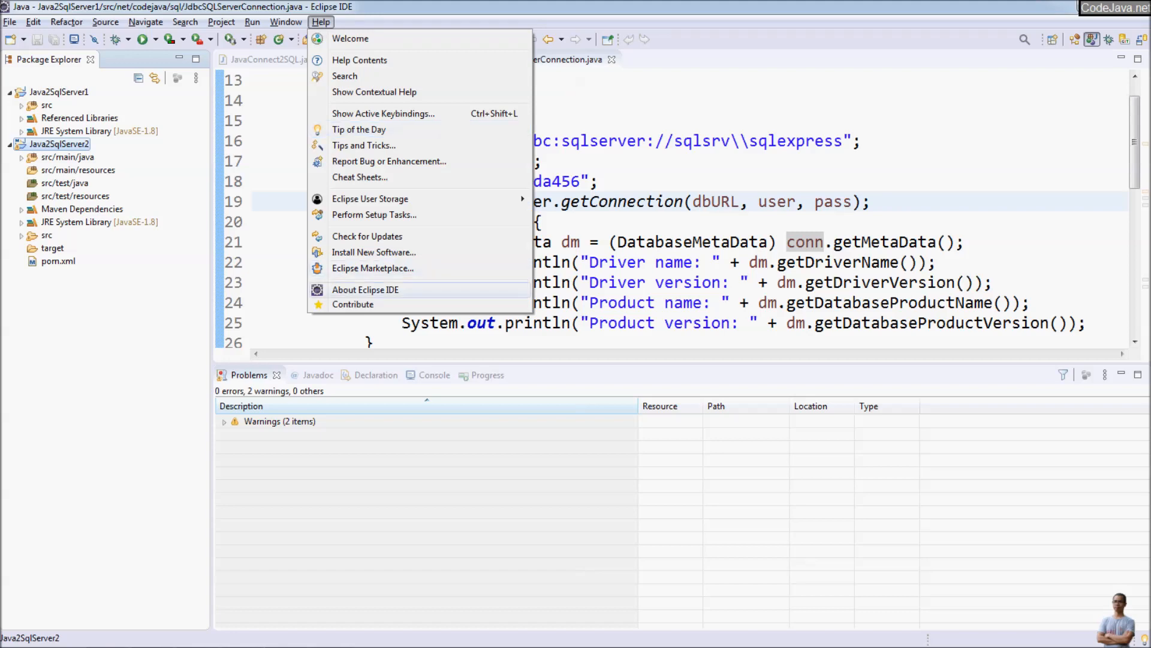
left_click(360, 290)
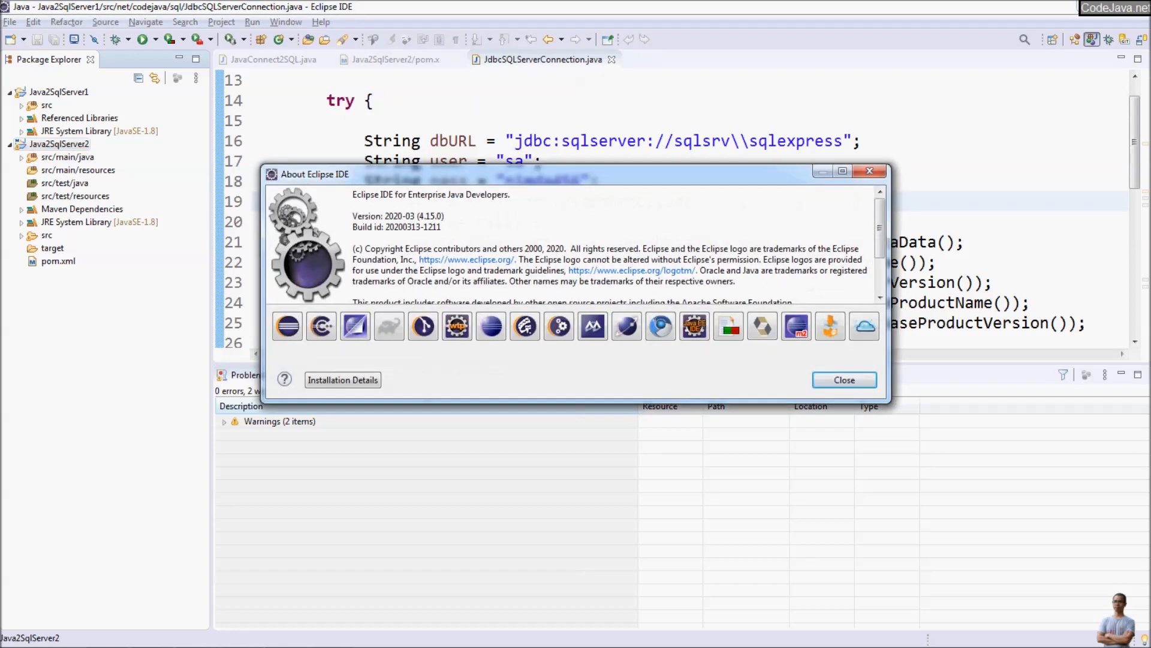
left_click(343, 380)
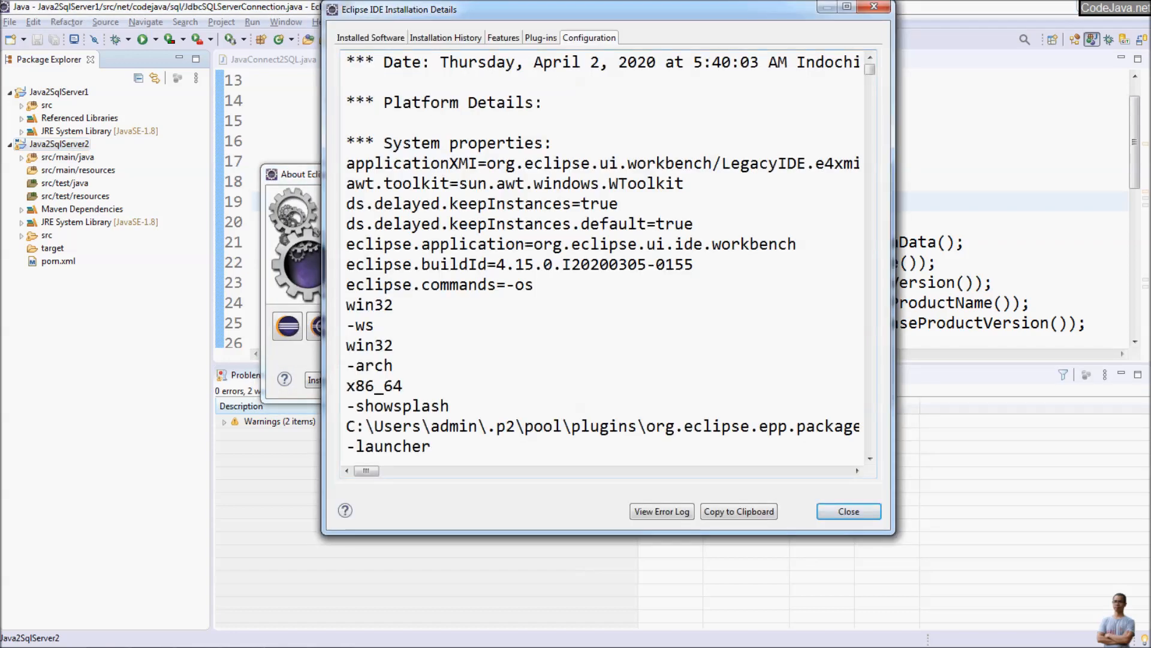
scroll(425, 277, "down", 7)
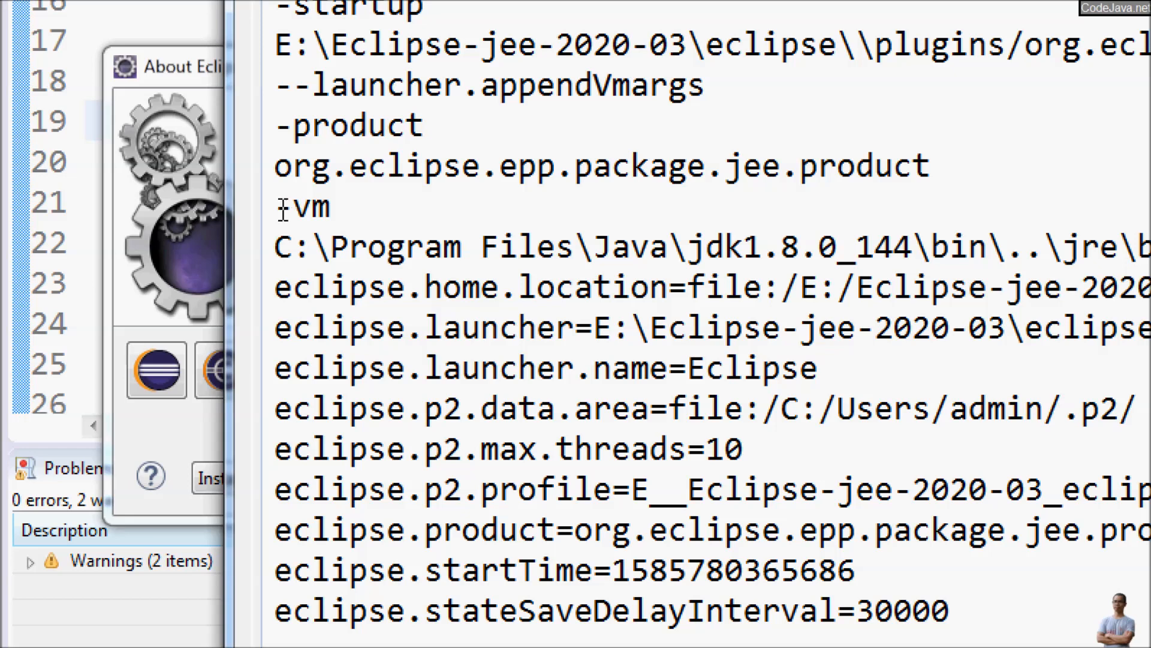
left_click_drag(275, 206, 575, 248)
left_click_drag(753, 247, 1038, 264)
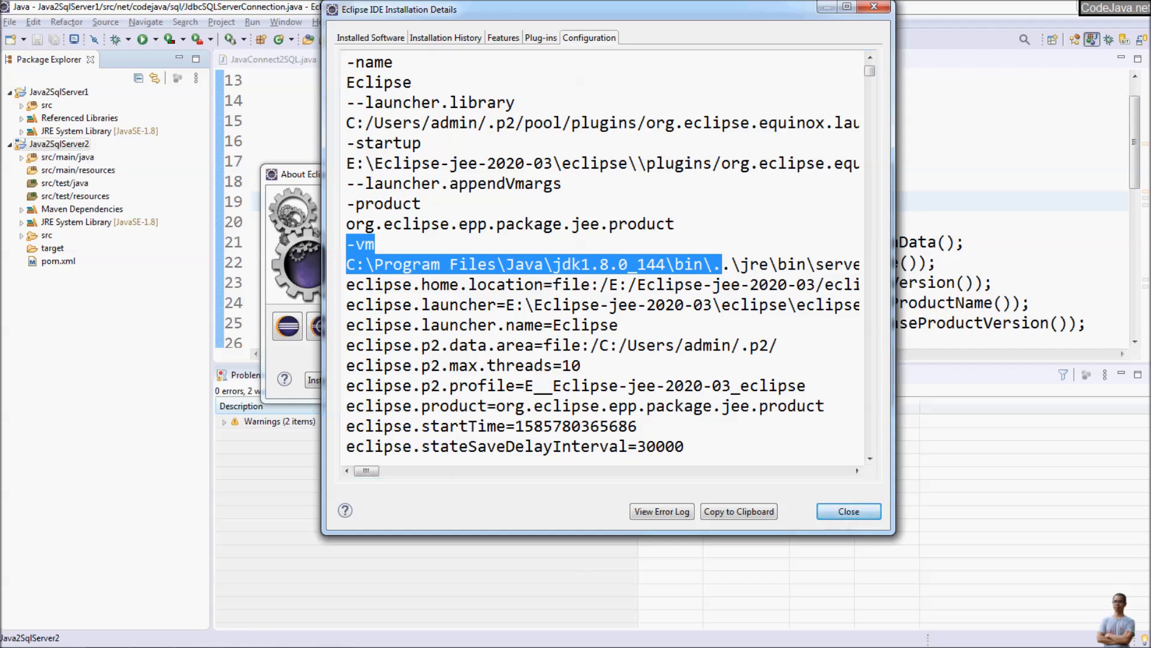
left_click(849, 512)
left_click(844, 379)
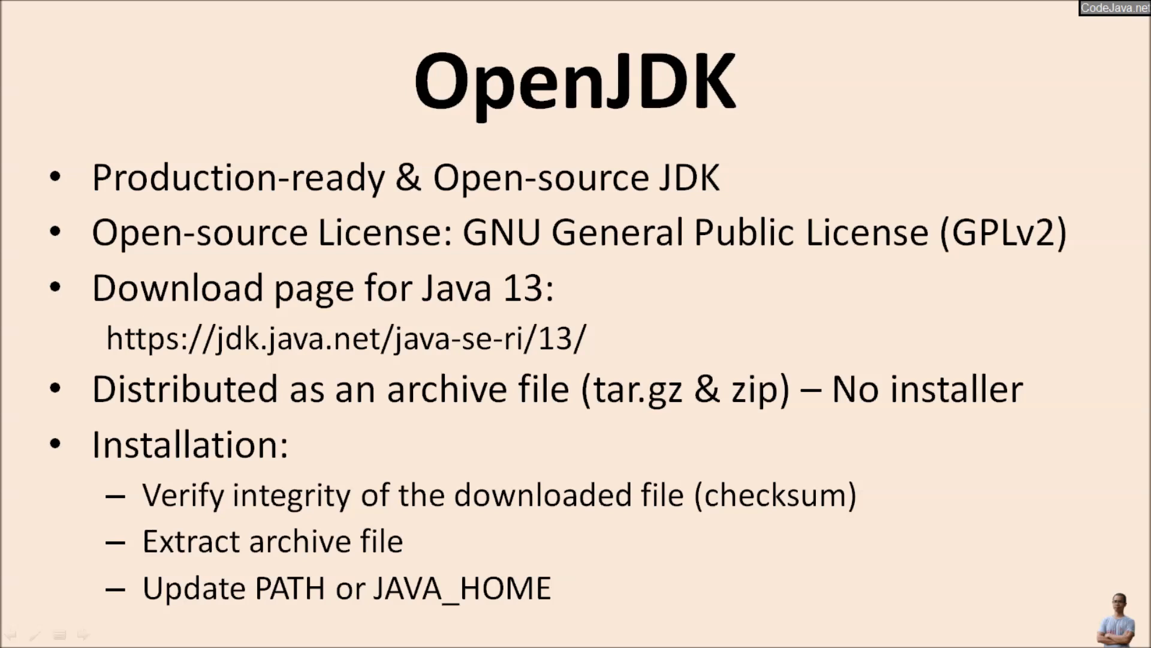
Step: Highlight the Java 13 download page URL on the OpenJDK slide and switch to Google Chrome
left_click_drag(113, 357, 591, 339)
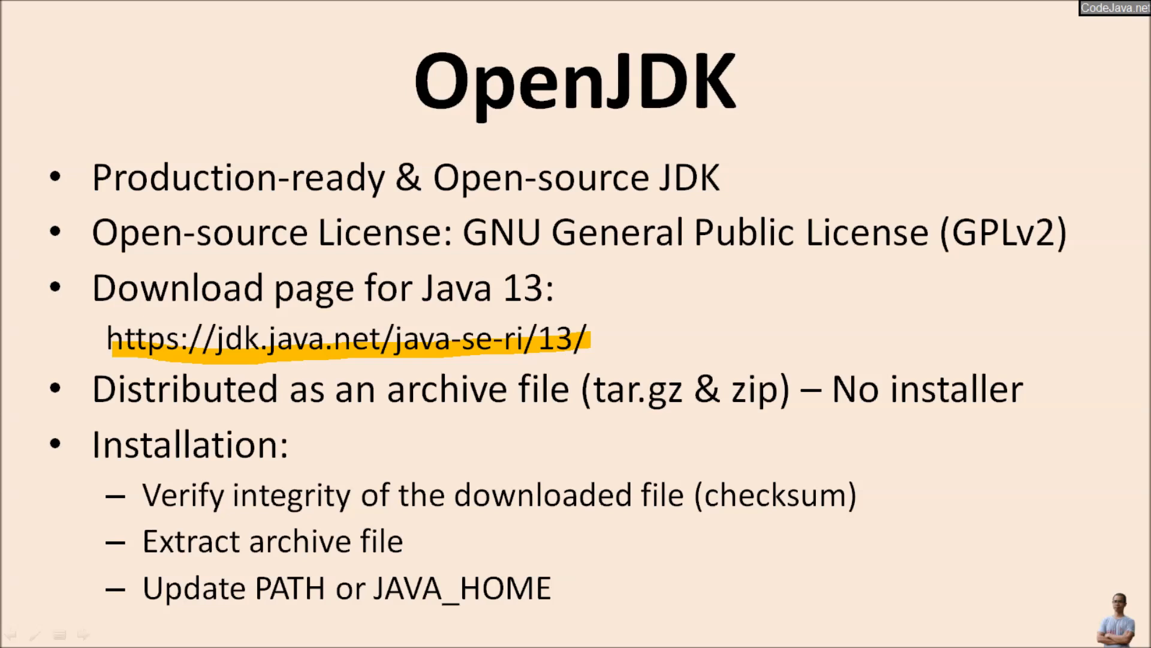
key("alt+Tab")
key("alt+Tab")
key("alt+Tab")
key("alt+Tab")
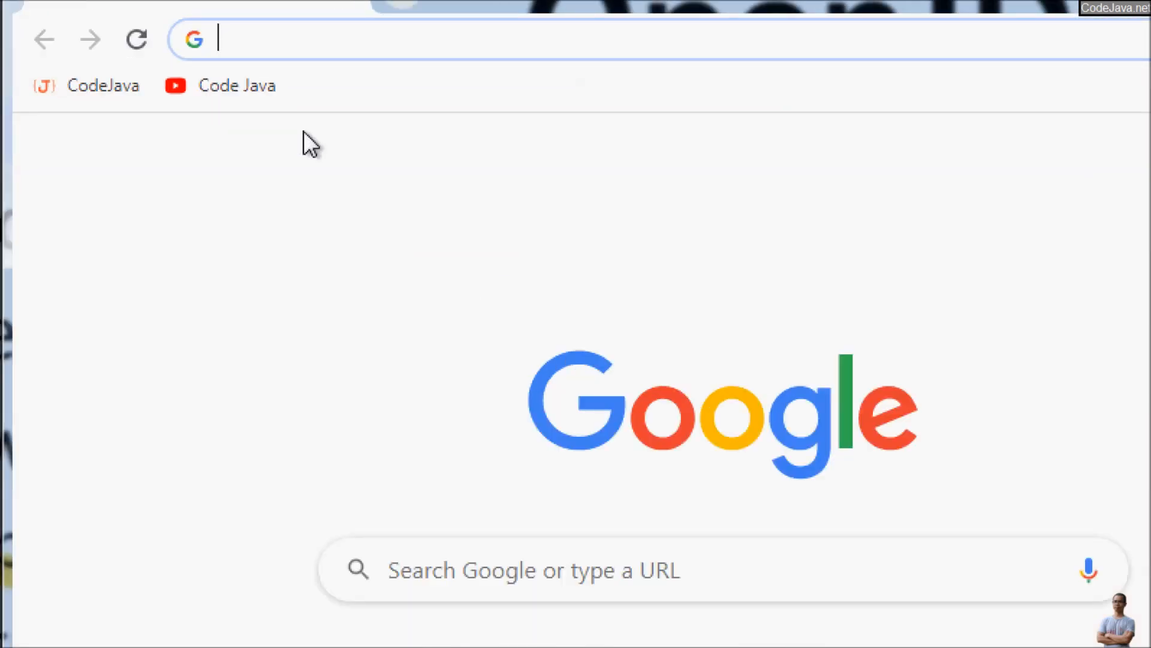
Step: Open the page jdk.java.net/java-se-ri/13 in the browser, checking the slide for the exact address
type("jdk.")
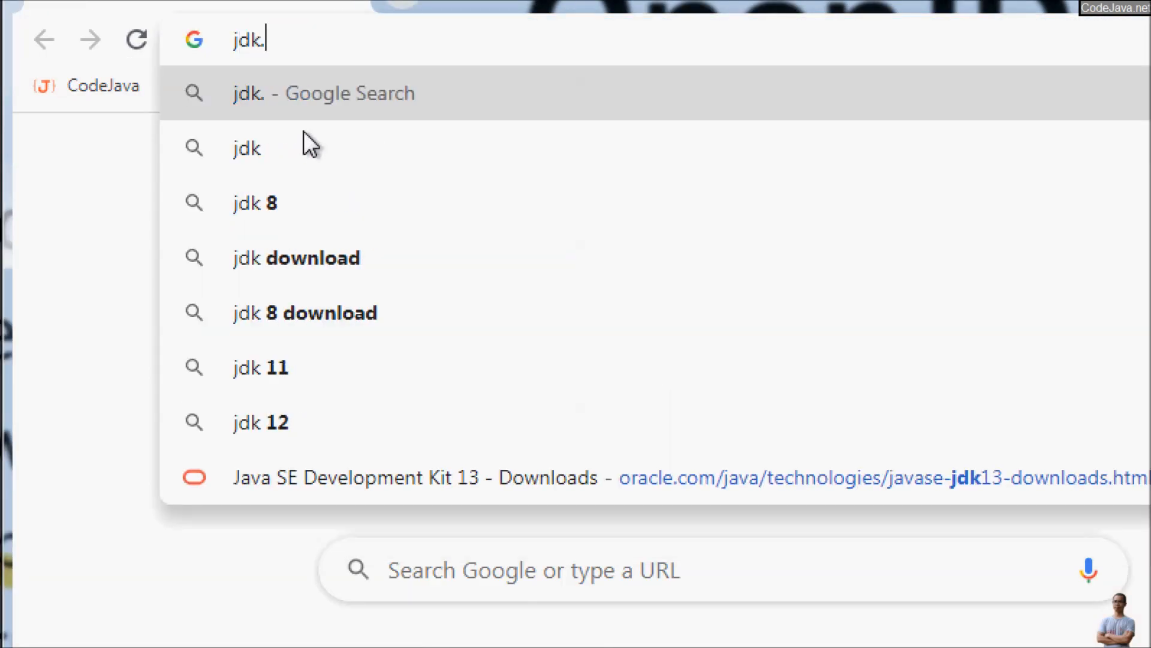
type("java.net")
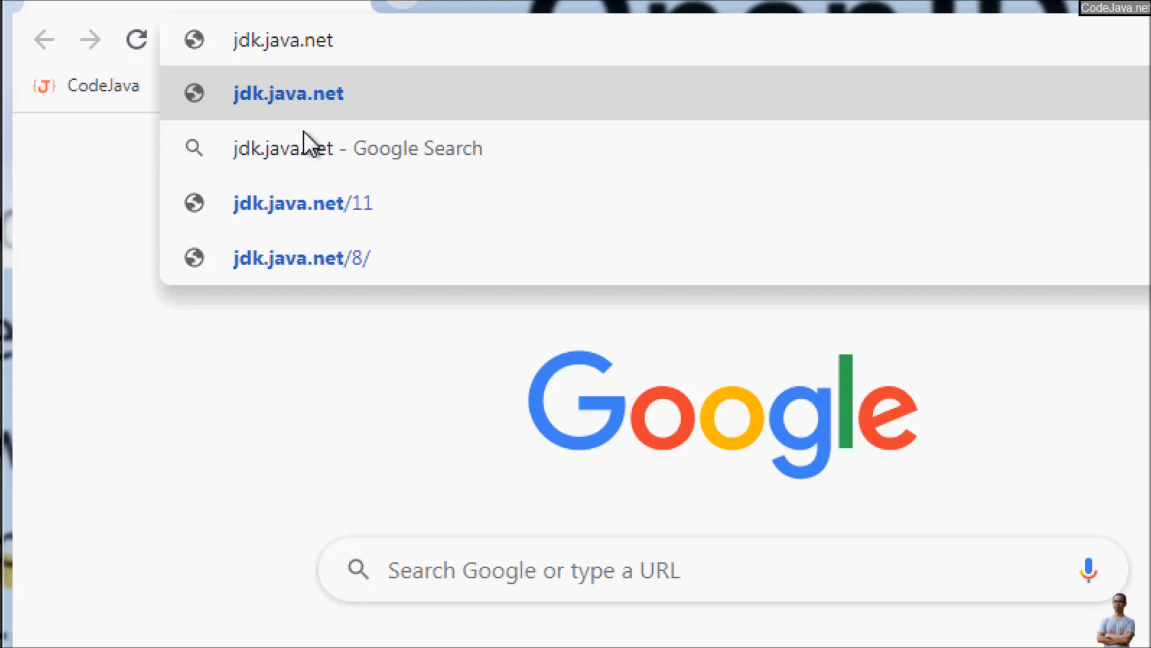
type("/")
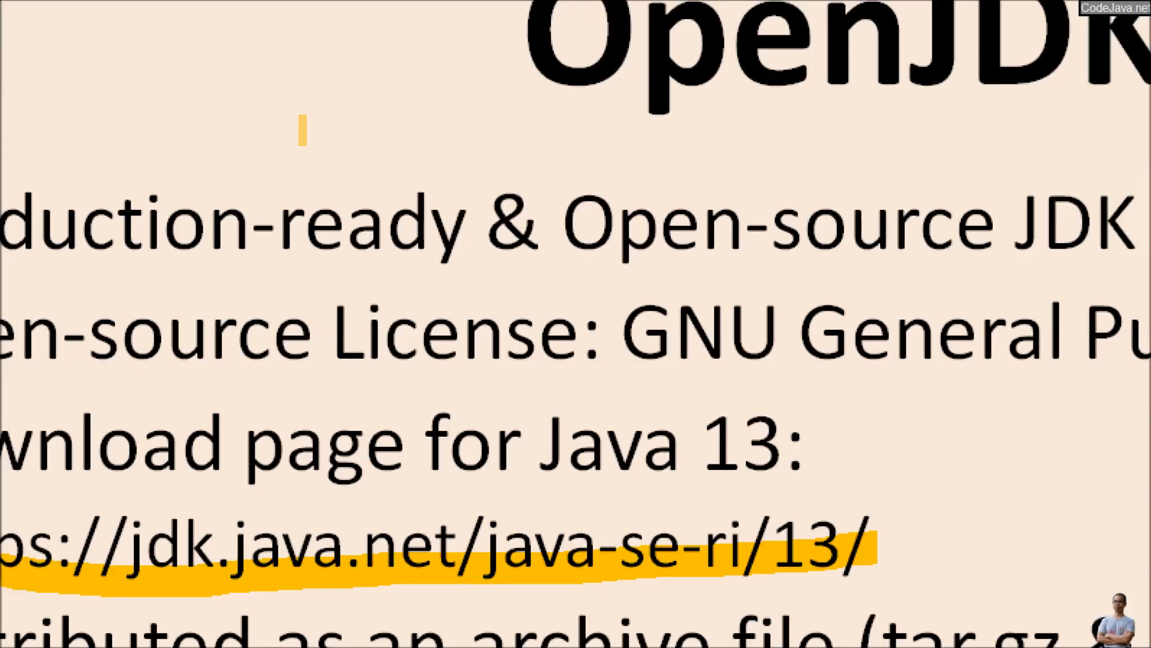
key("alt+Tab")
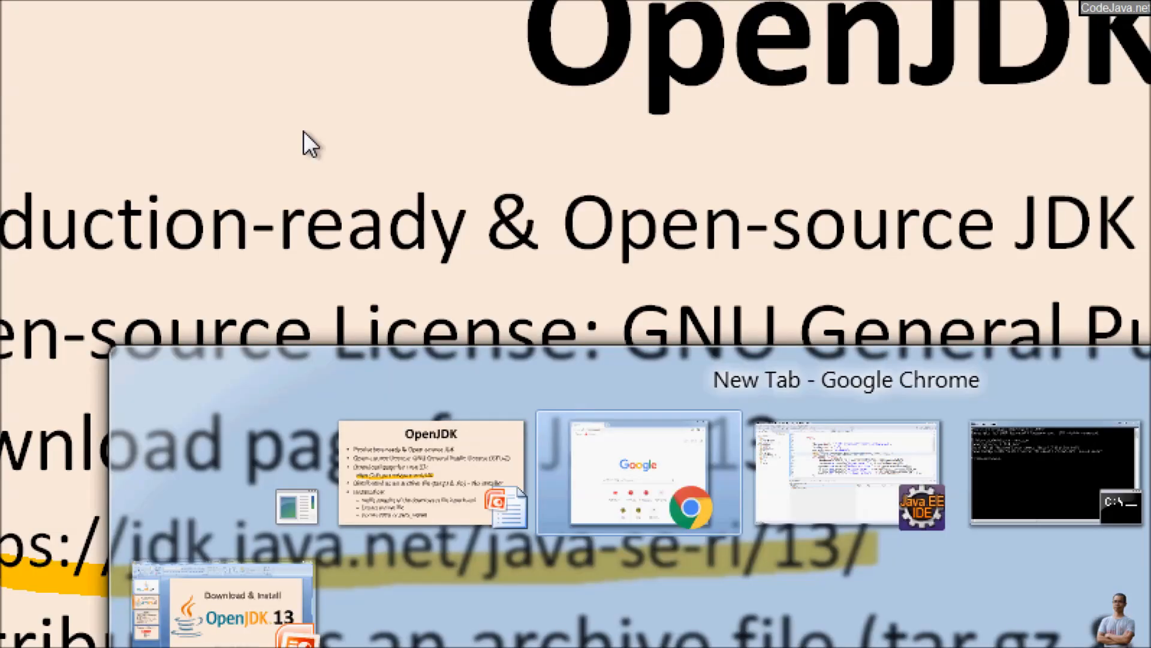
type("java-se-")
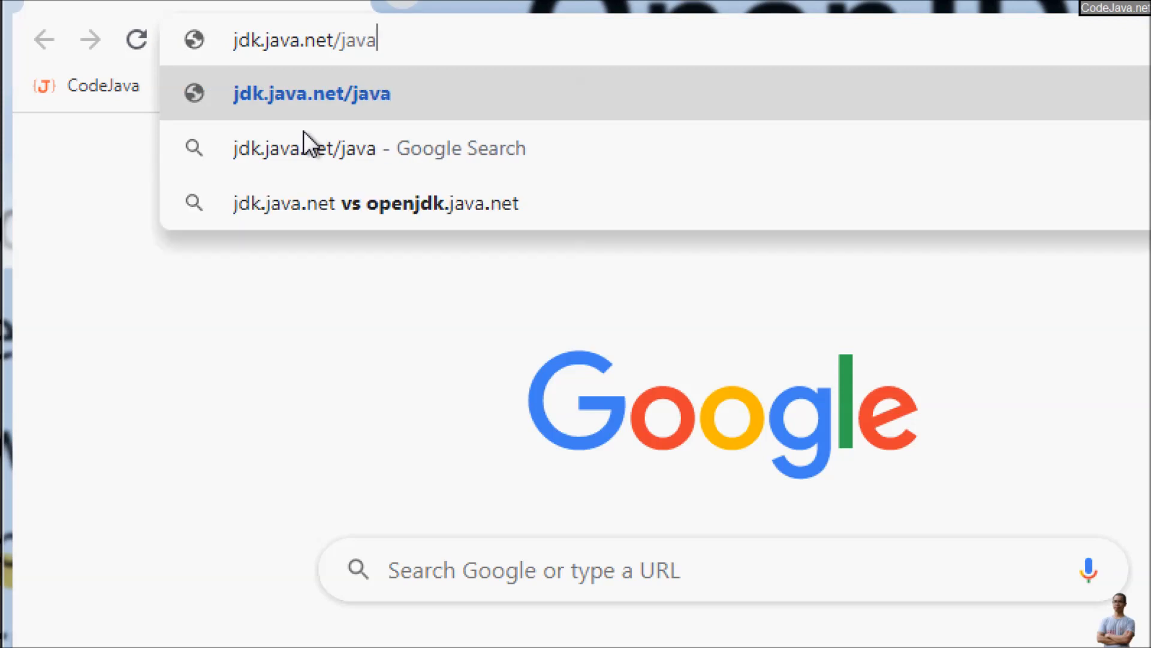
type("ri/13")
key("Return")
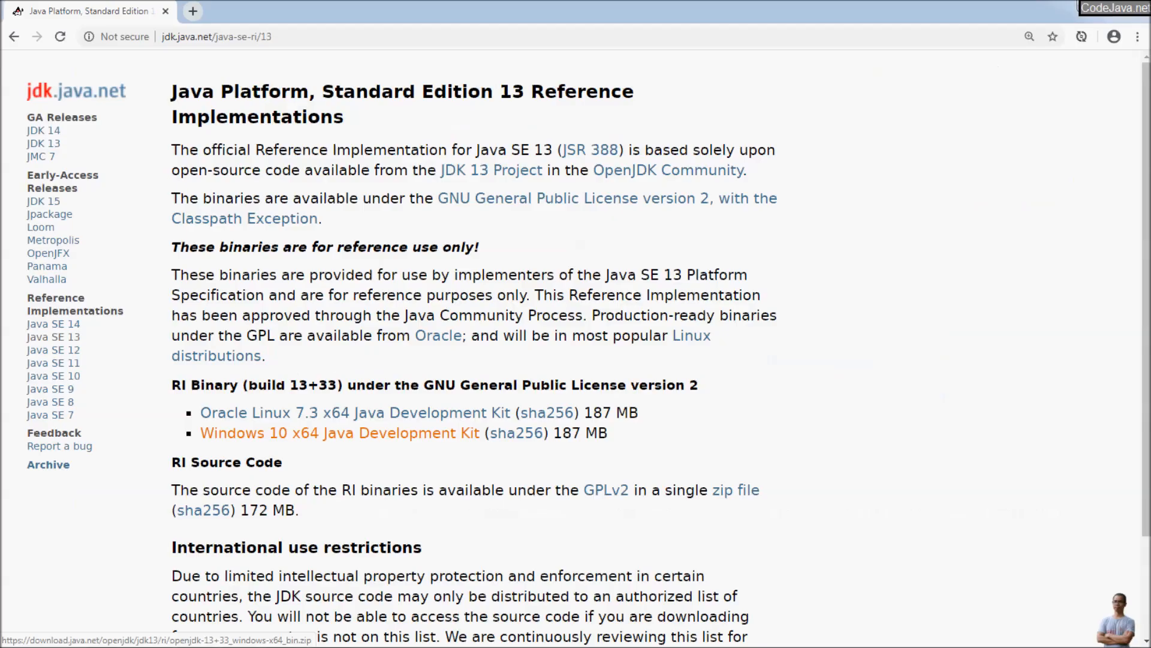
Step: Download the Windows 10 x64 Java Development Kit zip into a new folder named OpenJDK13 on the E: drive
left_click(228, 433)
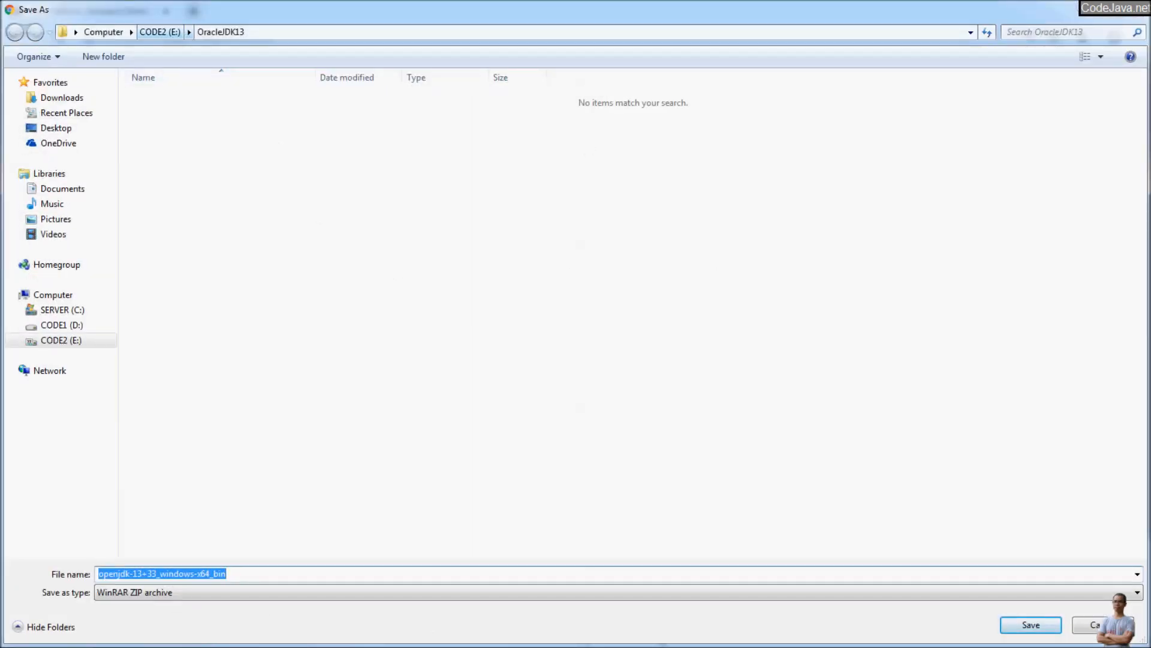
left_click(160, 32)
left_click(103, 56)
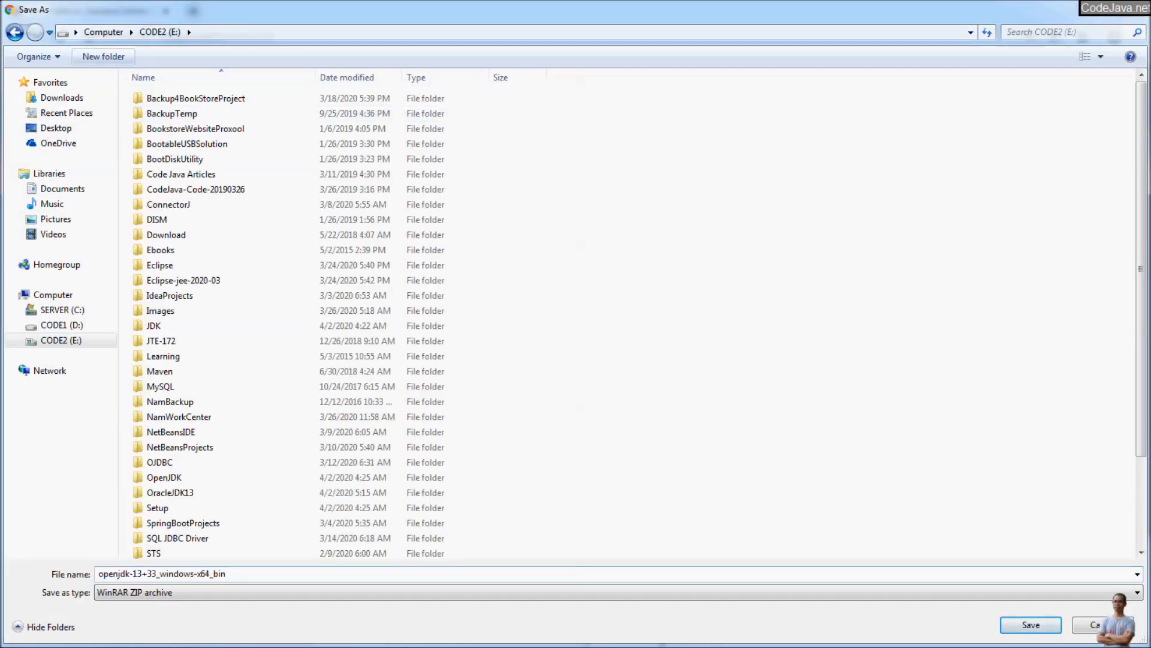
type("OpenJDK13")
key("Return")
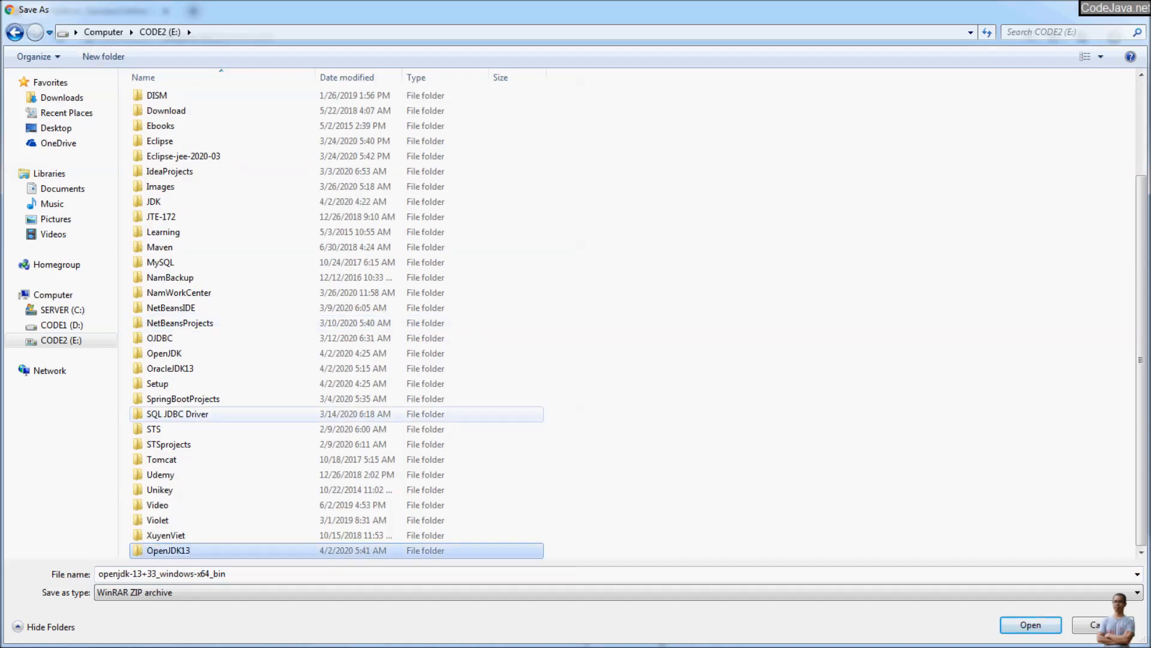
key("Return")
key("Return")
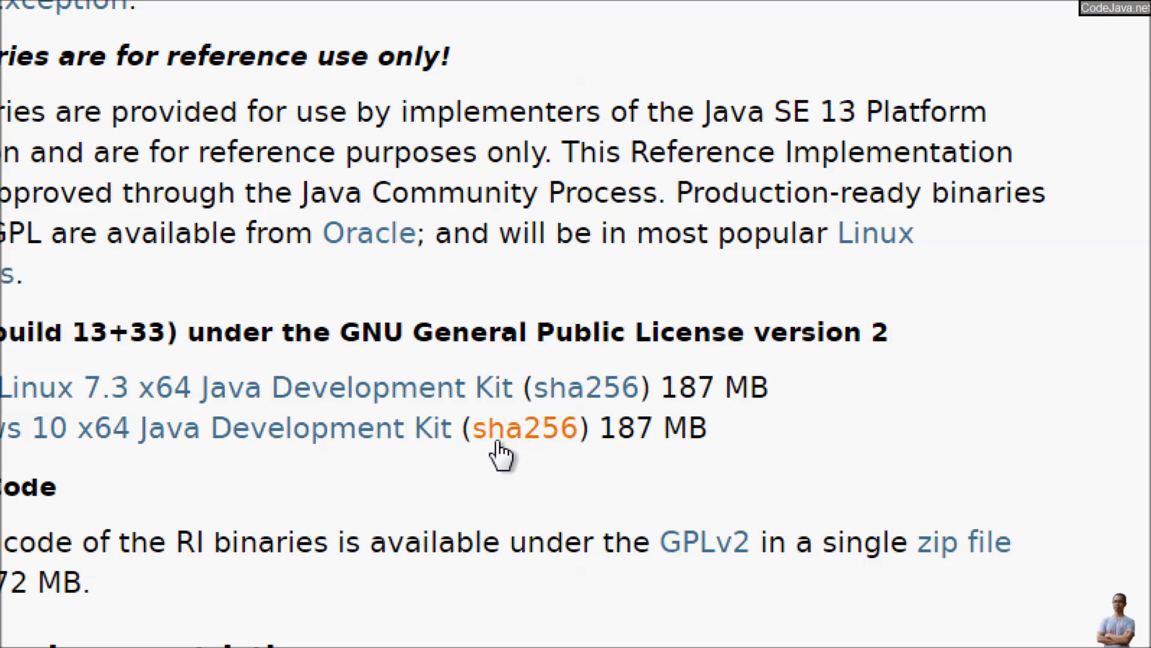
Step: Open the sha256 checksum of the Windows 10 x64 build and examine the full hash
left_click(534, 429)
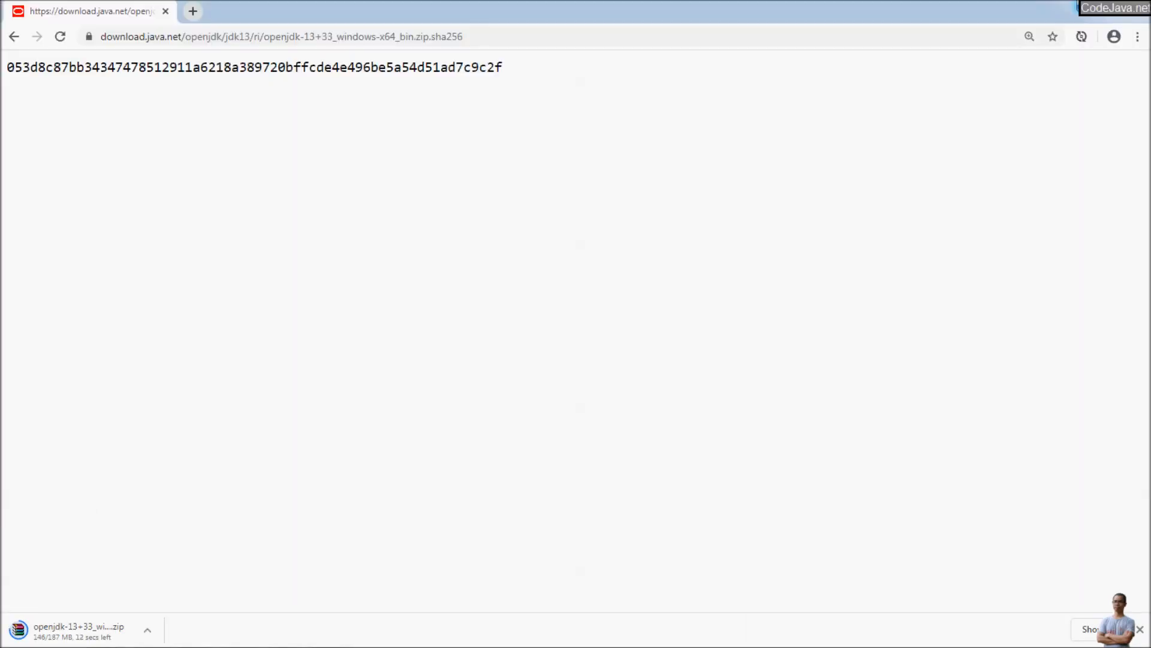
left_click(1107, 6)
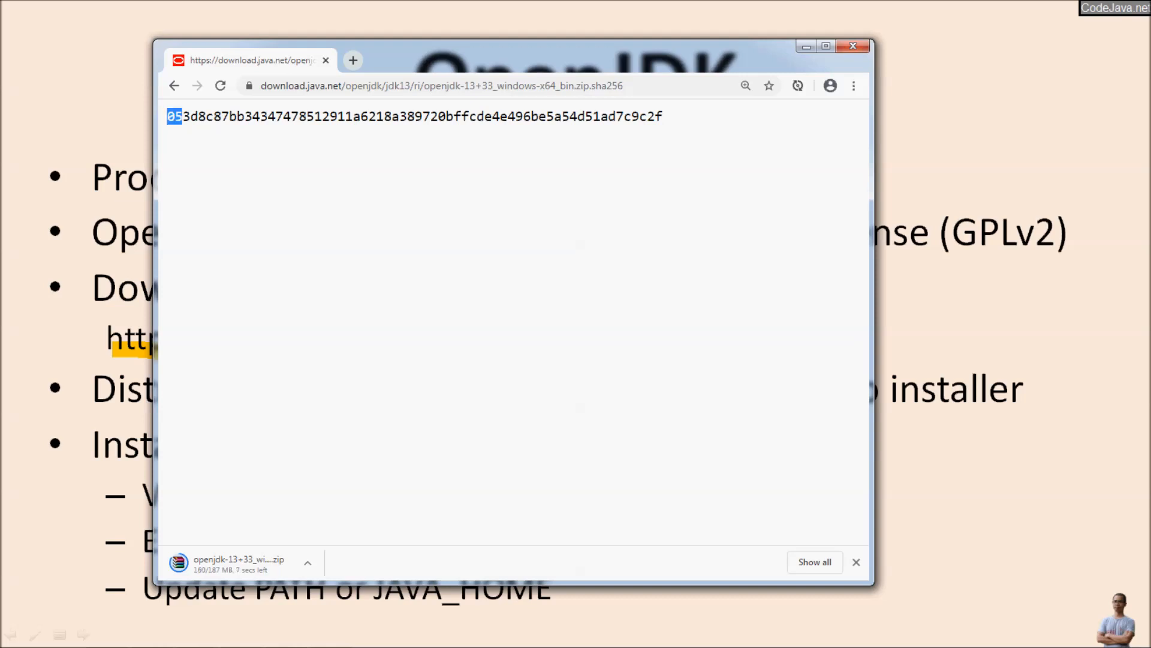
left_click_drag(167, 116, 663, 117)
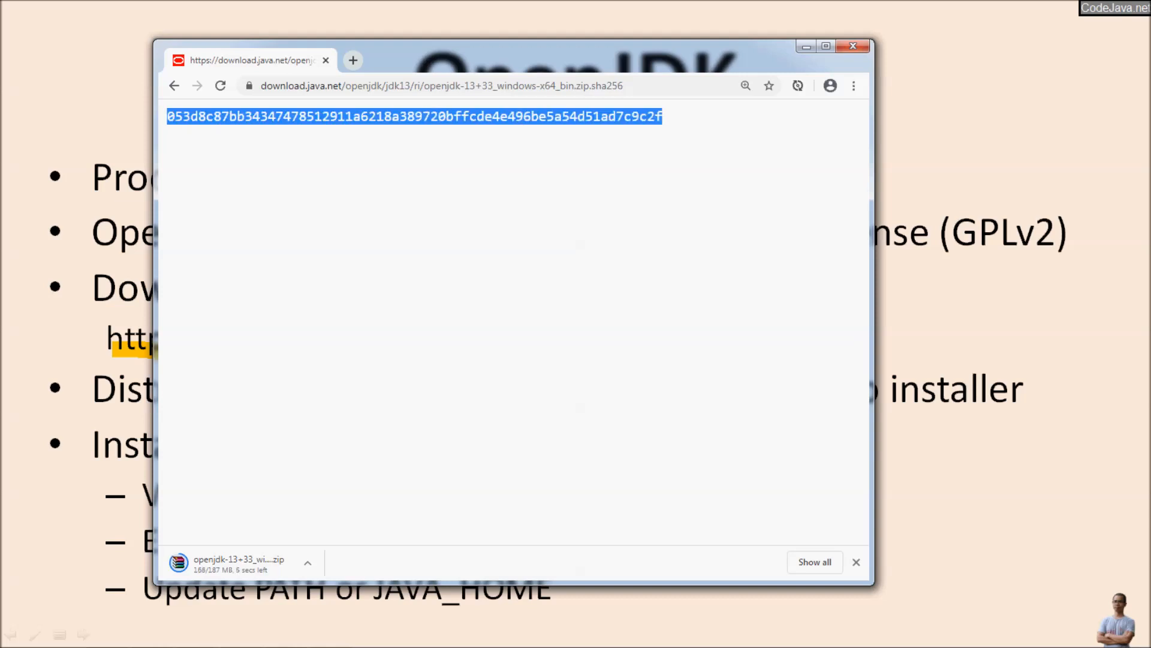
left_click(663, 117)
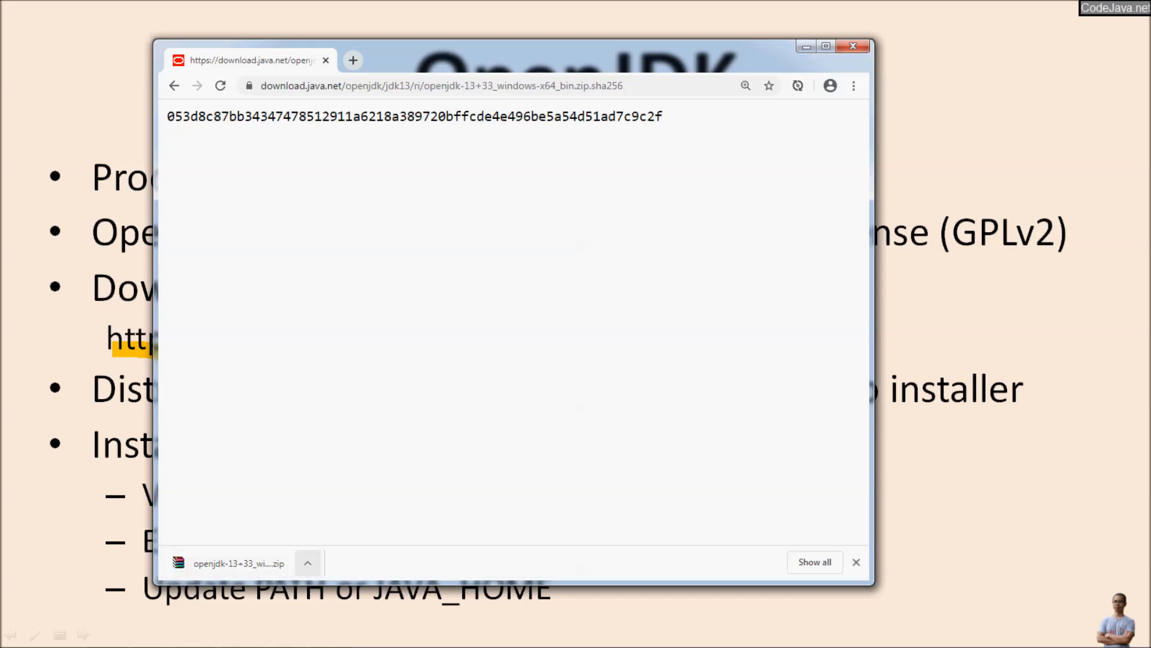
Step: Show the downloaded OpenJDK zip in its folder and copy the folder's path
left_click(307, 563)
left_click(346, 513)
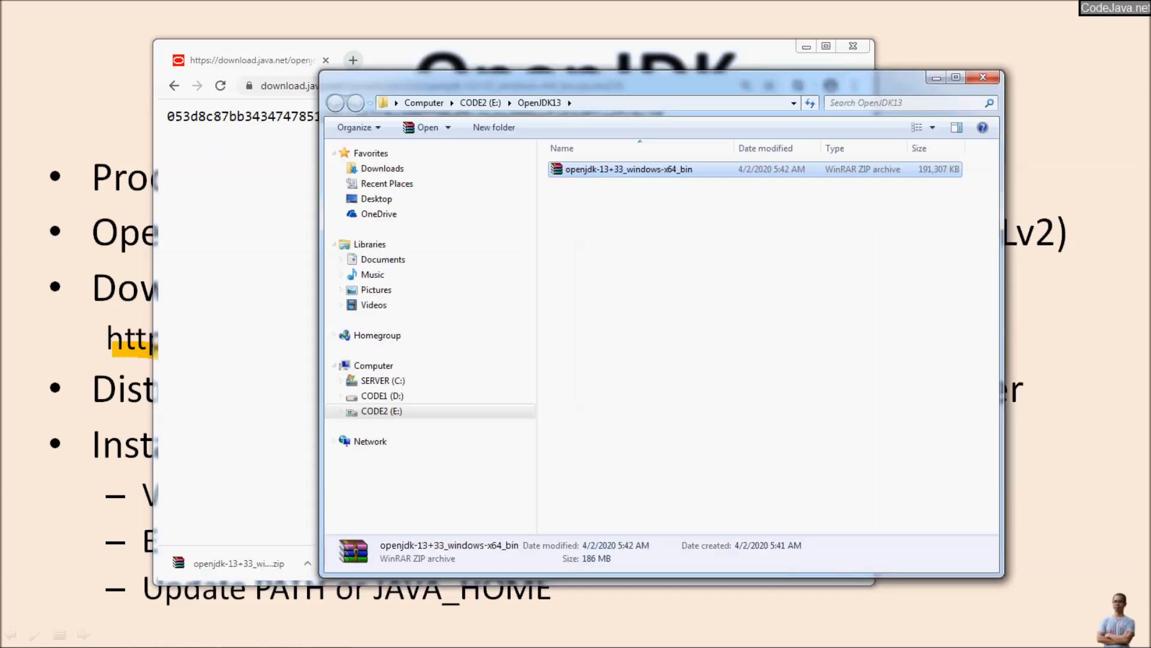
left_click(672, 103)
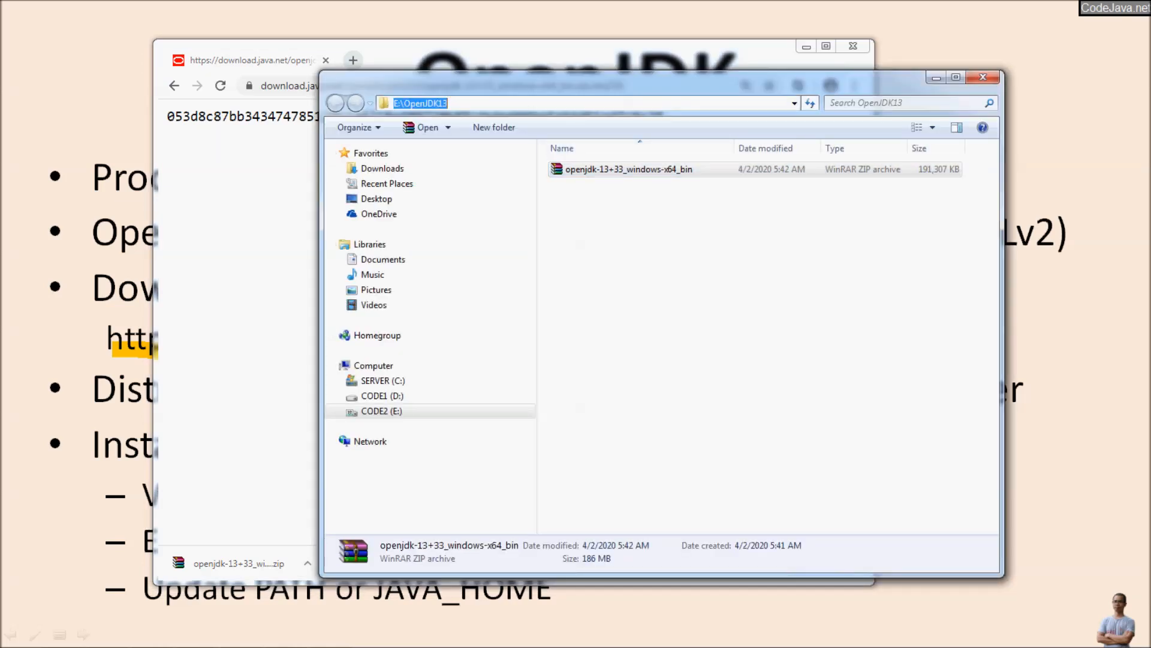
right_click(430, 103)
left_click(468, 148)
Step: Switch to Command Prompt and change the working directory to E:\OpenJDK13, making E: the current drive
key("alt+Tab")
key("Tab")
key("Tab")
key("Tab")
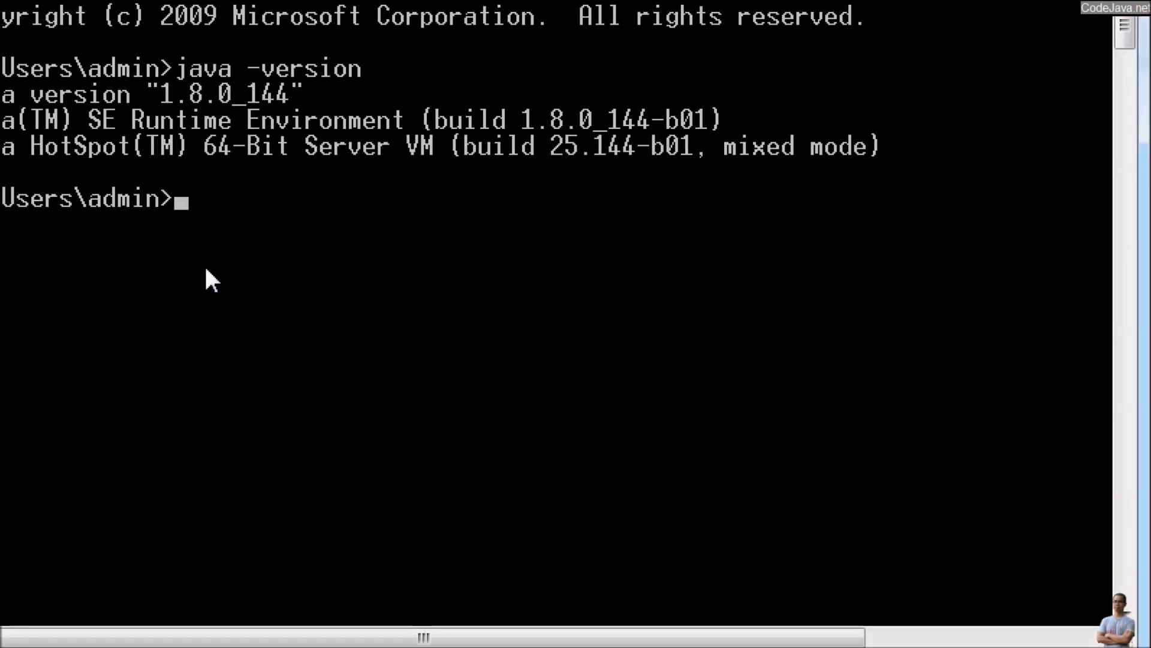
type("cd")
key("alt+space")
key("e")
key("p")
key("Return")
type("e")
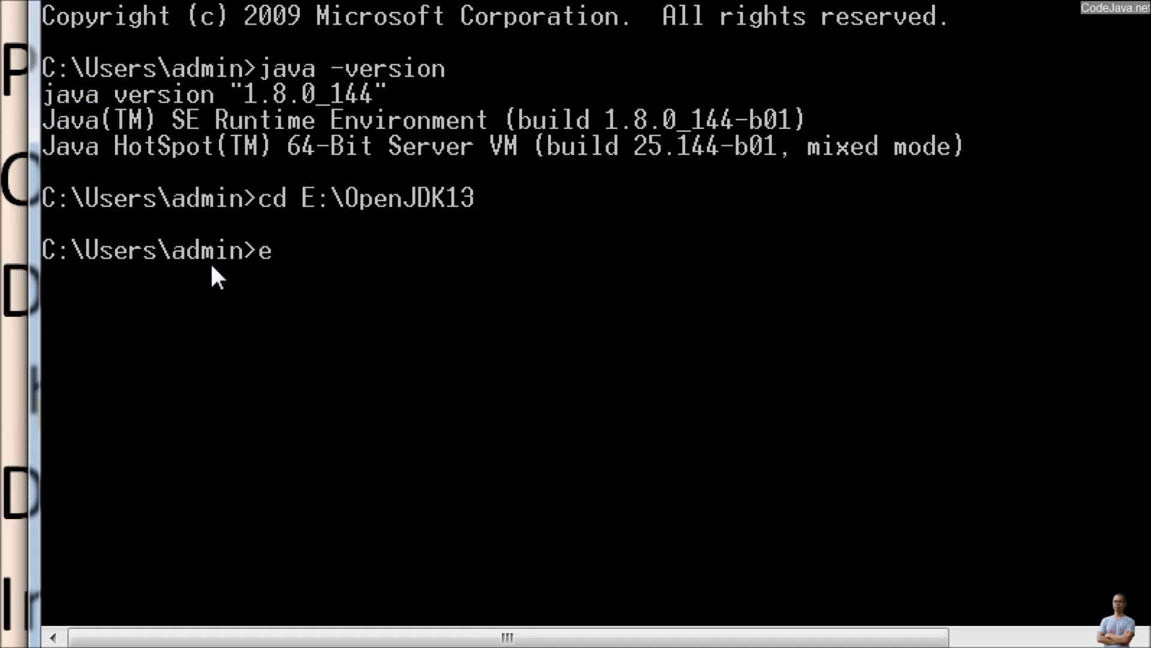
type(":")
key("Return")
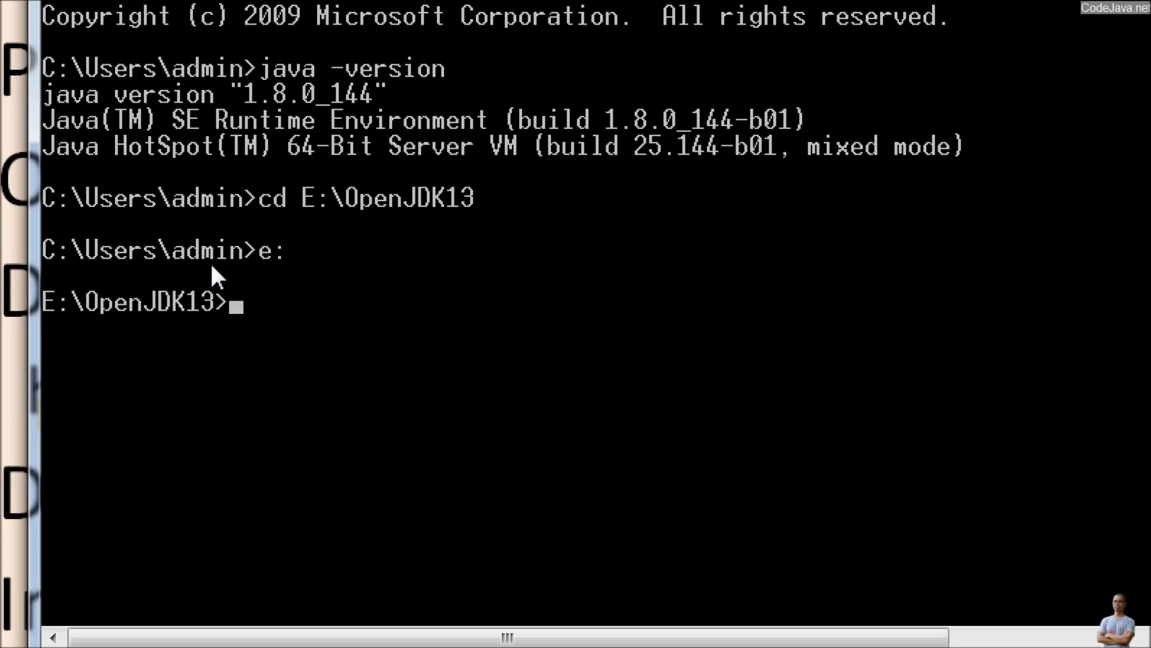
Step: Compute the downloaded archive's hash with certutil -hashfile "openjdk-13+33_windows-x64_bin.zip" SHA256
type("certutil -hash")
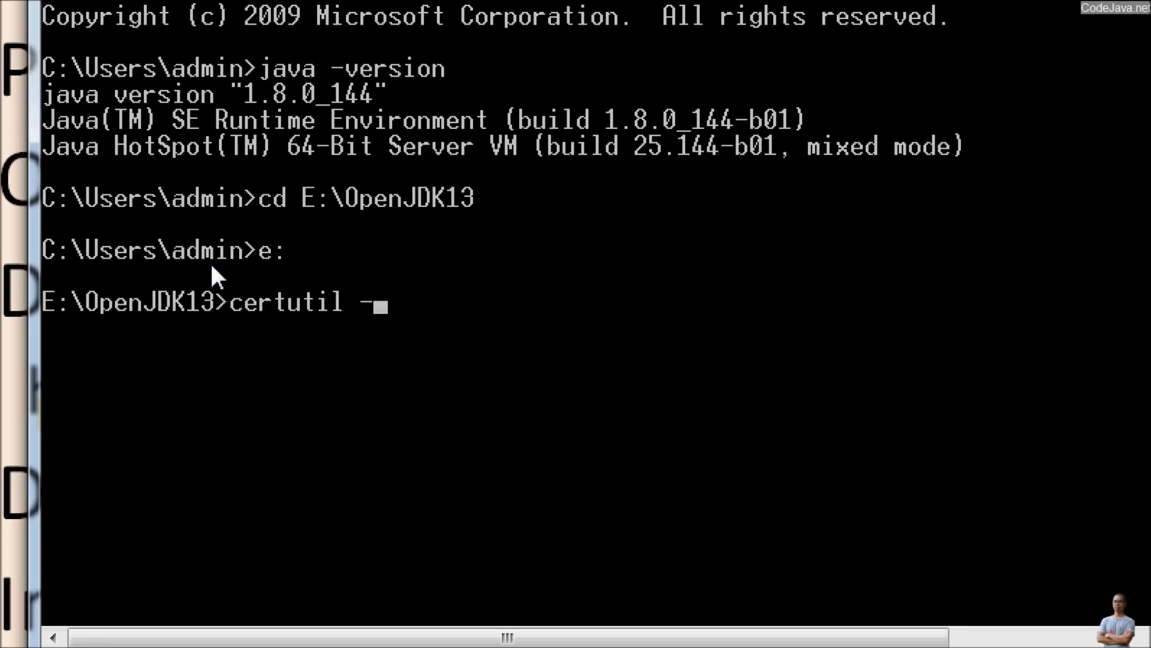
type("e")
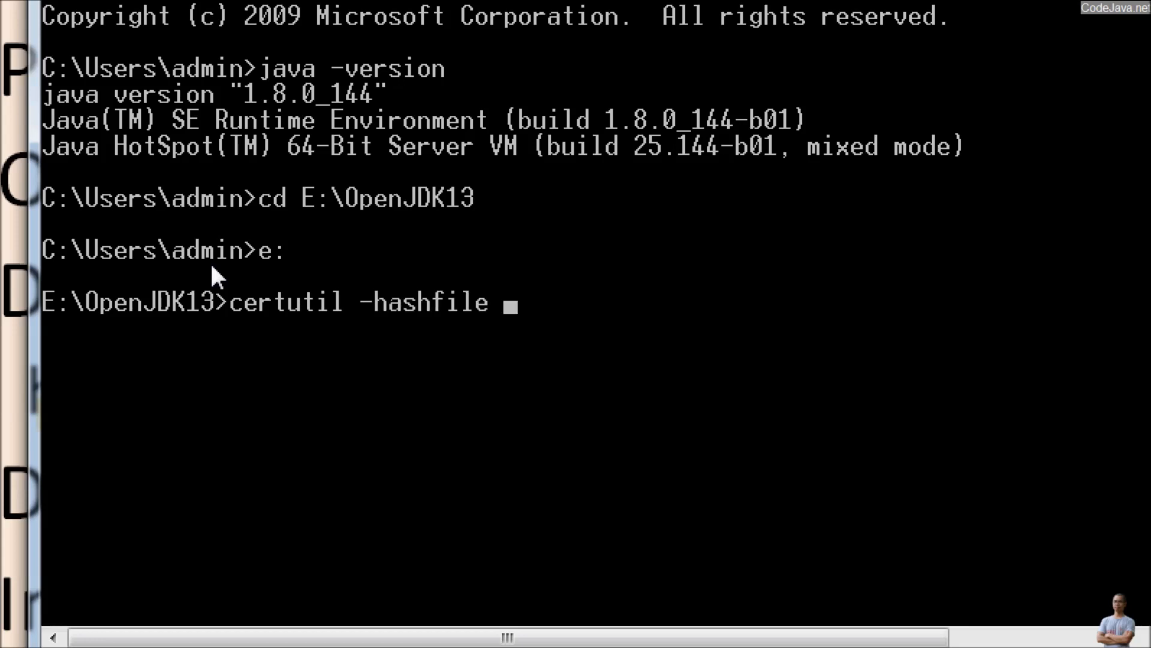
key("alt+Tab")
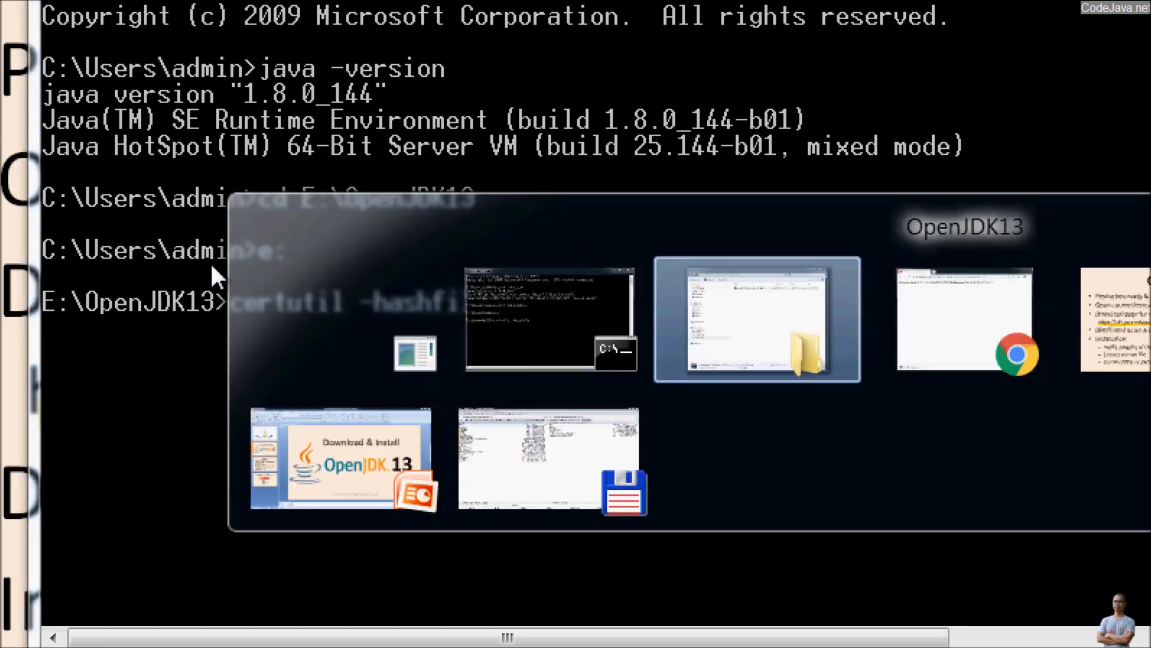
key("alt+Tab")
type("o")
key("Tab")
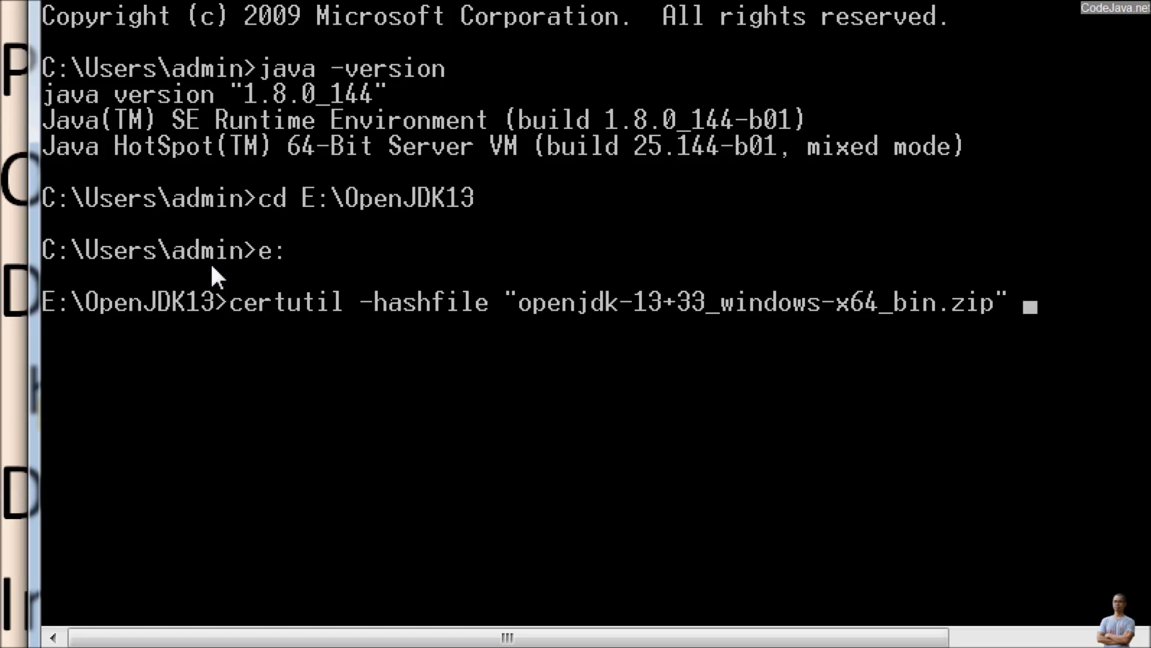
type("SHA25")
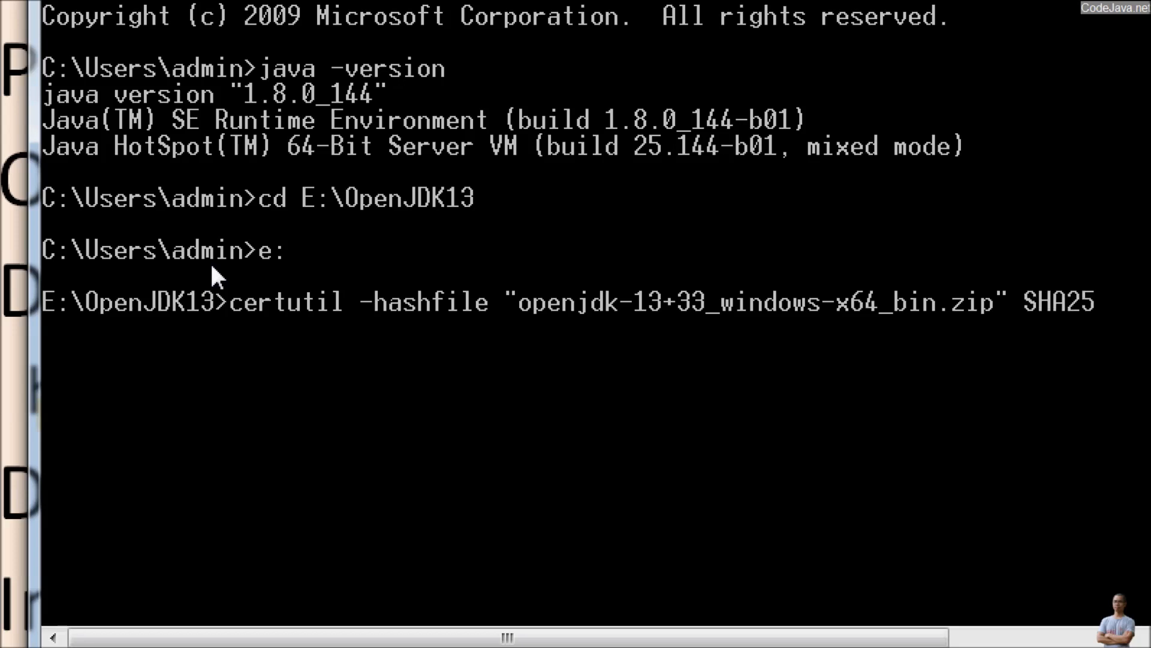
type("6")
key("Return")
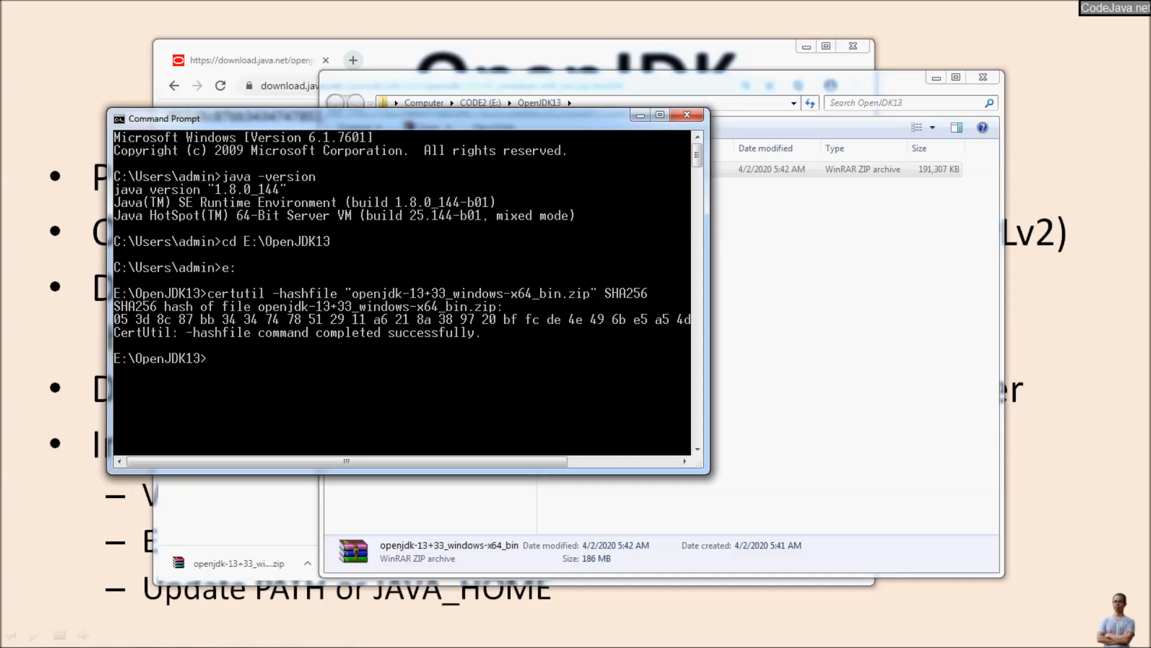
Step: Arrange the Command Prompt beneath the published checksum in the browser and compare the two SHA256 hashes through to their ends
left_click_drag(371, 118, 796, 212)
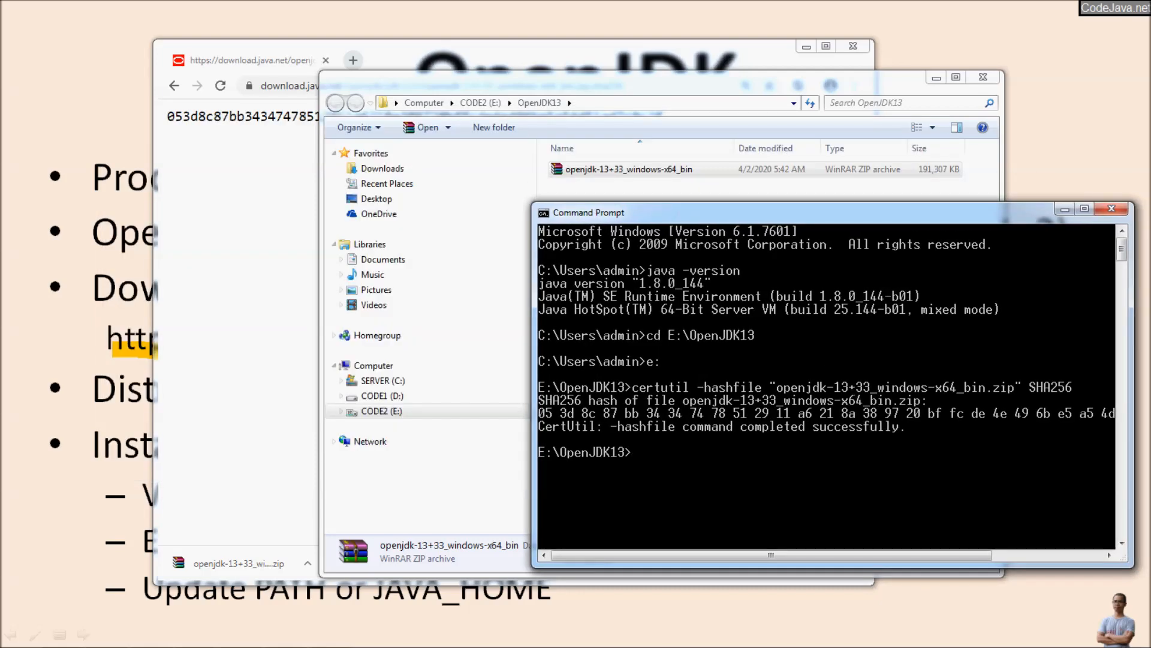
left_click(261, 185)
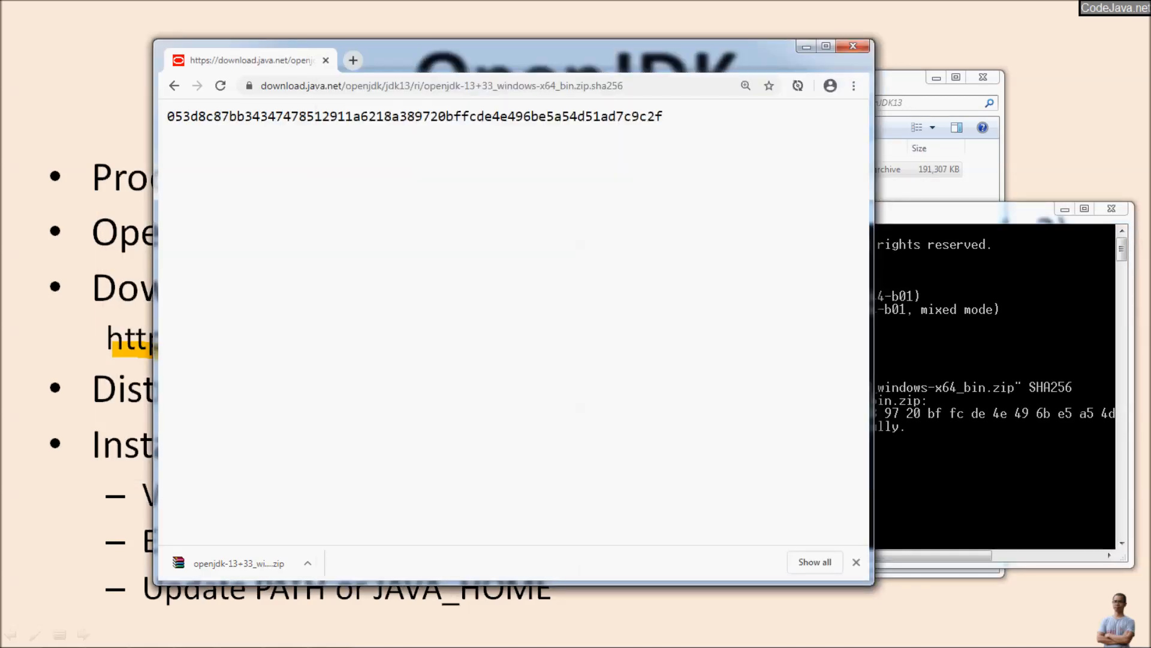
left_click_drag(467, 57, 421, 107)
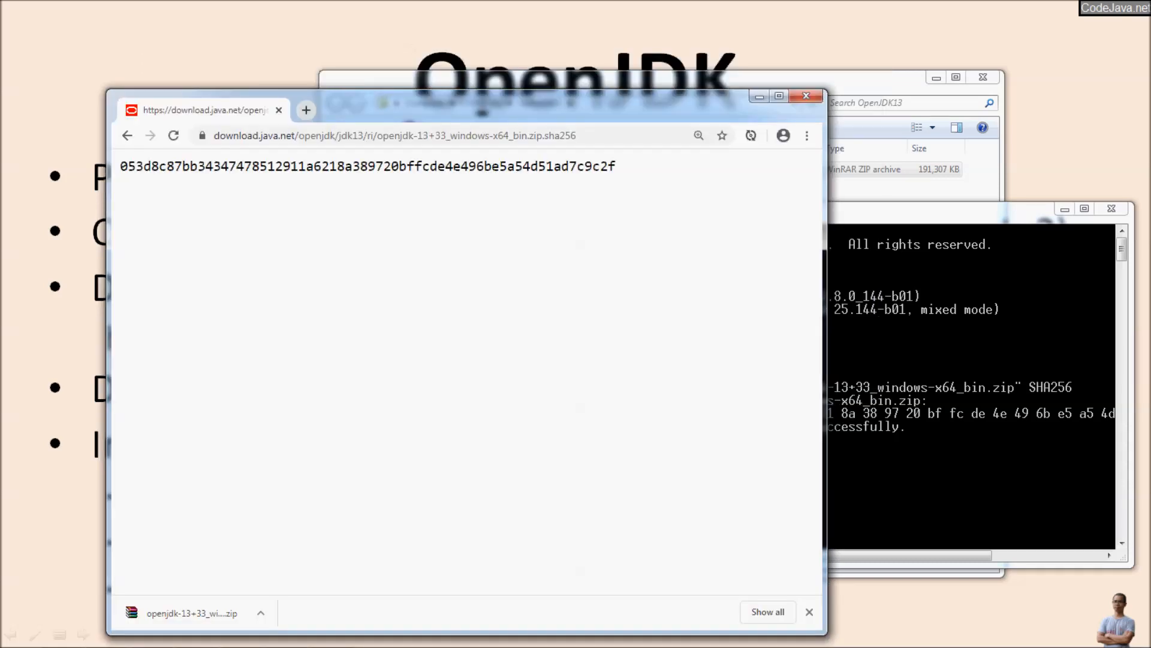
left_click_drag(923, 211, 649, 188)
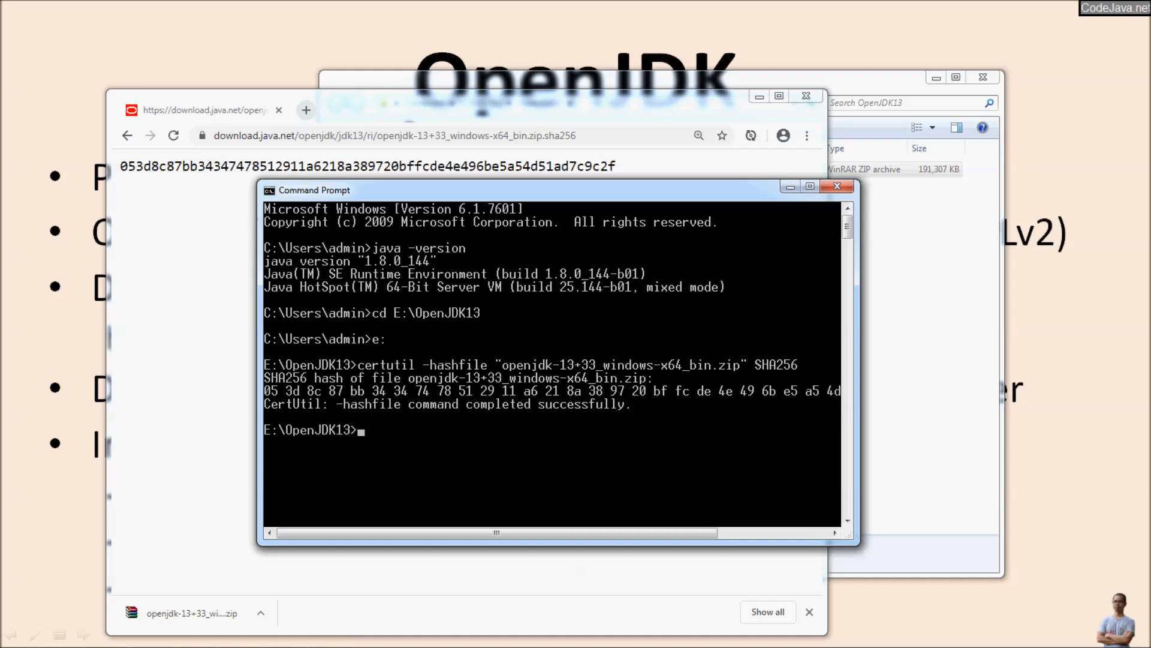
left_click_drag(630, 533, 740, 534)
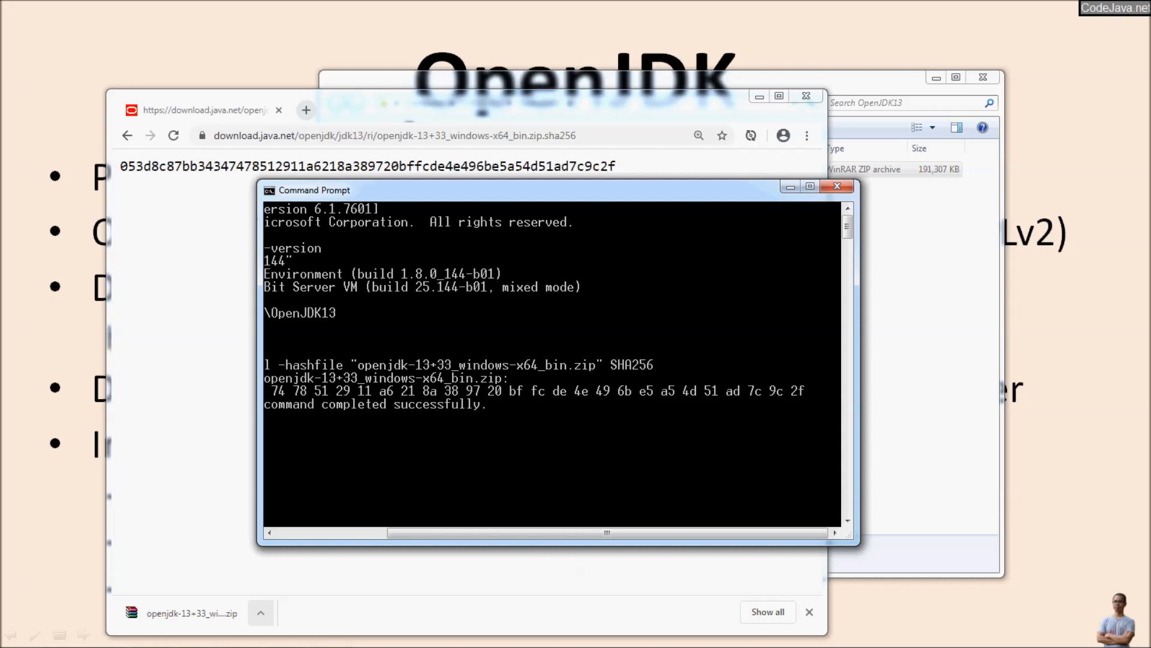
Step: Extract the openjdk-13+33_windows-x64_bin archive directly into the OpenJDK13 folder
left_click(923, 324)
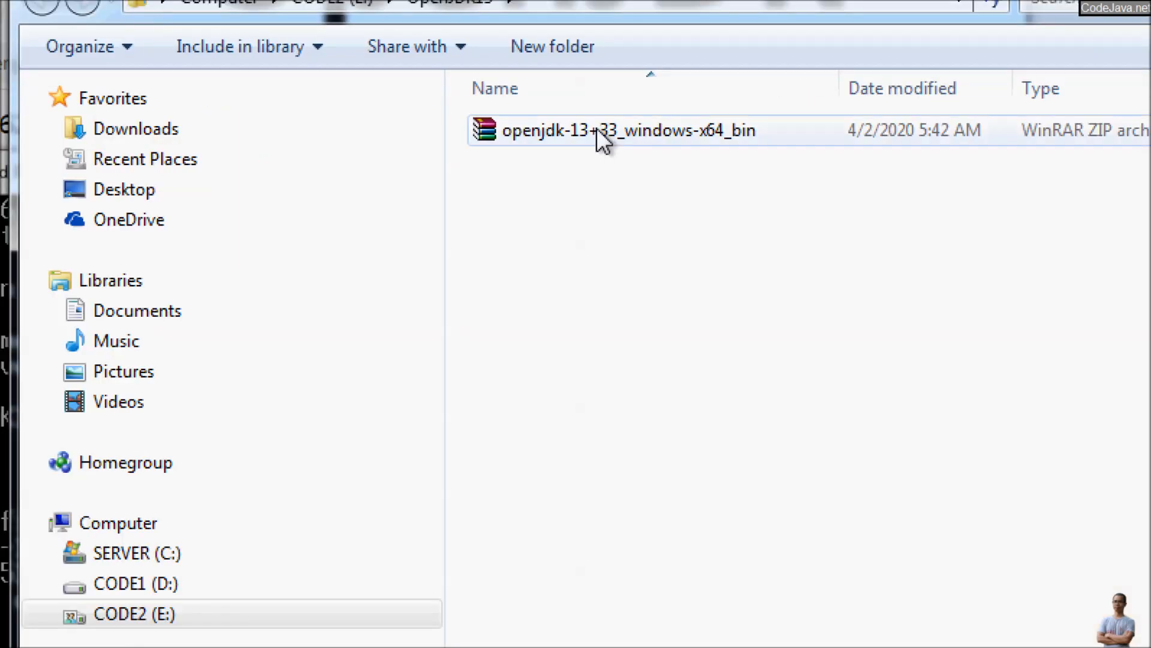
left_click(613, 169)
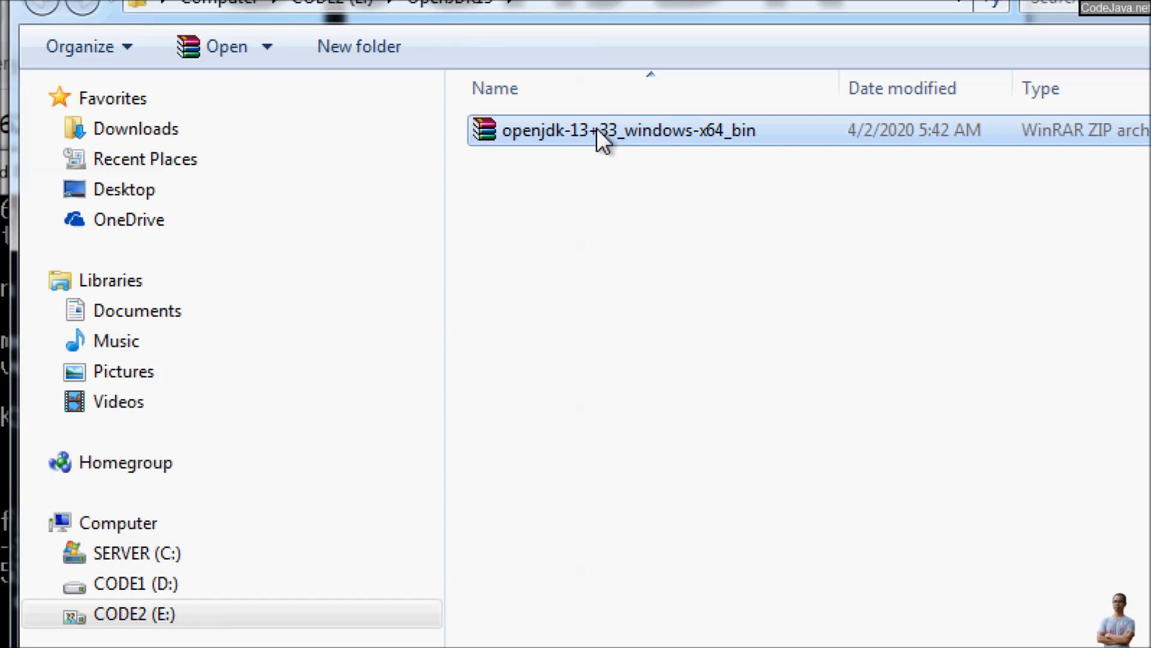
right_click(613, 168)
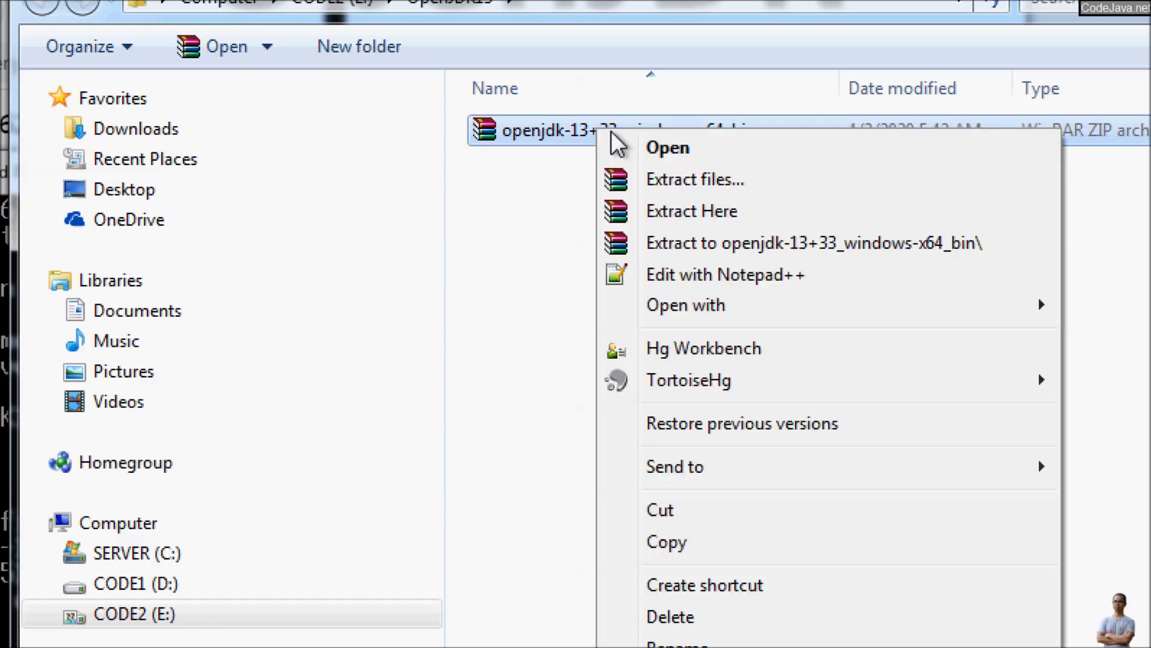
left_click(674, 215)
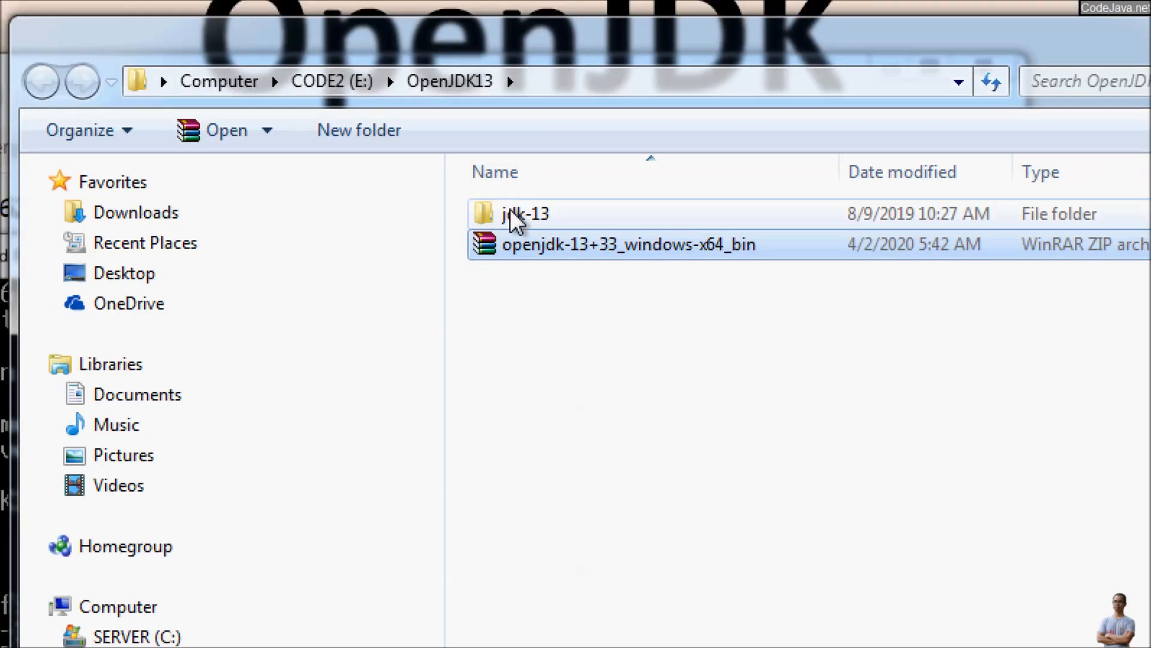
Step: Open the extracted jdk-13 folder and copy its full path
double_click(509, 209)
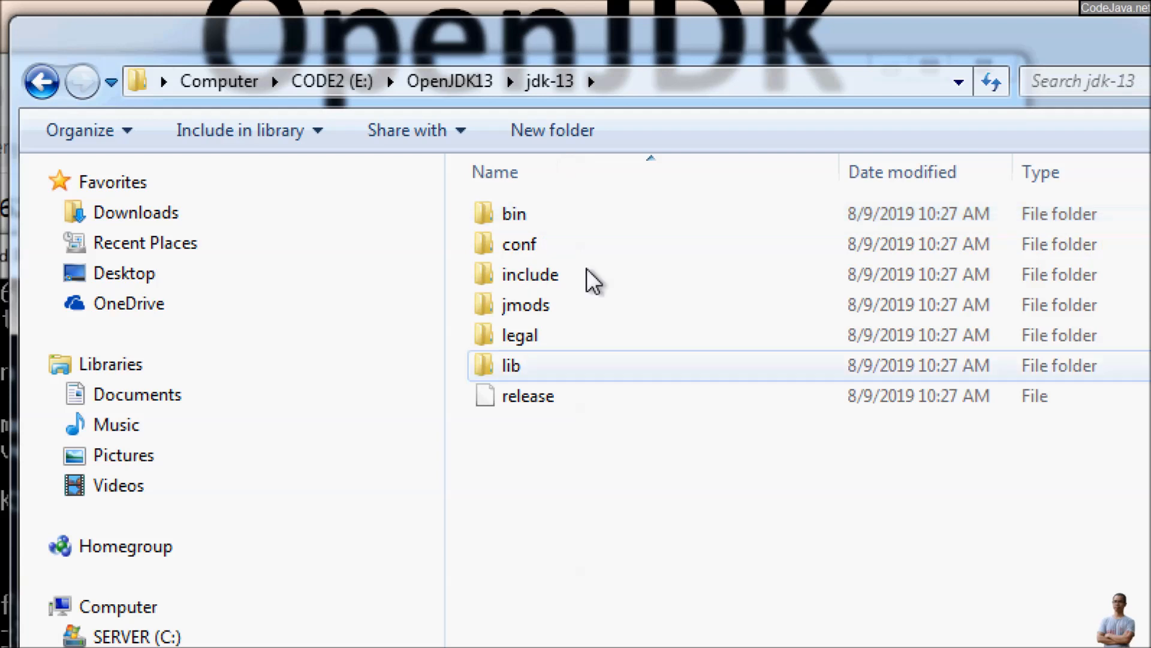
left_click(617, 84)
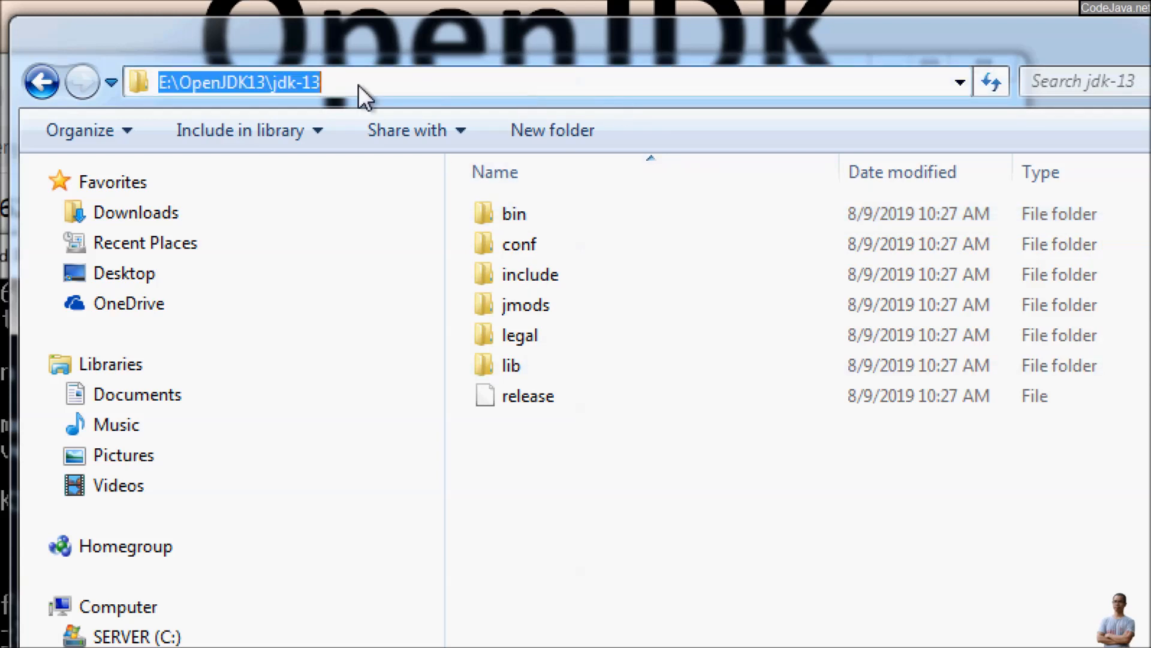
right_click(277, 84)
left_click(367, 171)
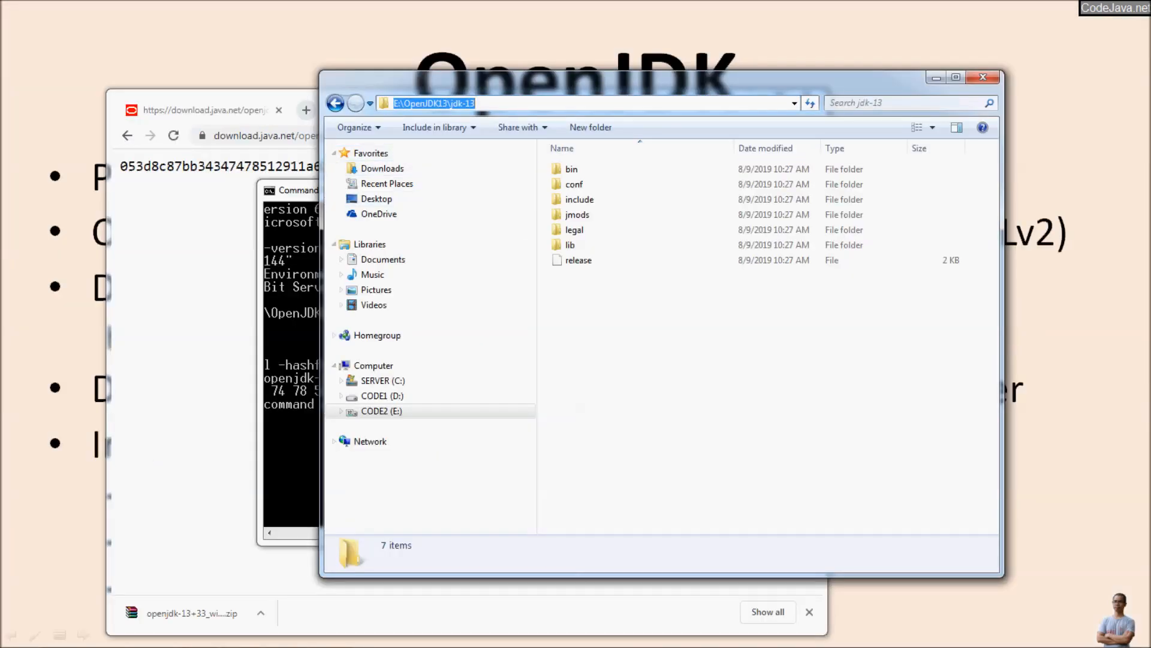
Step: Search Windows for env and open the system's environment variables for editing
key("super")
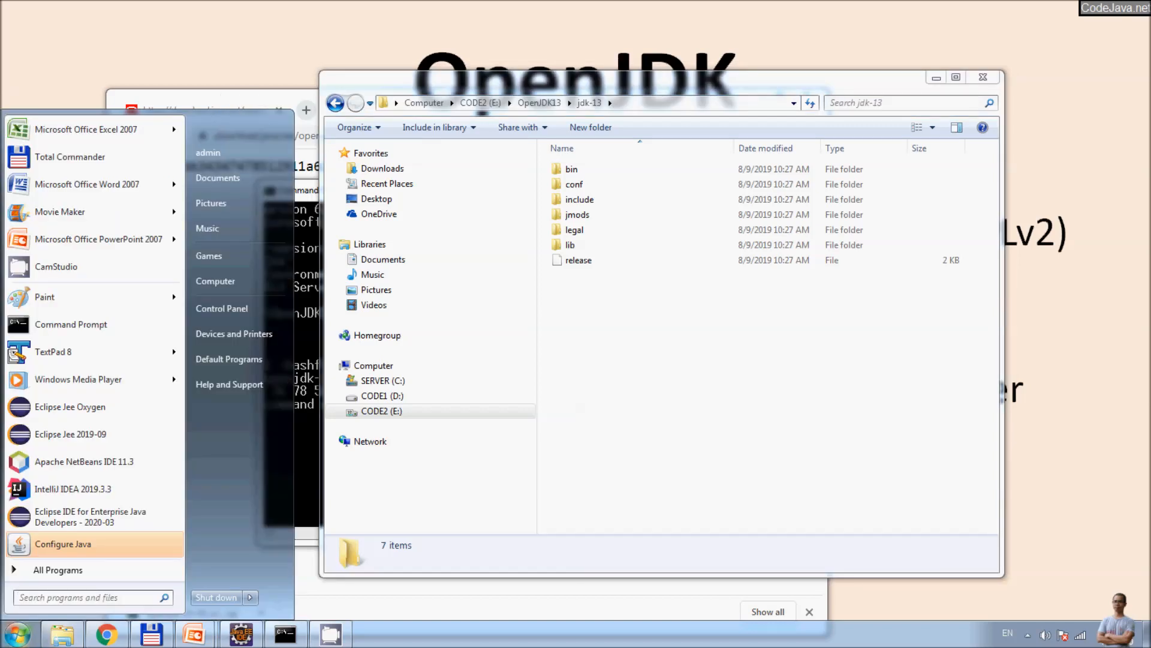
type("env")
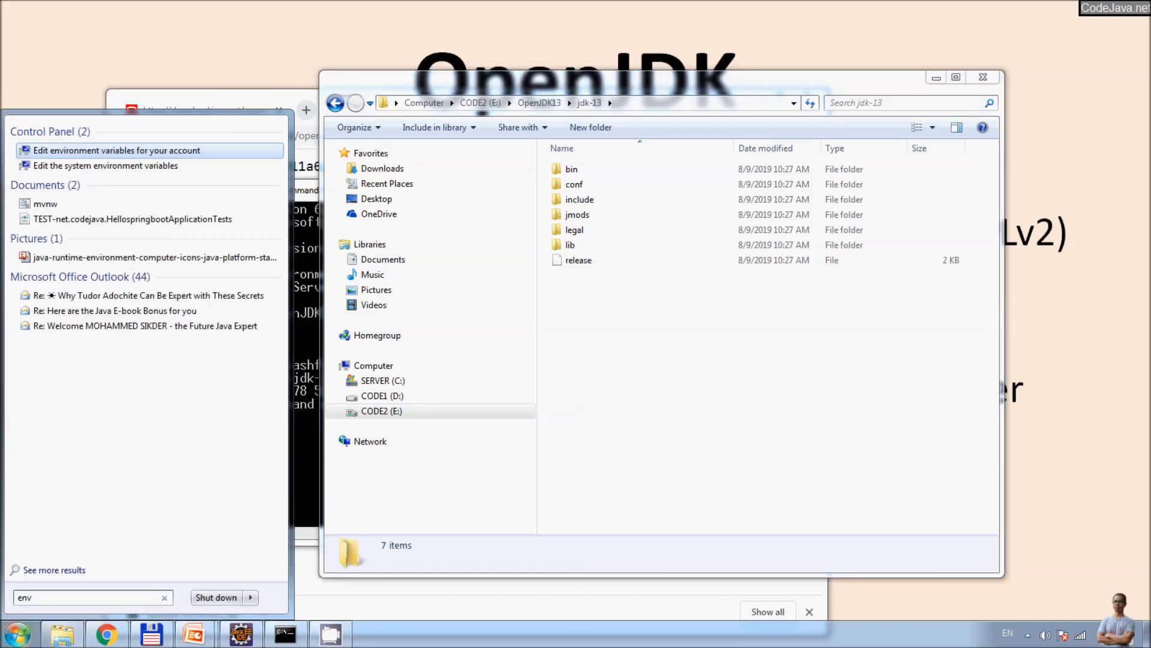
left_click(105, 166)
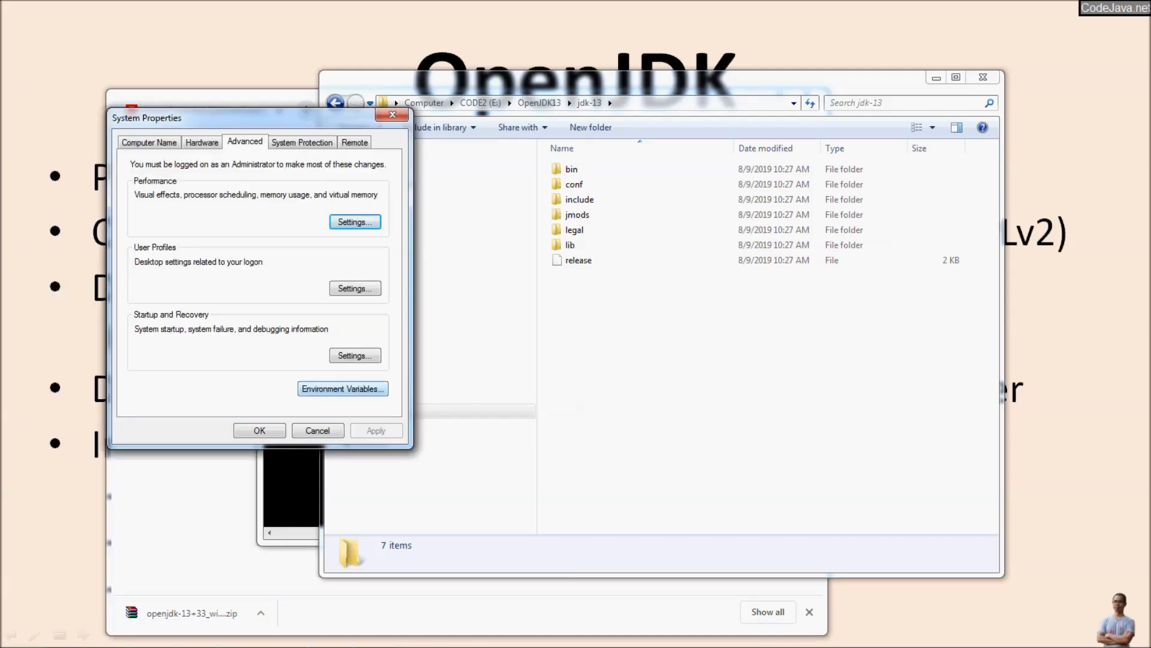
left_click(342, 389)
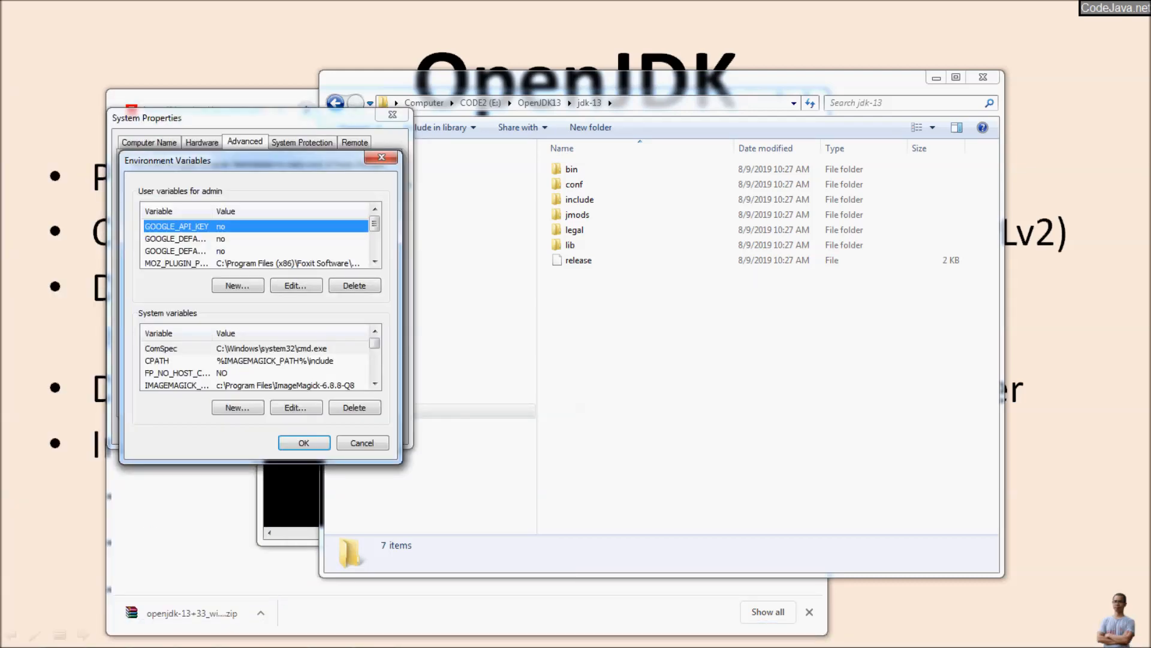
Step: Set the JAVA_HOME system variable to the copied path E:\OpenJDK13\jdk-13
left_click(339, 361)
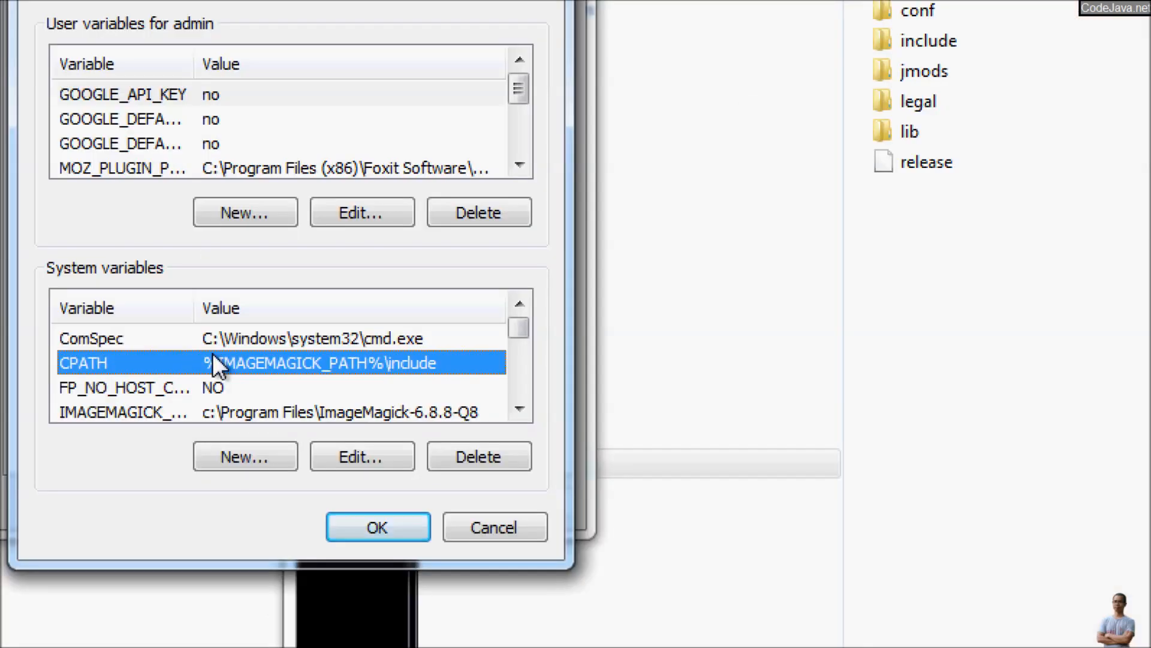
key("j")
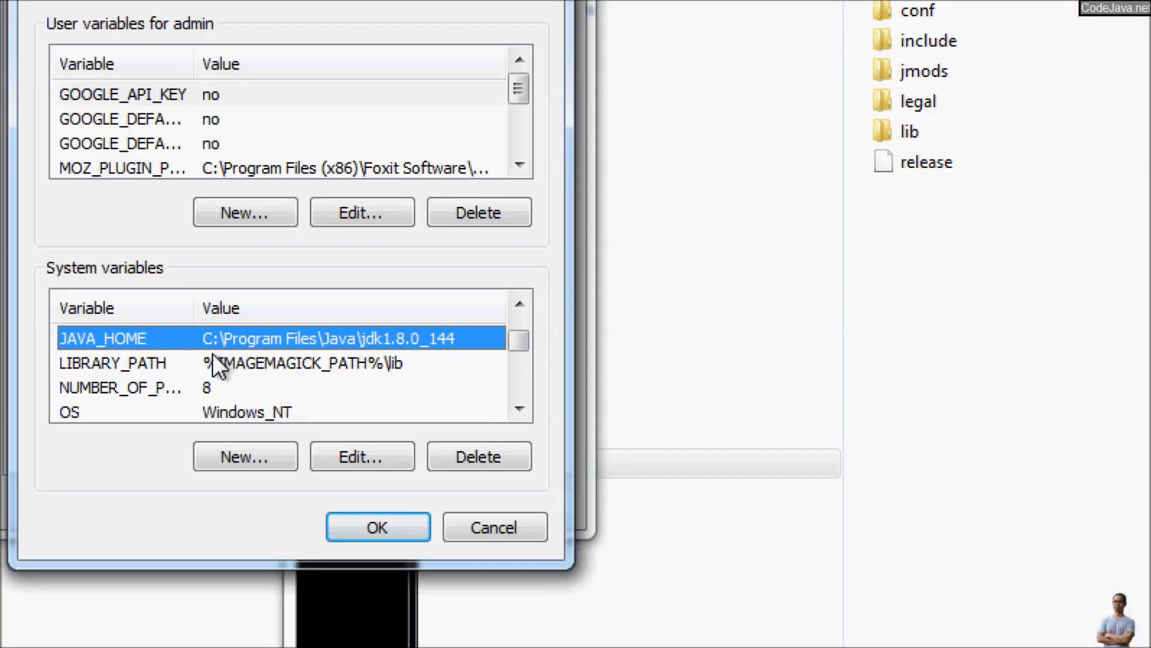
left_click(350, 464)
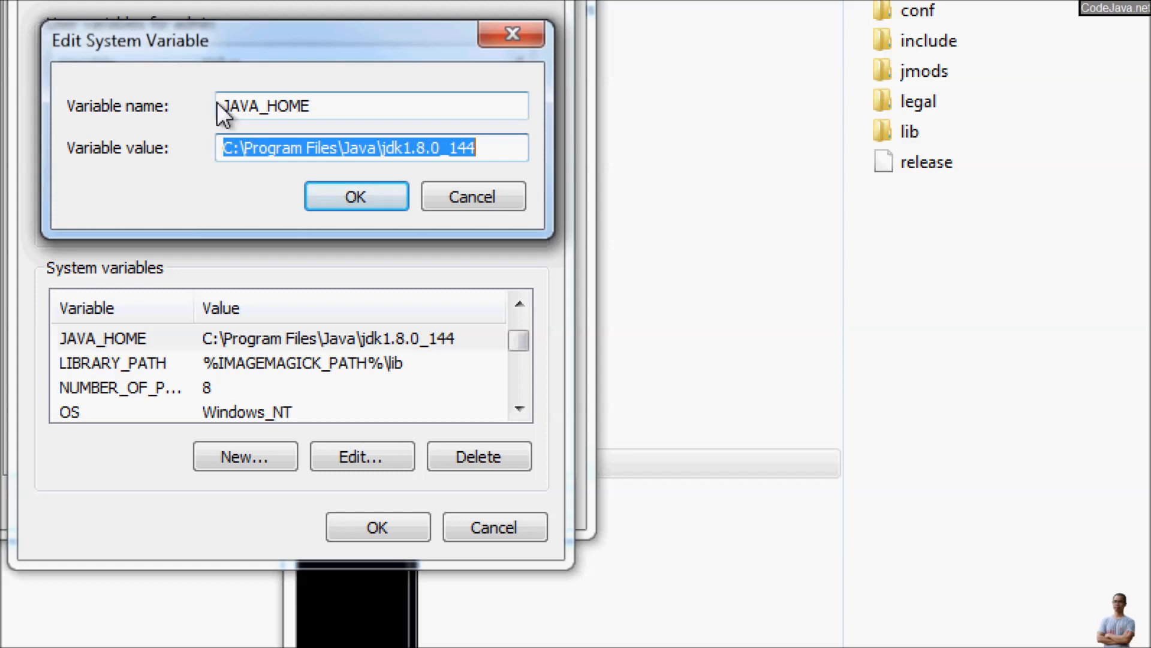
left_click(436, 146)
left_click_drag(480, 147, 189, 134)
key("BackSpace")
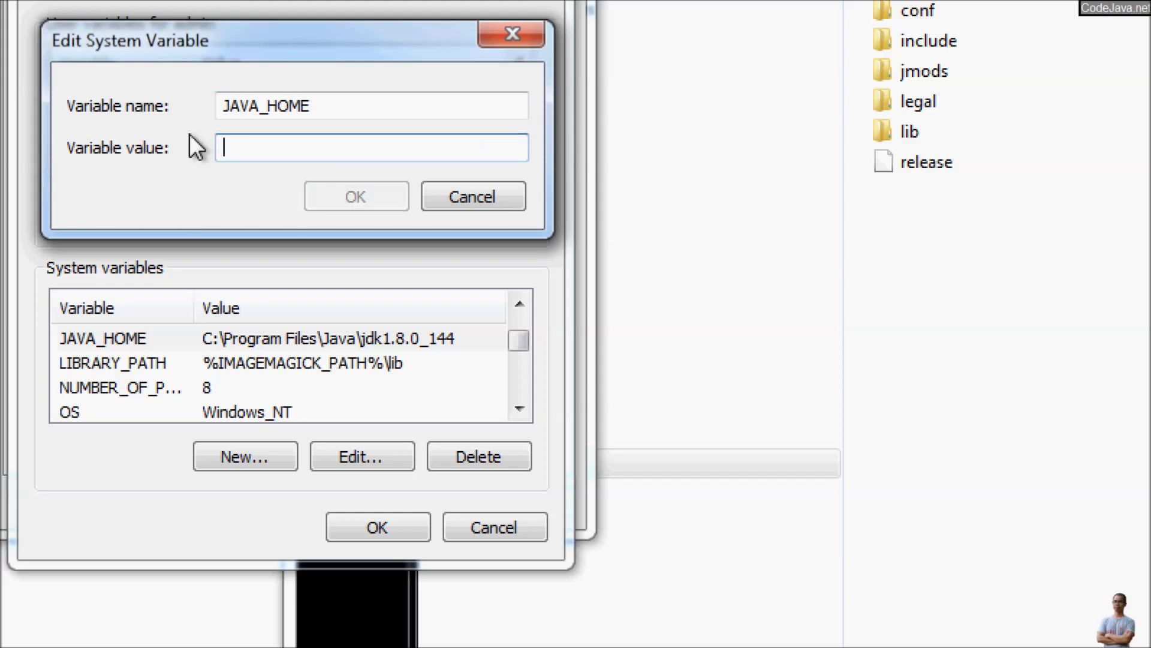
key("ctrl+v")
left_click(346, 190)
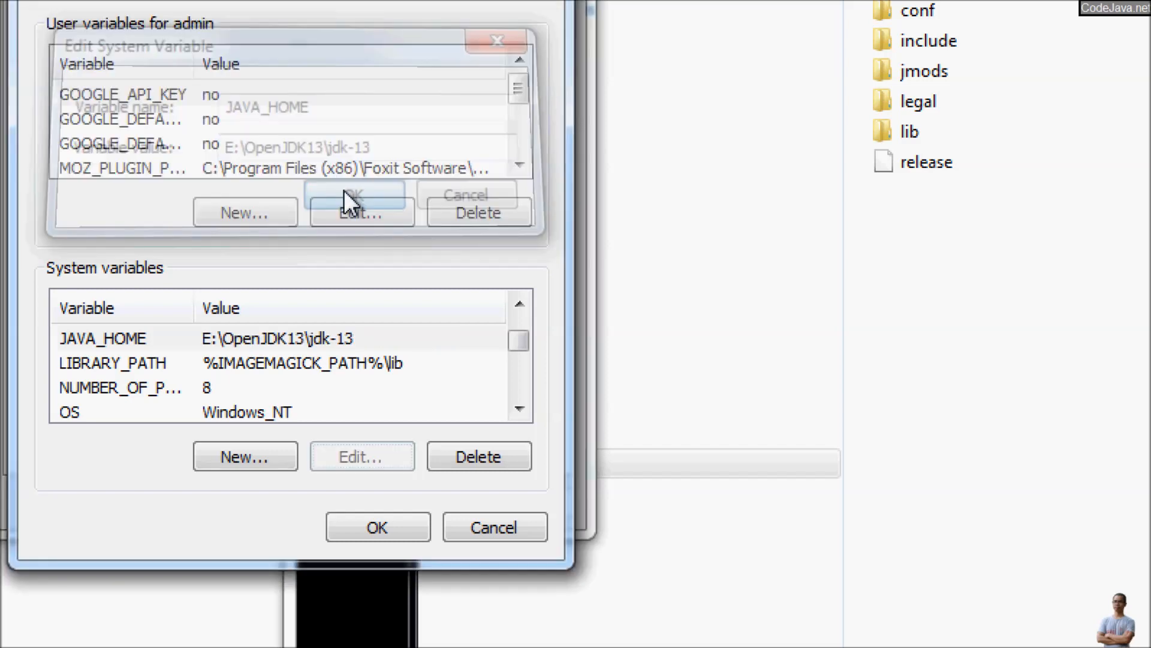
Step: Check the Path system variable for %JAVA_HOME%\bin and save the environment variable changes
left_click(279, 391)
key("p")
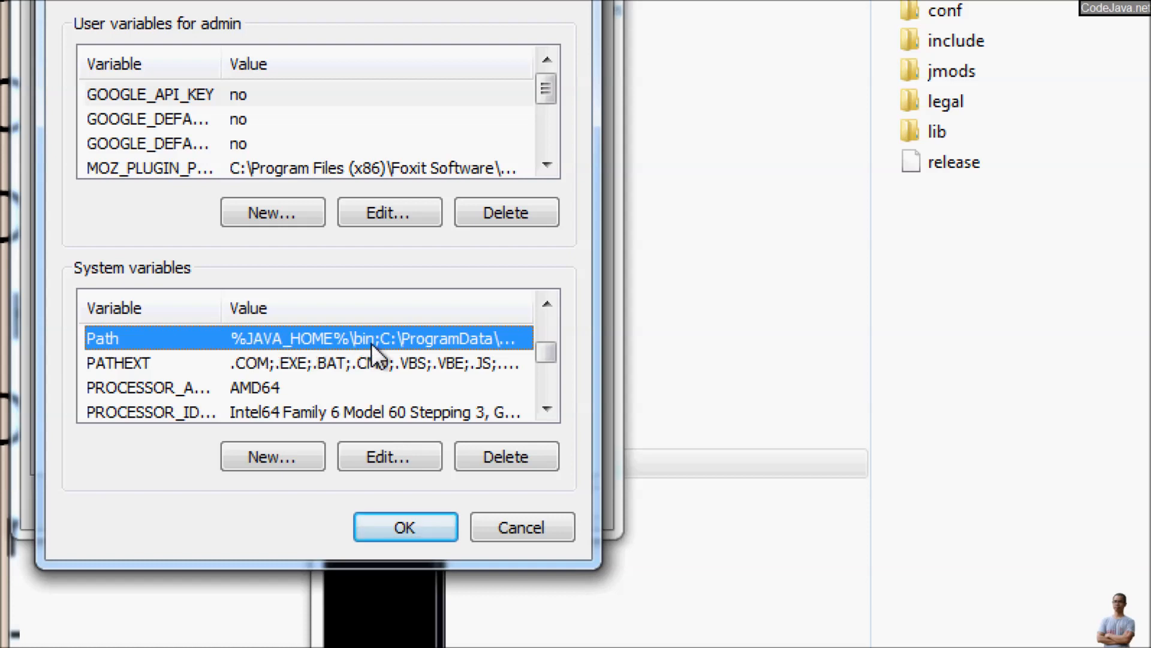
left_click(389, 516)
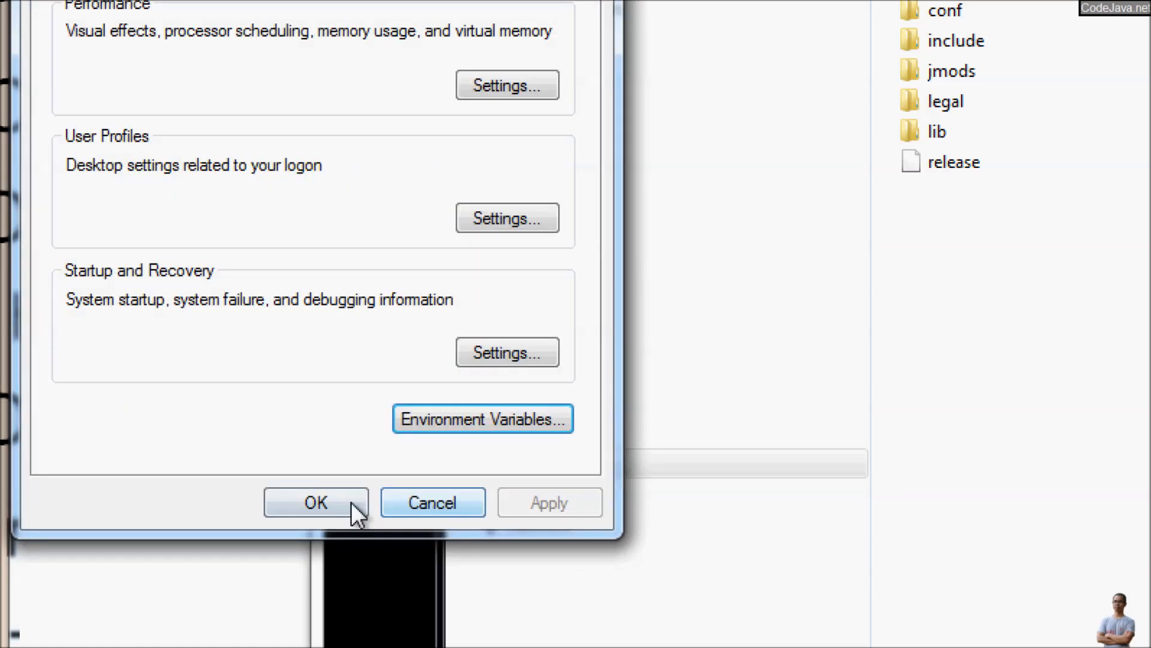
left_click(351, 502)
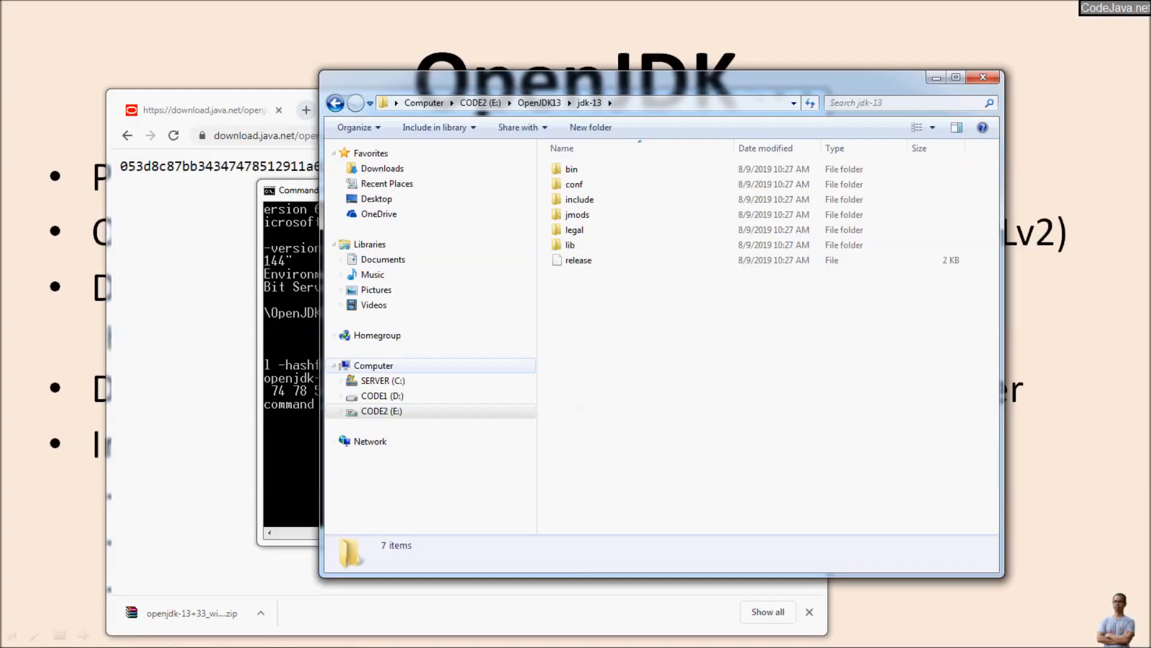
Step: Close the old Command Prompt and the jdk-13 folder window
left_click(359, 480)
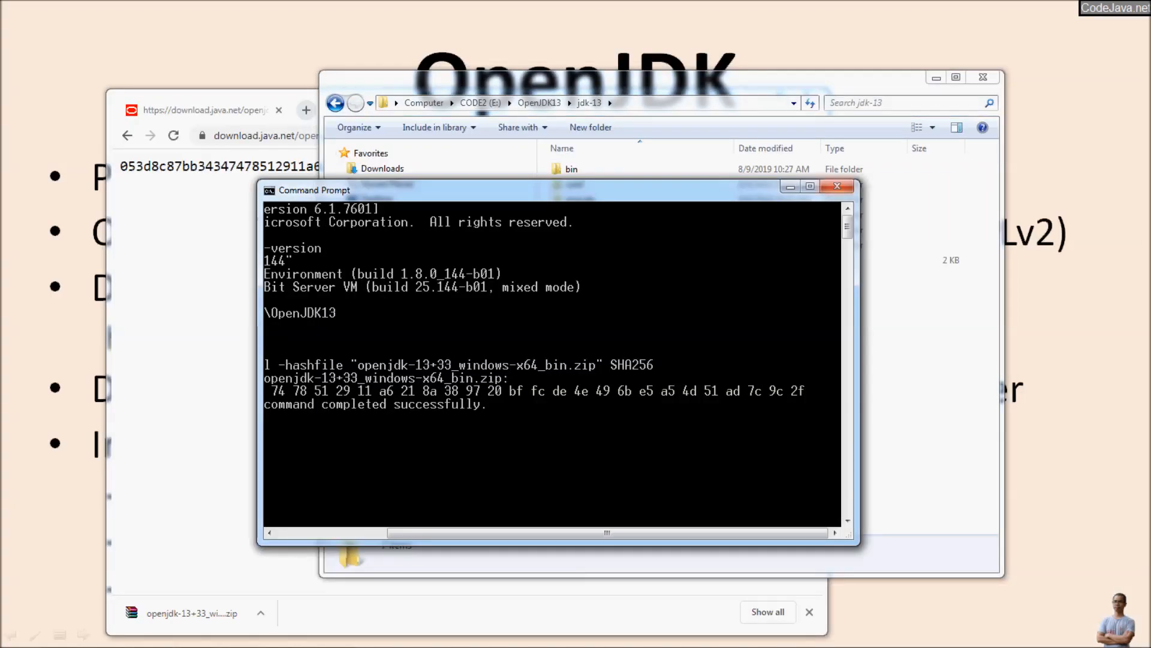
left_click(837, 186)
left_click(983, 77)
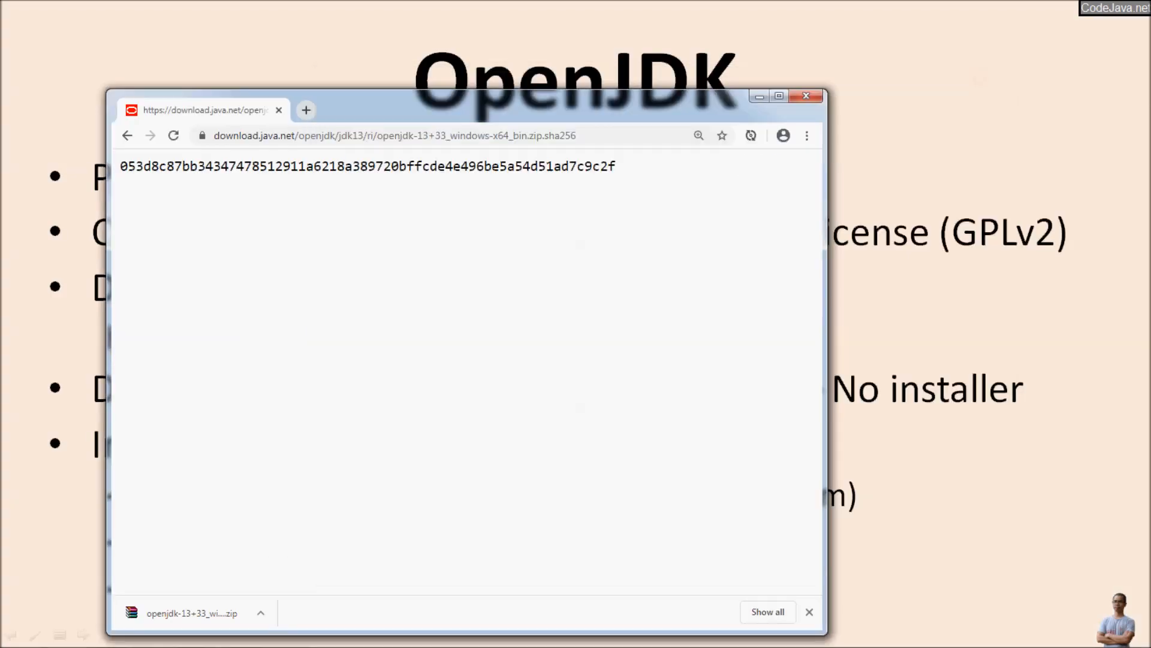
Step: Open a new Command Prompt and run java -version to check the active Java version
left_click(16, 634)
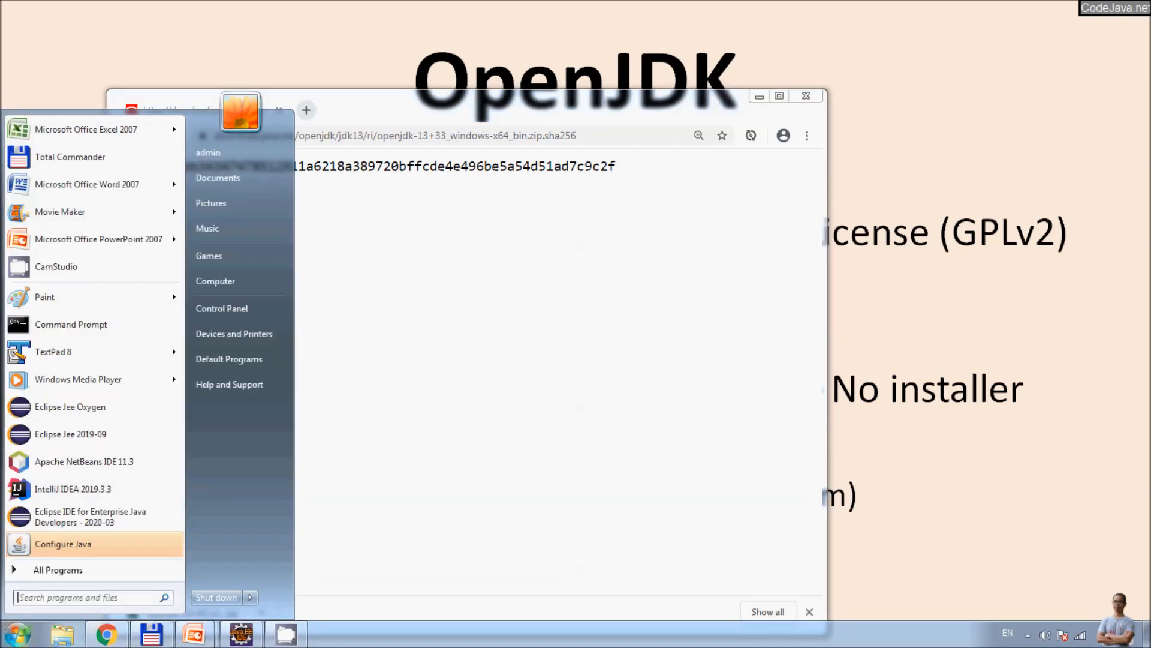
left_click(71, 324)
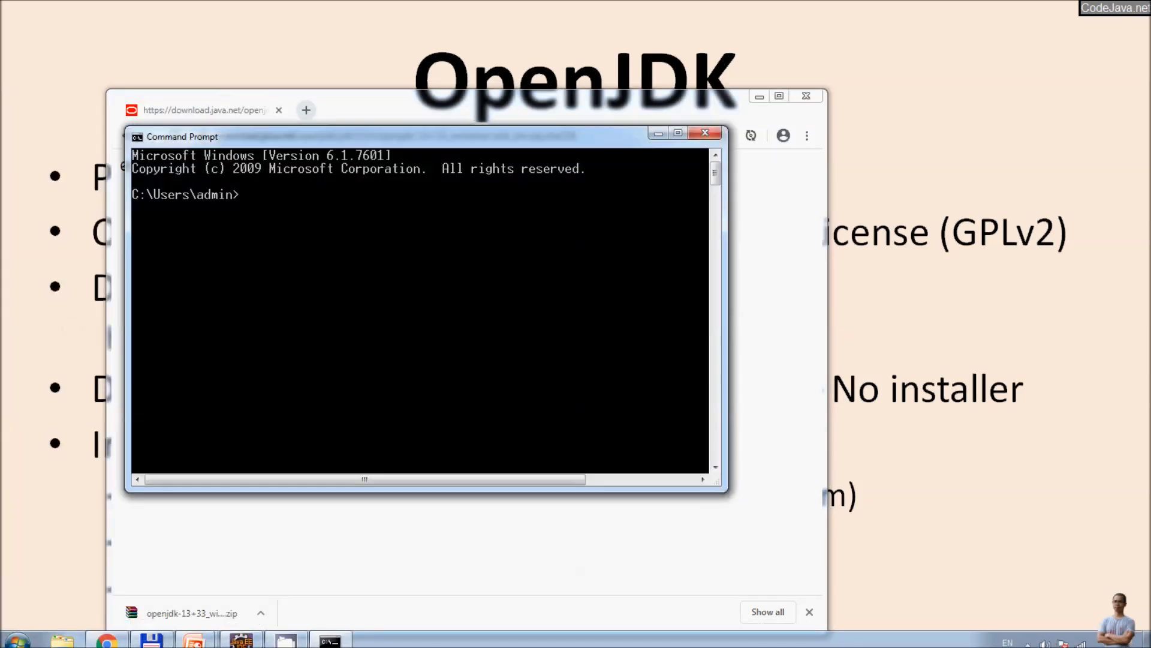
type("java -version")
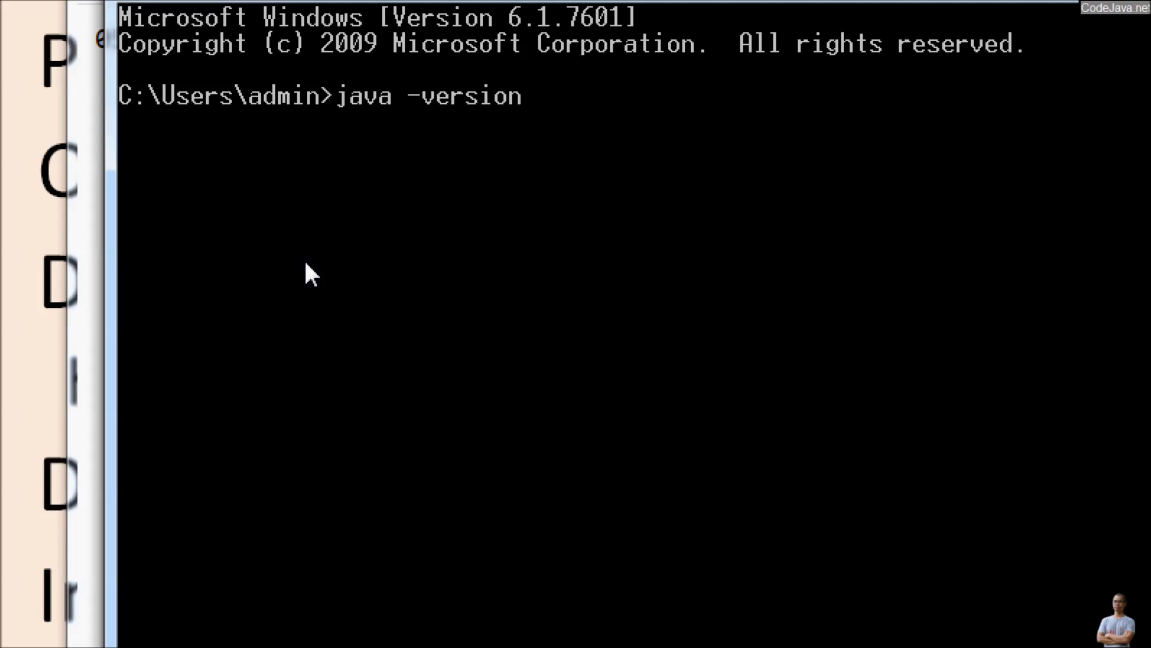
key("Return")
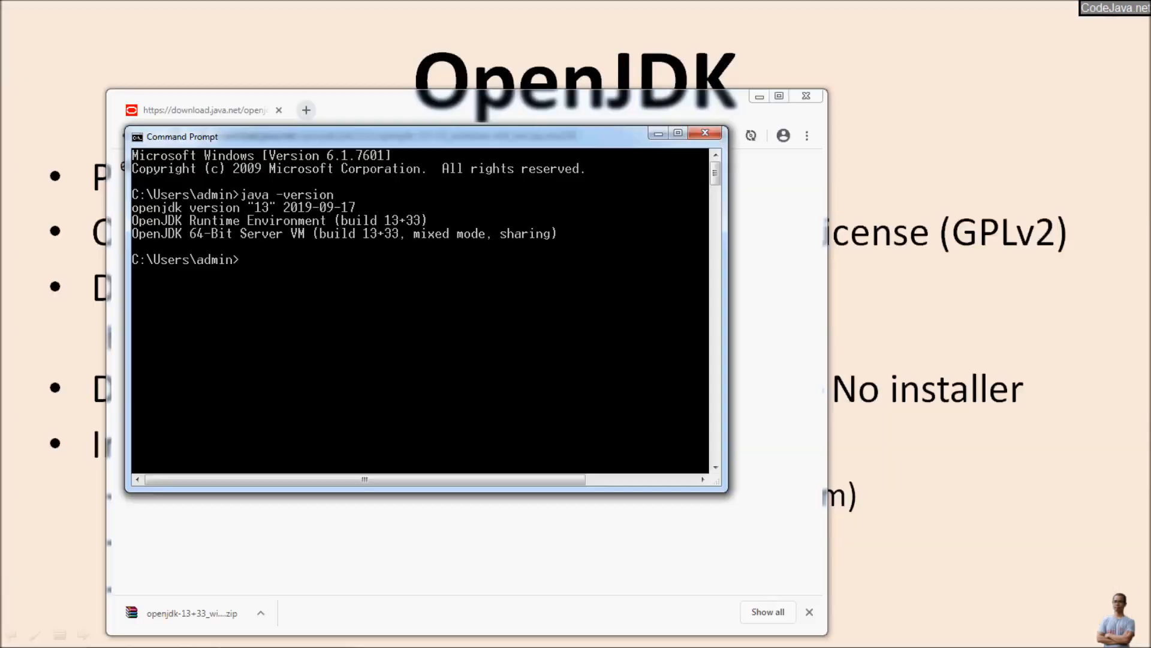
Step: Switch to the running Eclipse IDE and exit it
mouse_move(581, 646)
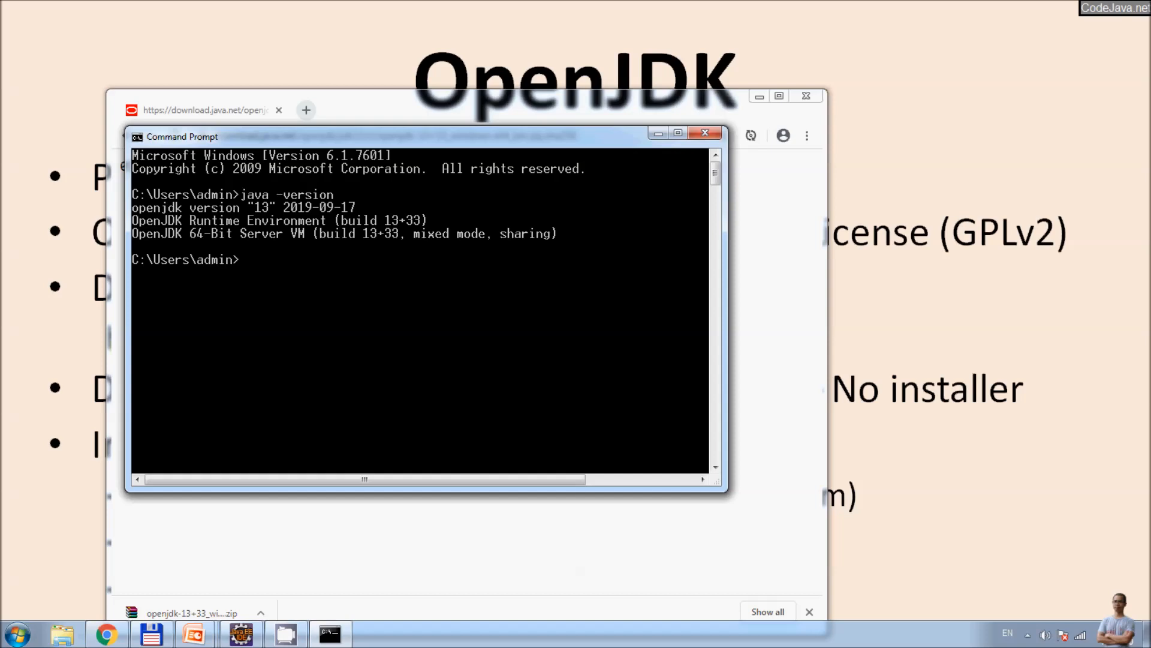
left_click(241, 634)
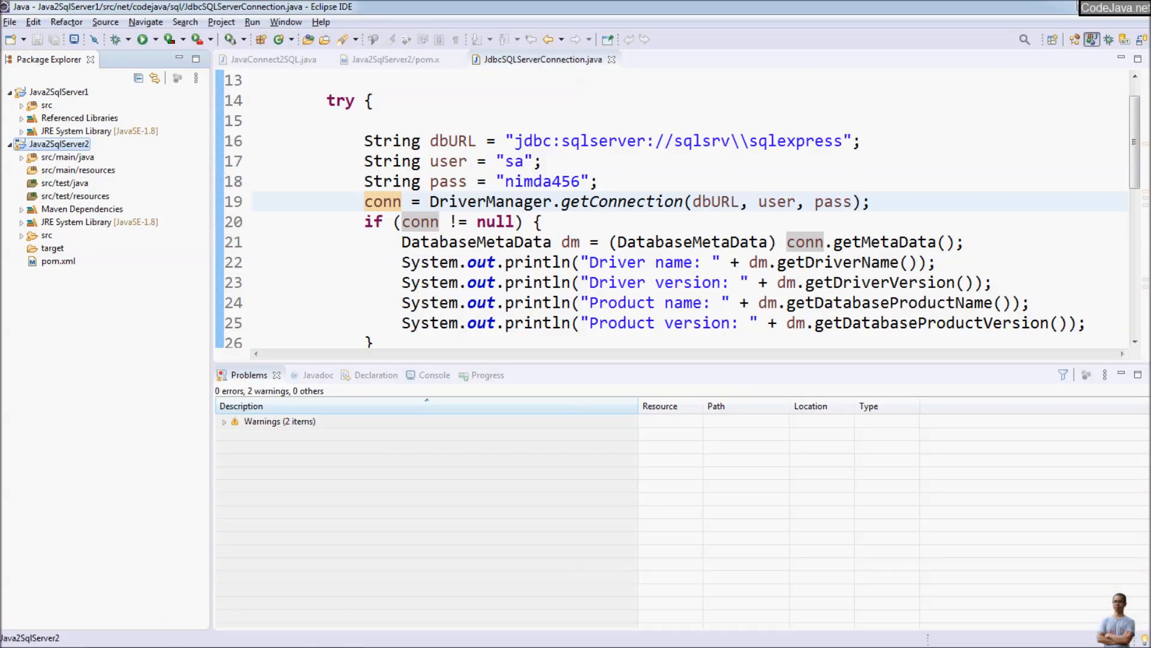
left_click(9, 22)
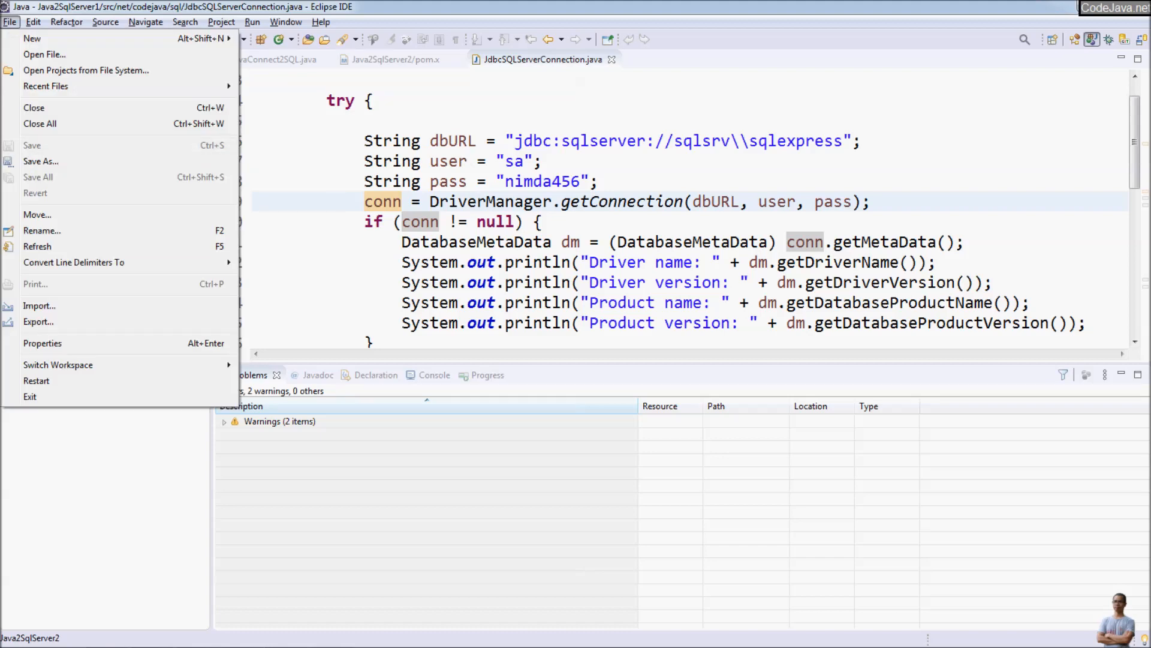
left_click(30, 397)
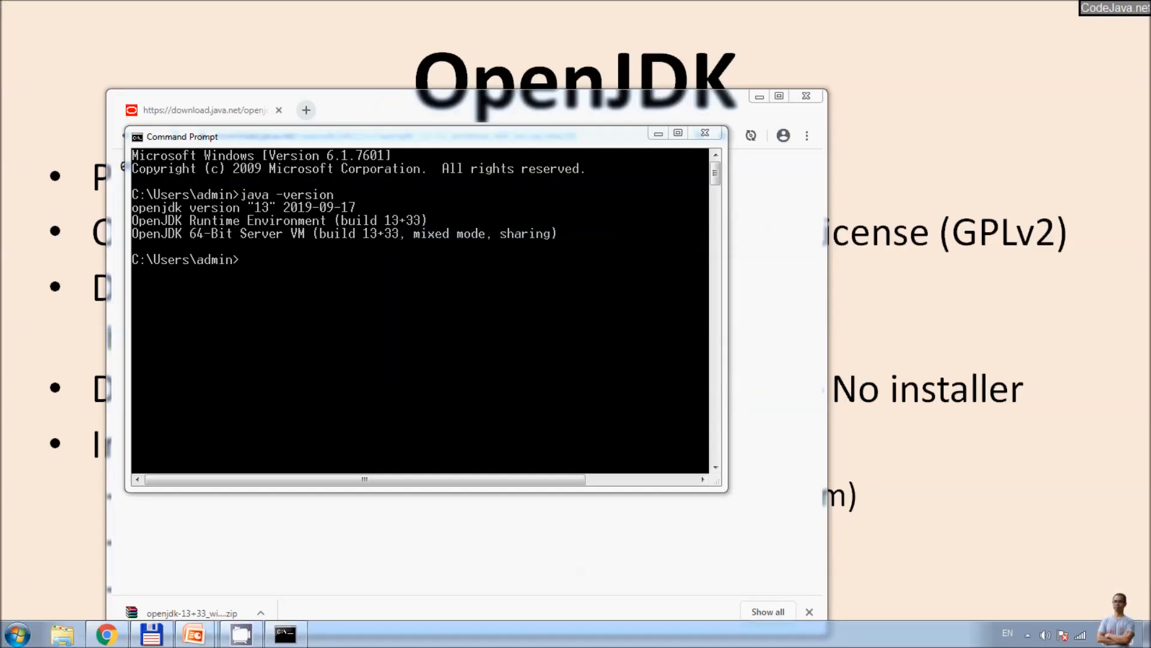
Step: Launch Eclipse IDE for Enterprise Java Developers - 2020-03 from the installed programs
key("super")
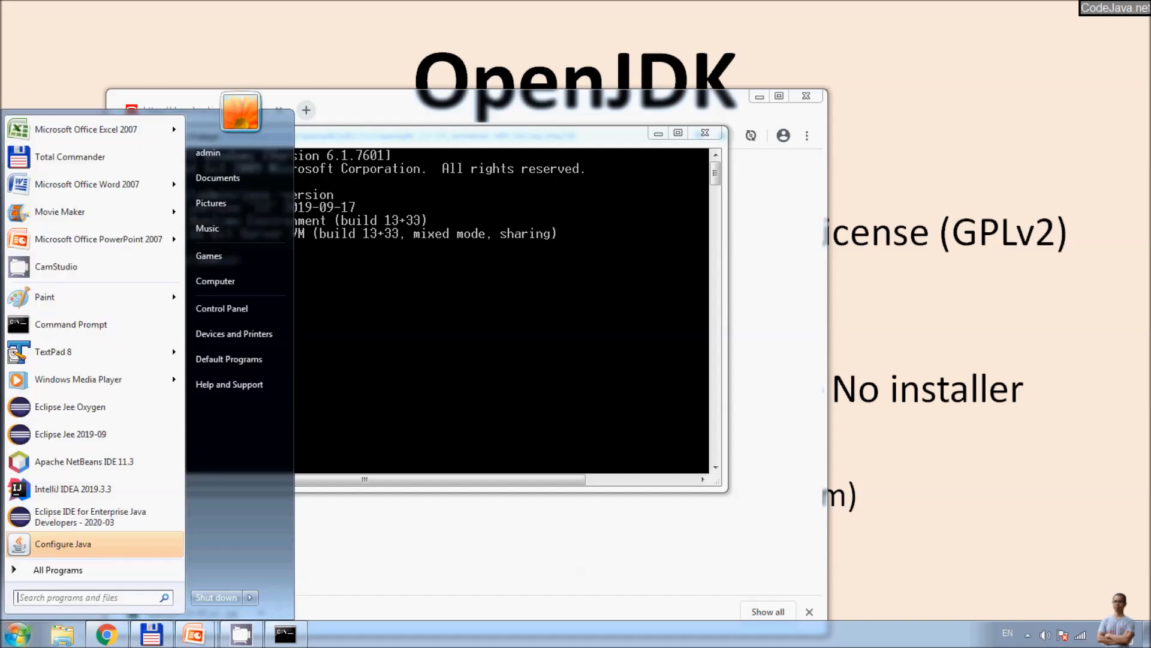
left_click(58, 570)
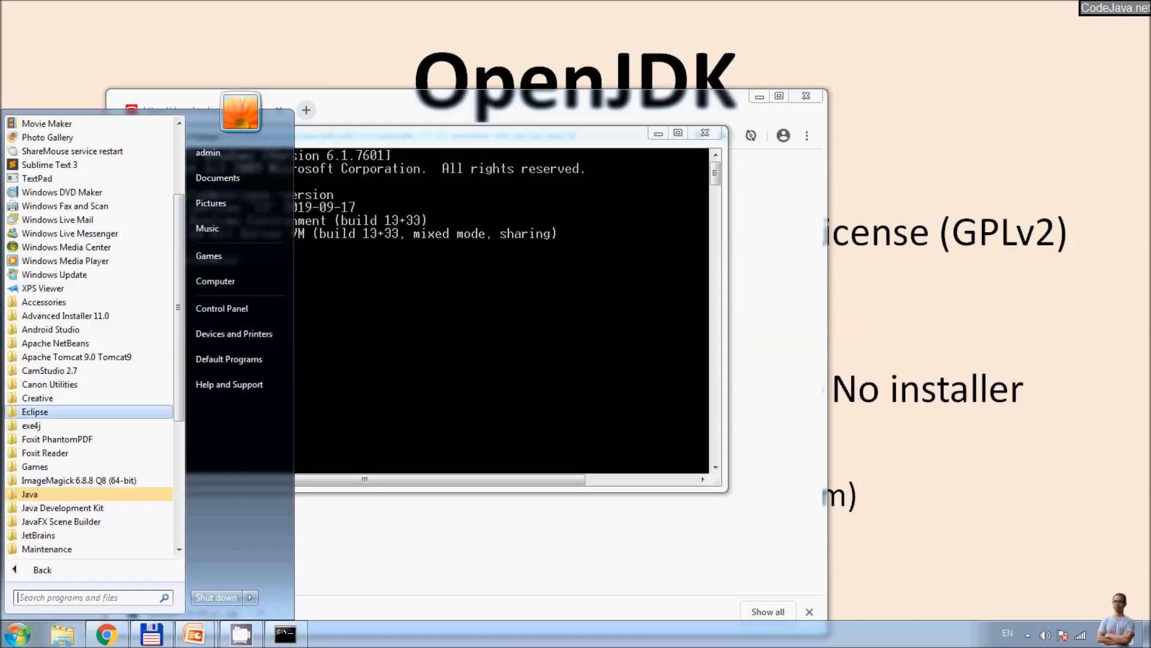
key("Return")
key("Down")
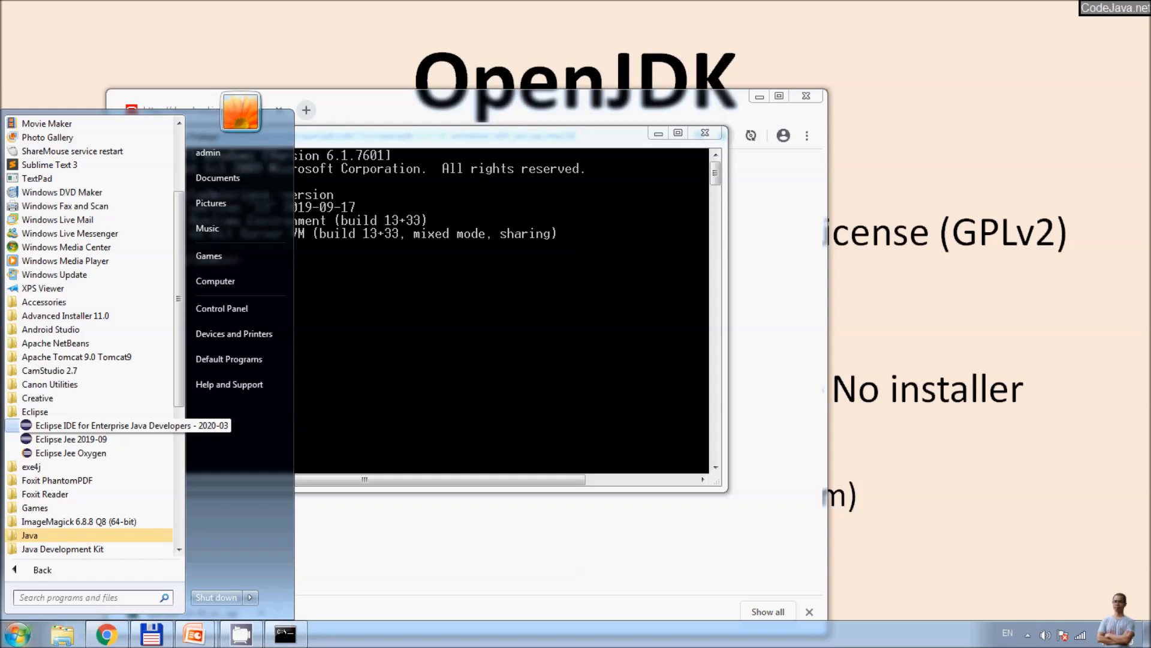
key("Return")
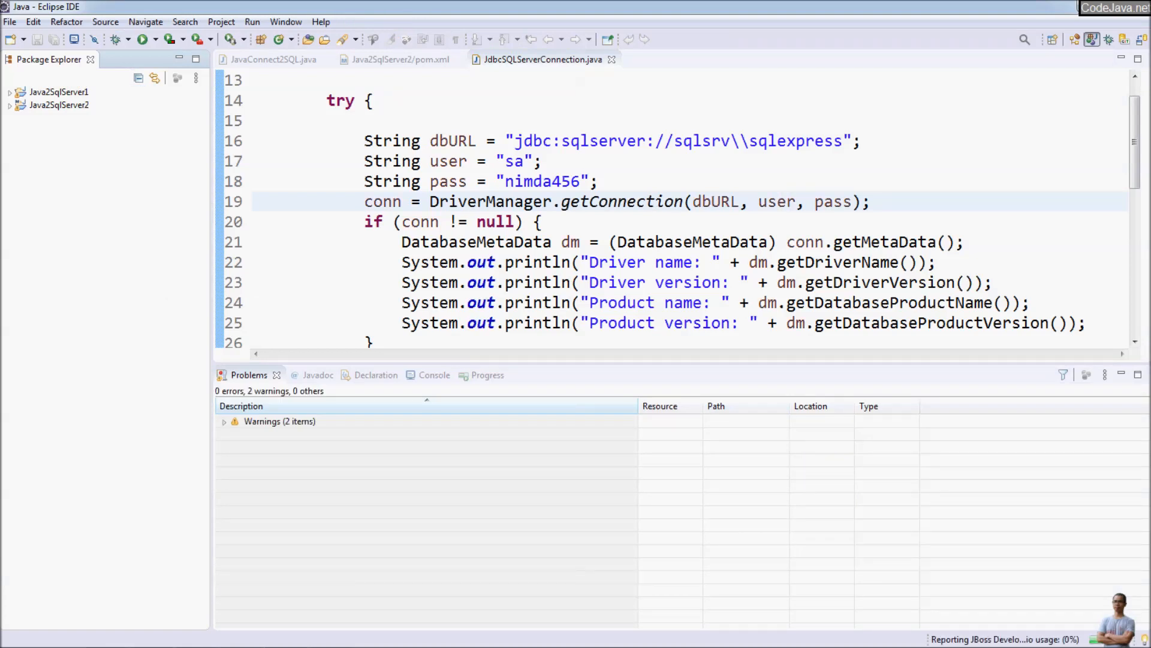
Step: Check the -vm entry in the Eclipse installation's configuration details to see which JVM it runs on
left_click(321, 22)
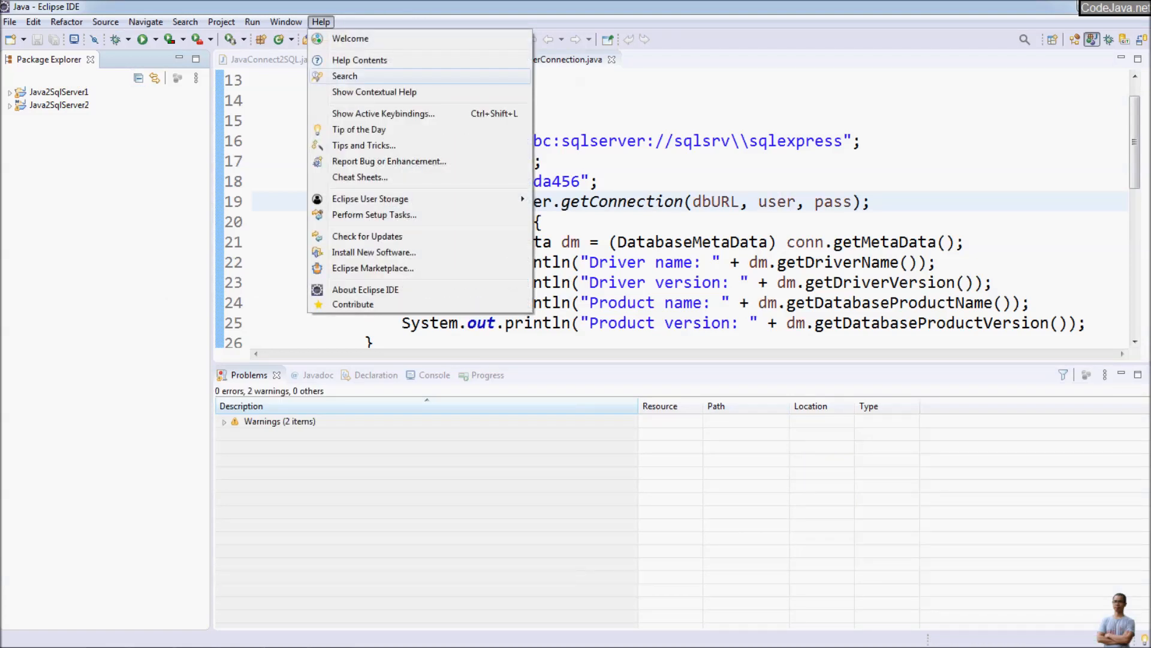
left_click(365, 289)
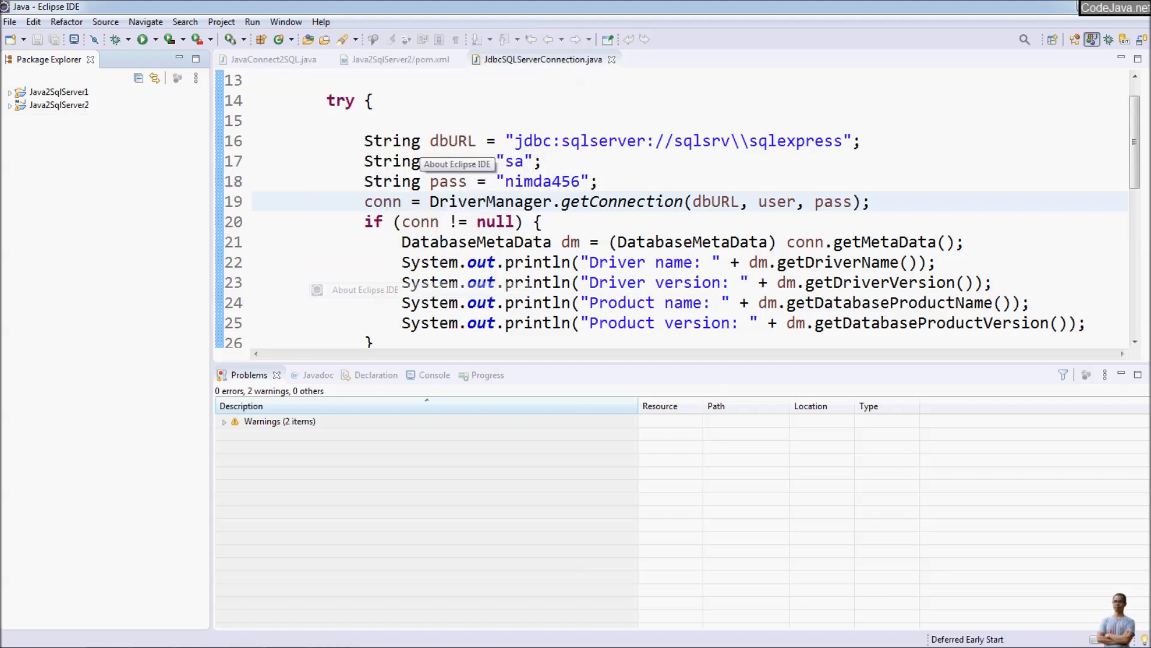
left_click(343, 380)
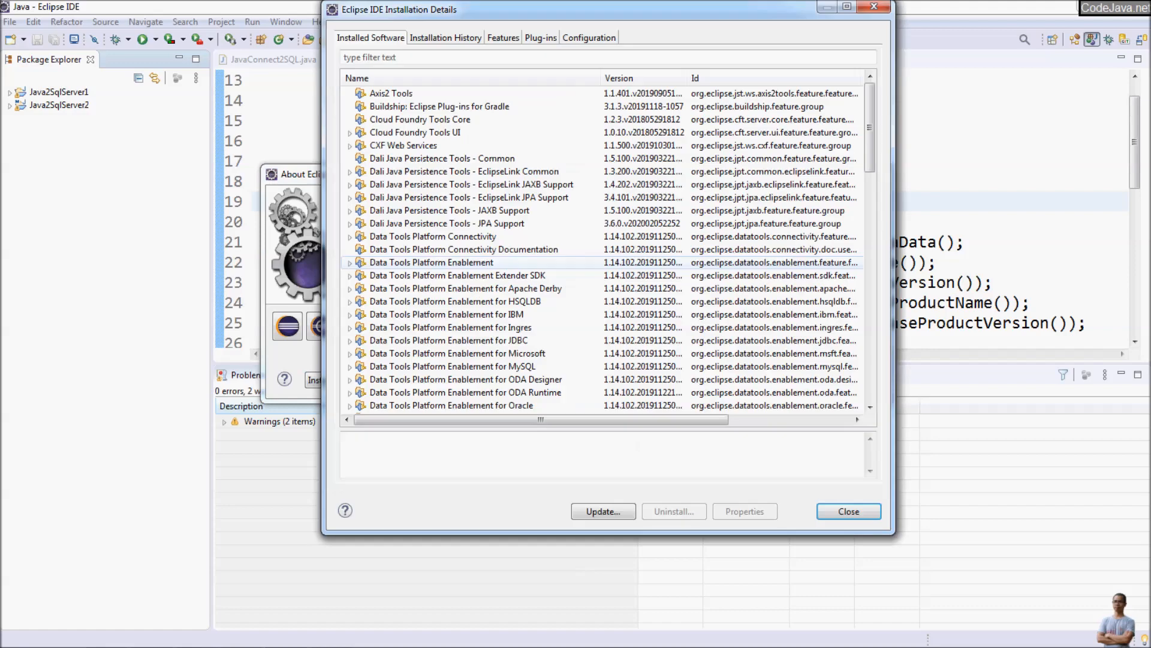
left_click(589, 38)
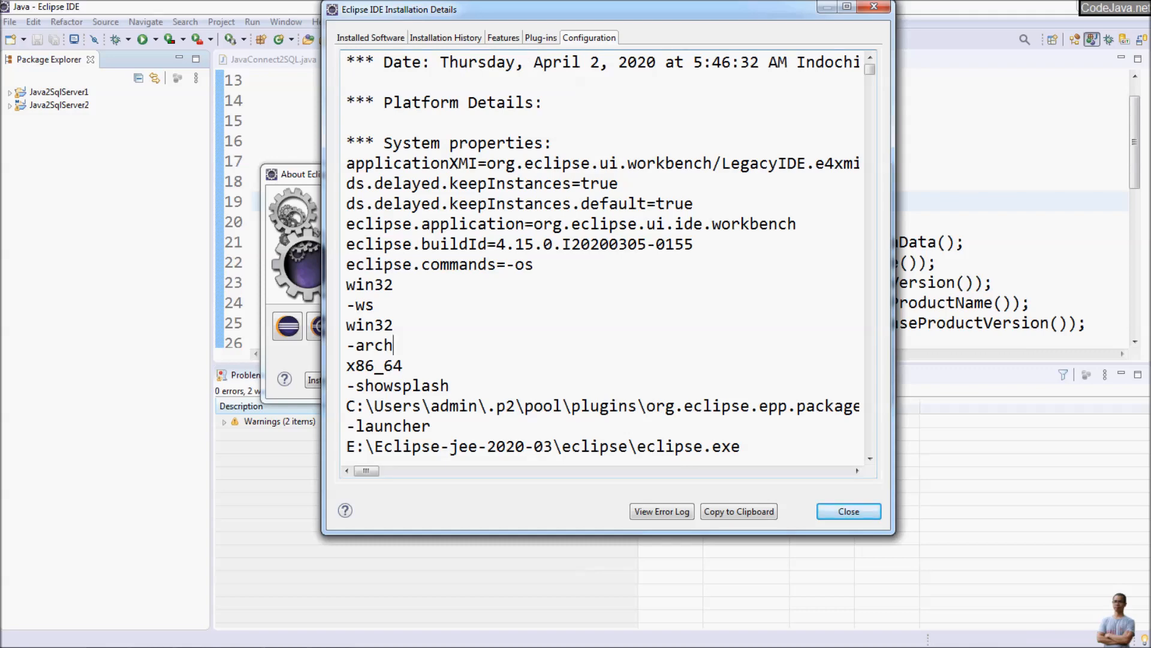
scroll(394, 345, "down", 7)
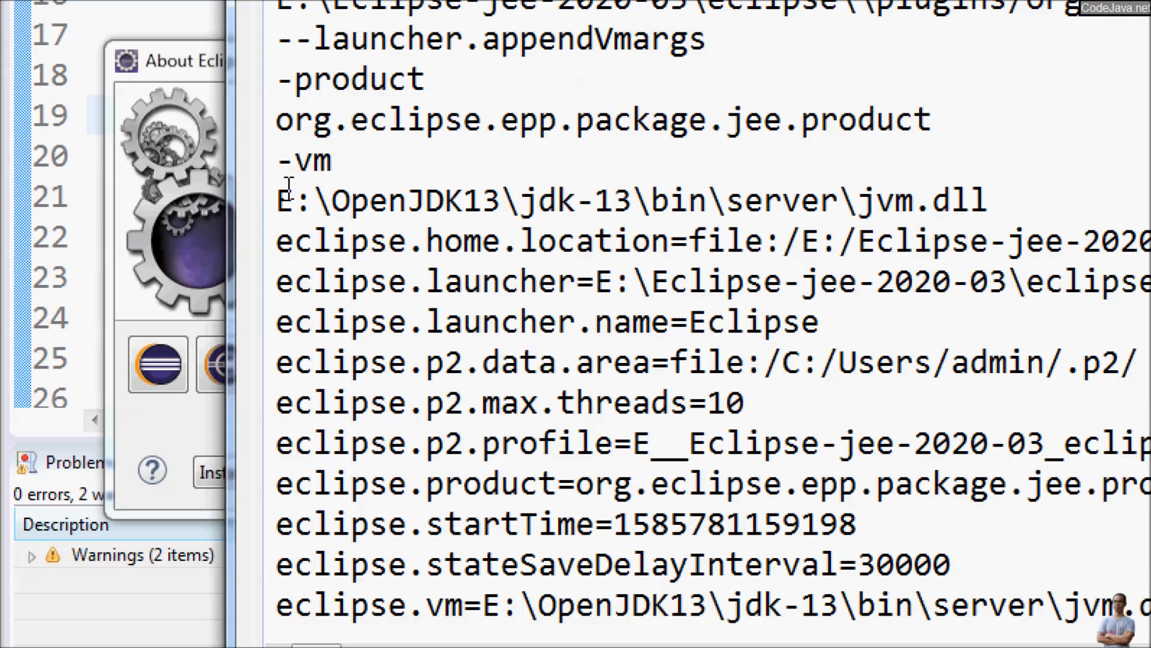
left_click_drag(278, 157, 1013, 217)
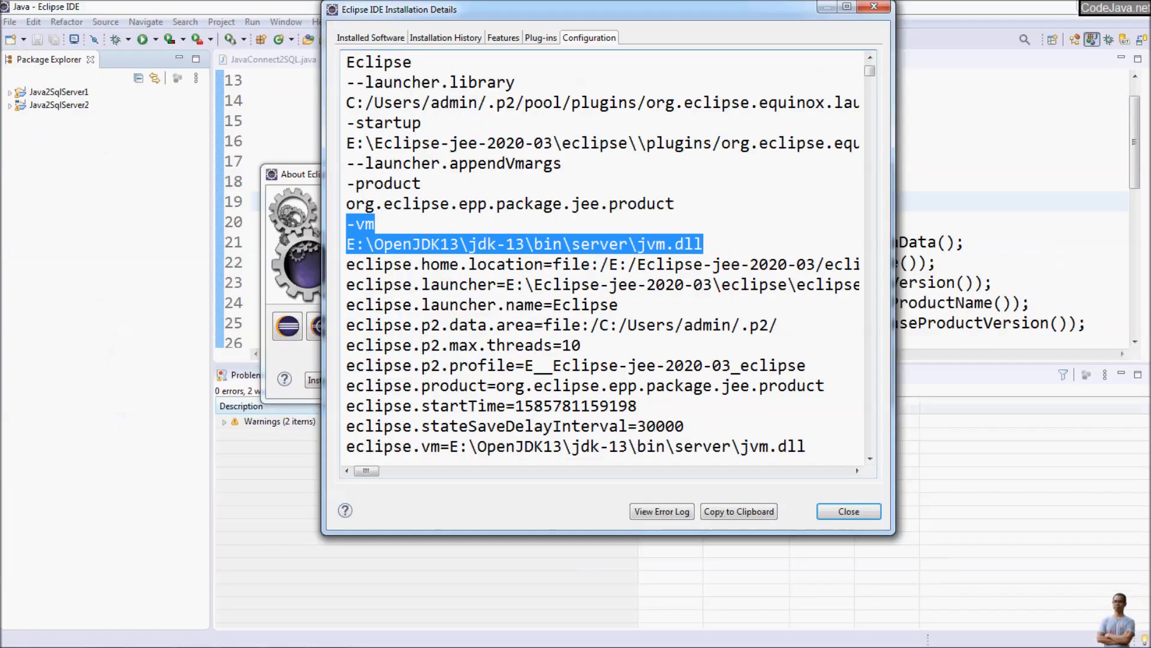
left_click(848, 511)
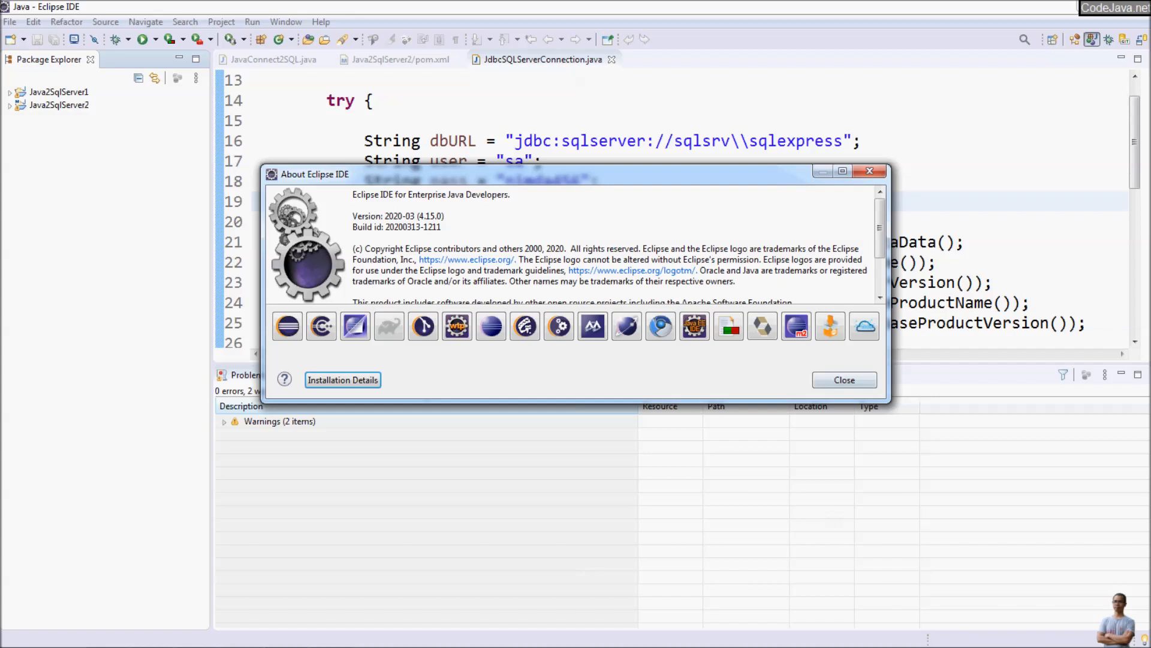
left_click(844, 380)
Step: Open the Java Build Path libraries of the Java2SqlServer2 project and edit its JRE System Library
left_click(9, 106)
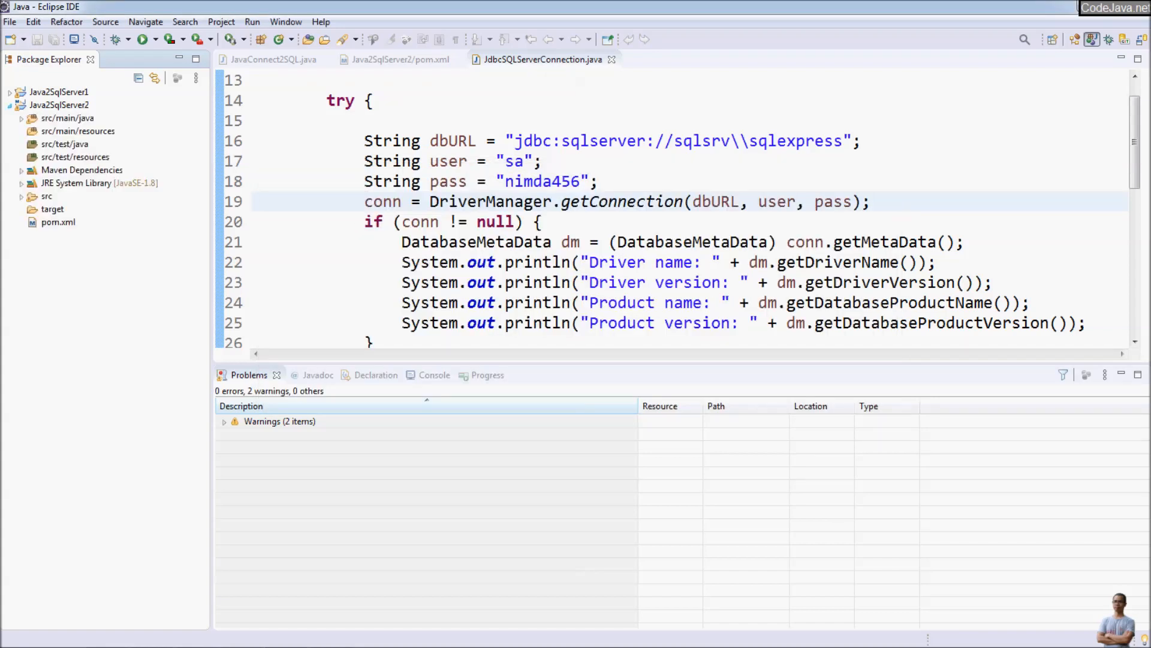
left_click(59, 105)
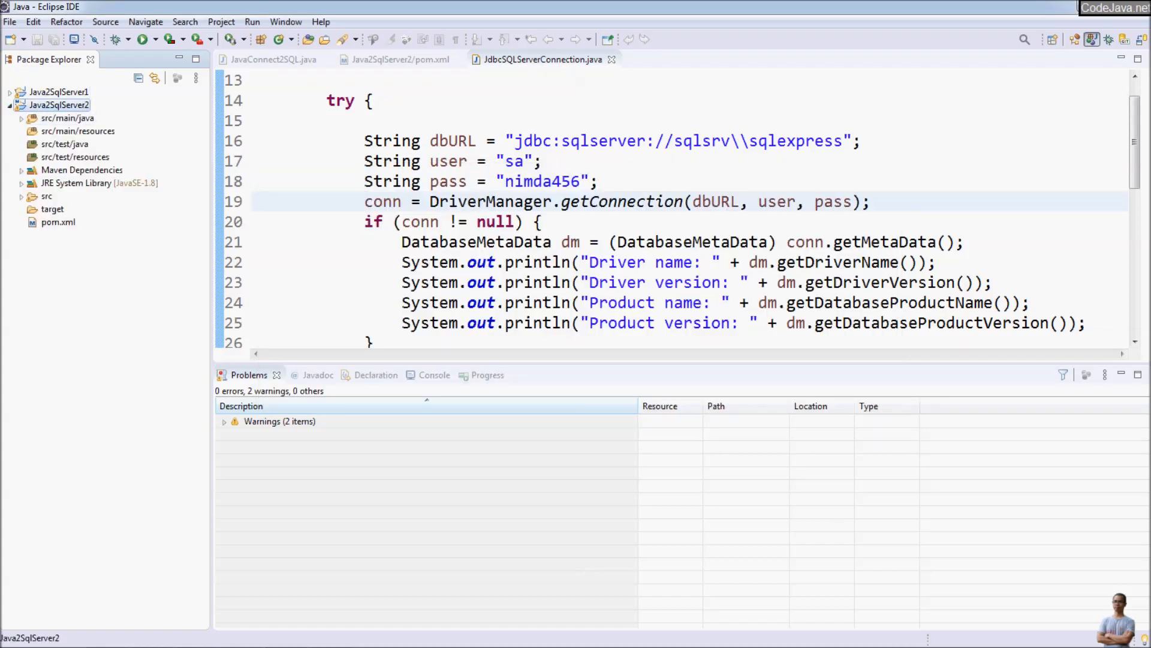
right_click(58, 105)
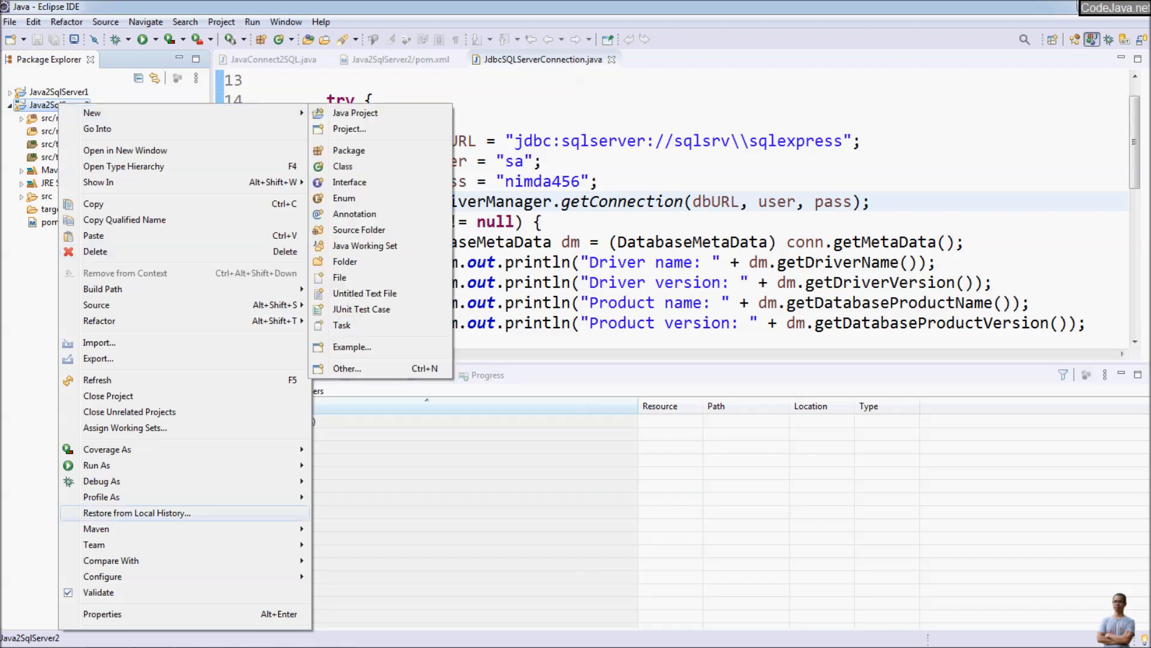
left_click(102, 614)
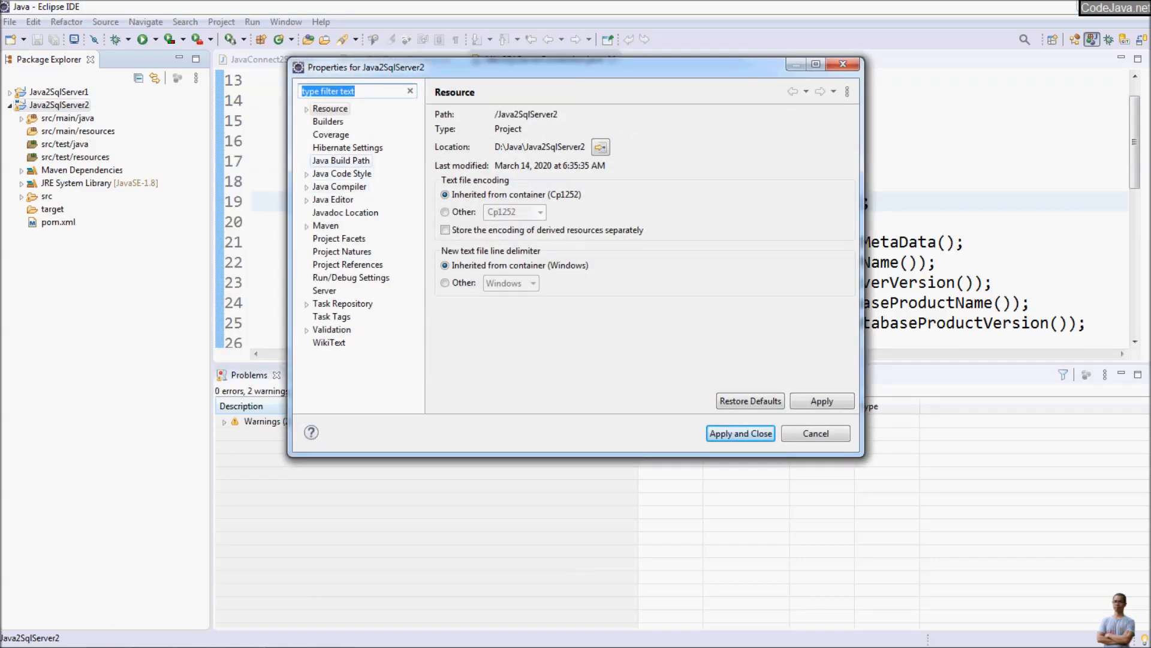
left_click(340, 161)
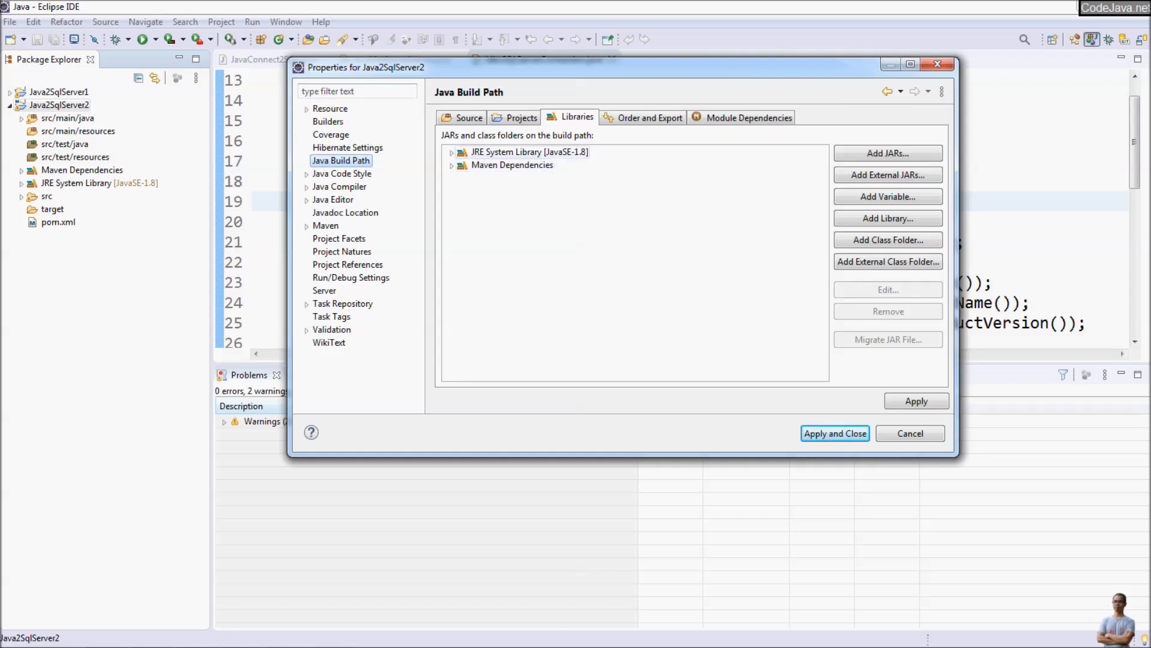
left_click(523, 152)
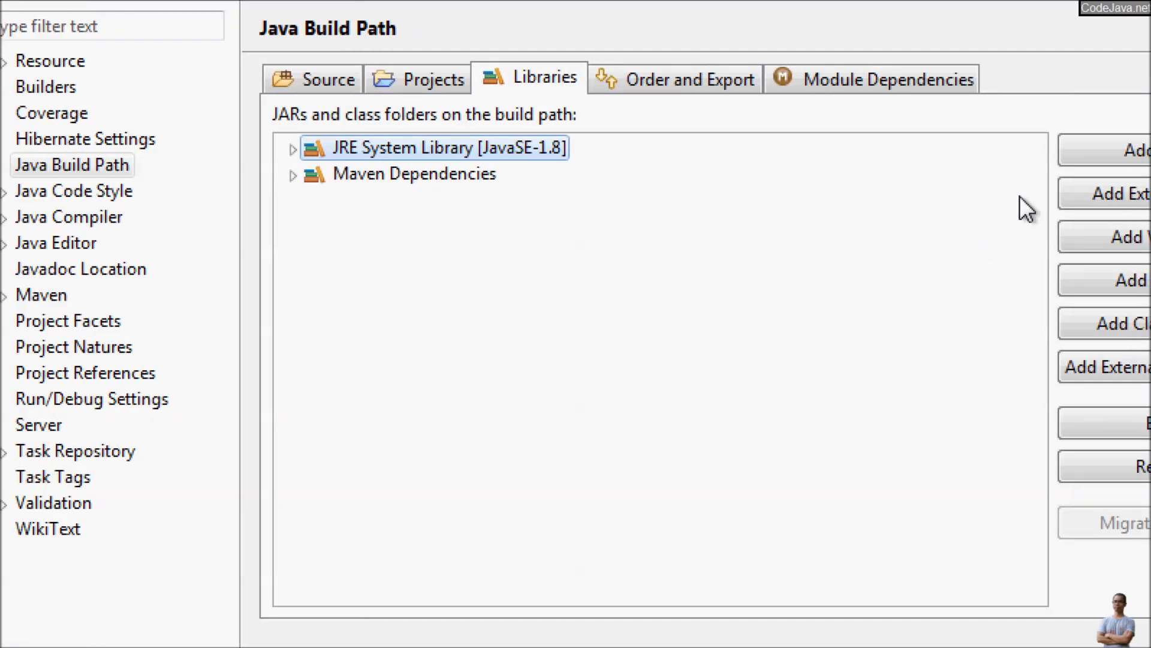
left_click(999, 426)
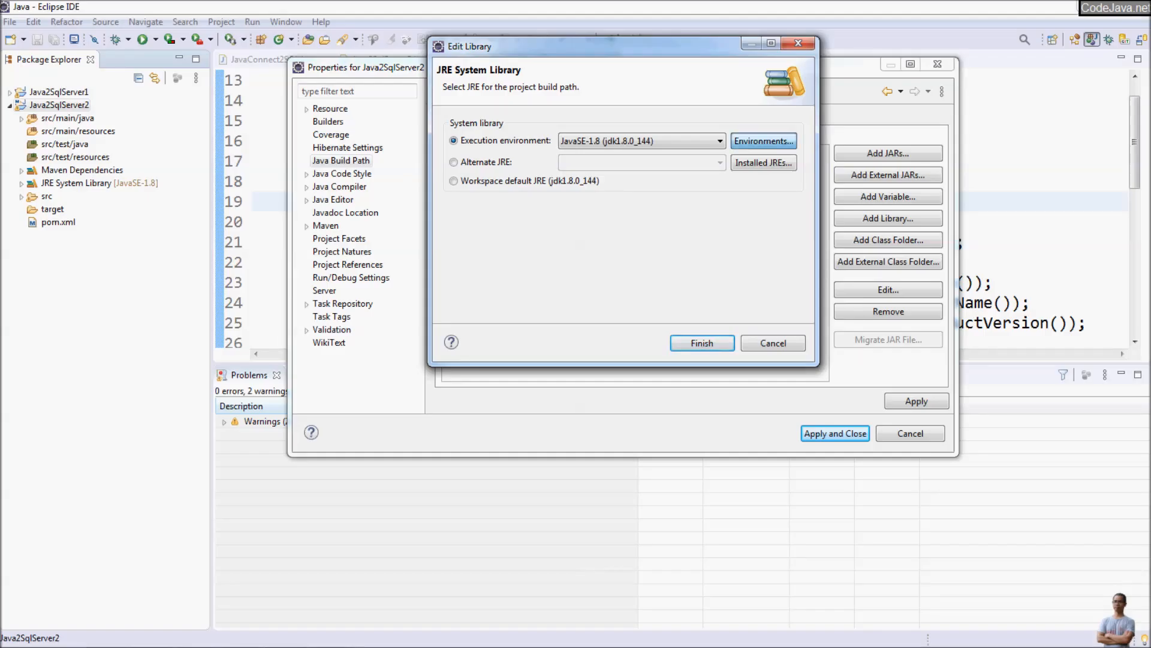
Step: Start adding a new installed JRE to the workspace with the type Standard 1.1.x VM
left_click(764, 141)
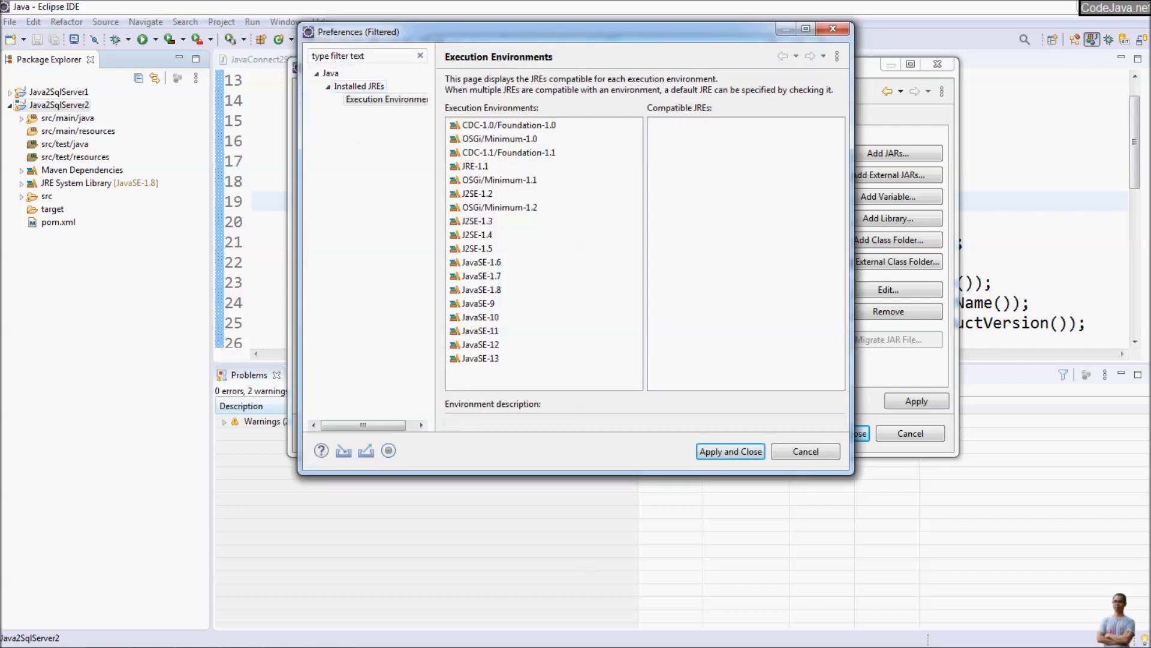
left_click(360, 86)
left_click(809, 130)
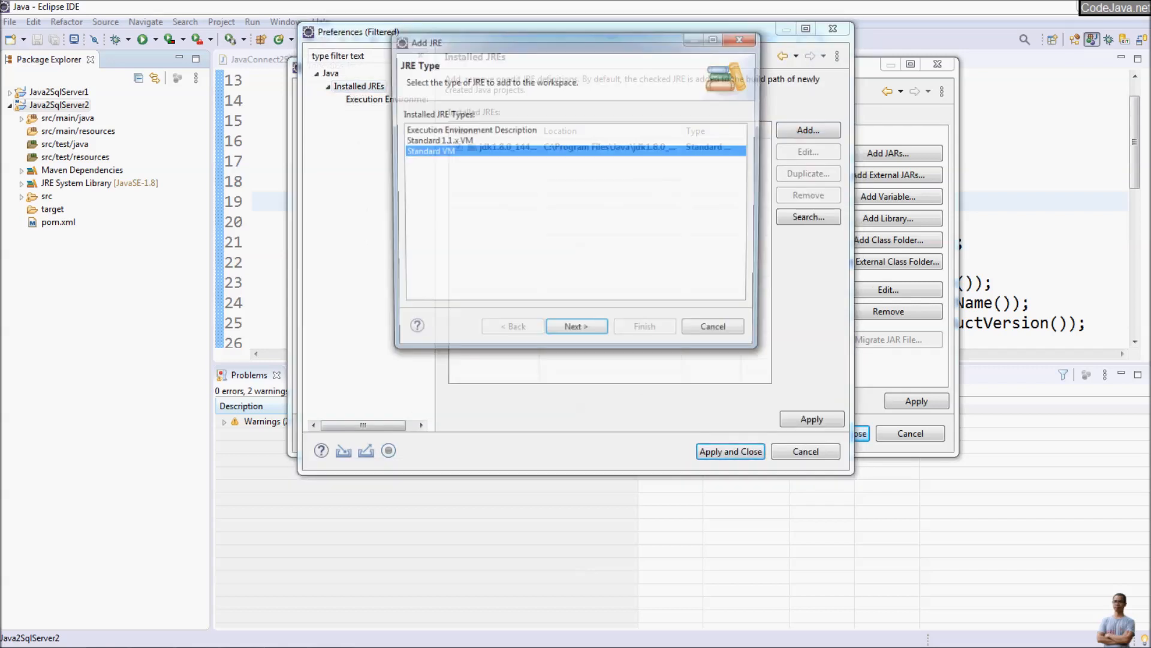
left_click(437, 141)
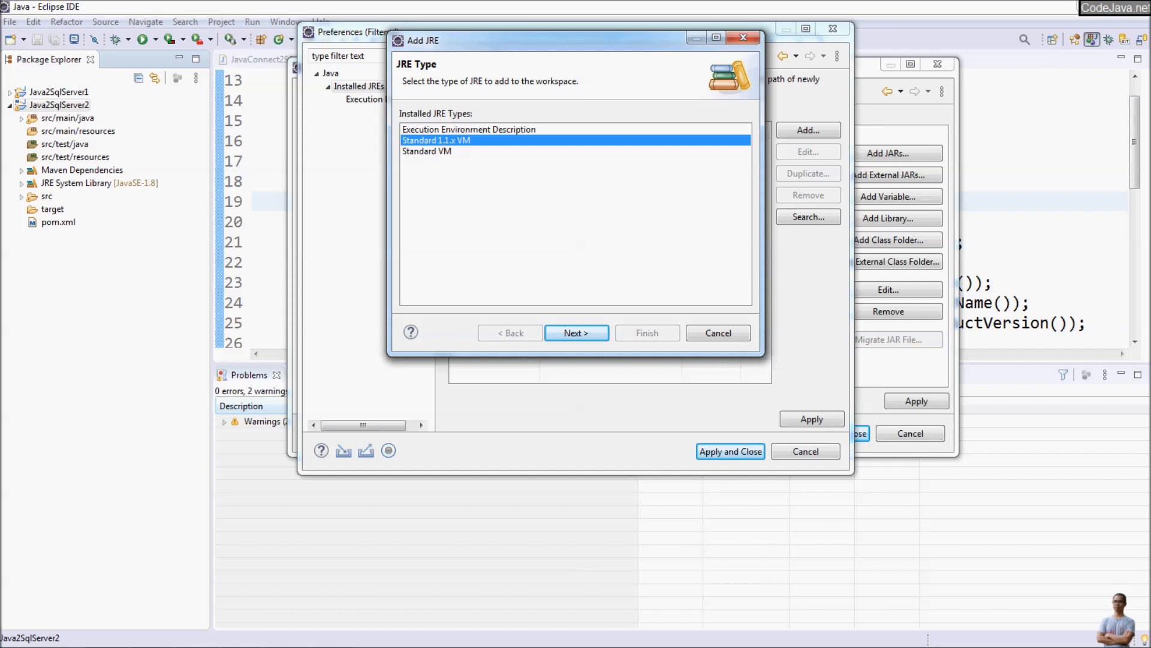
left_click(577, 333)
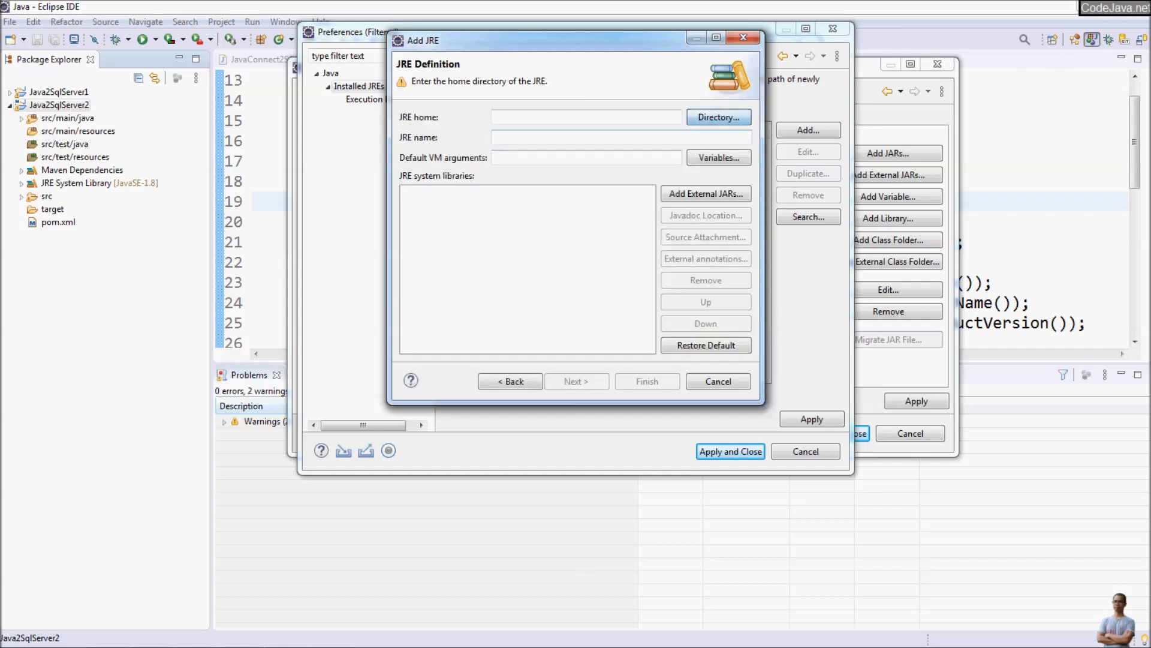
Step: Try to set the home directory of the Standard 1.1.x VM definition to E:\OpenJDK13\jdk-13
left_click(719, 117)
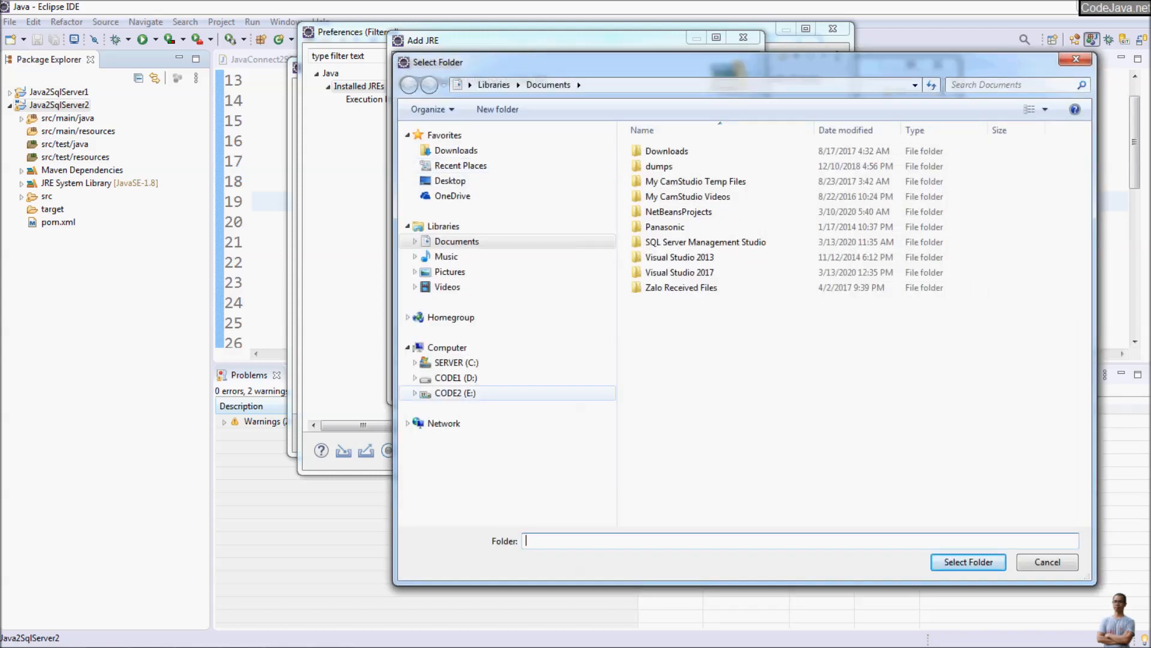
left_click(455, 392)
left_click(662, 408)
scroll(690, 414, "down", 3)
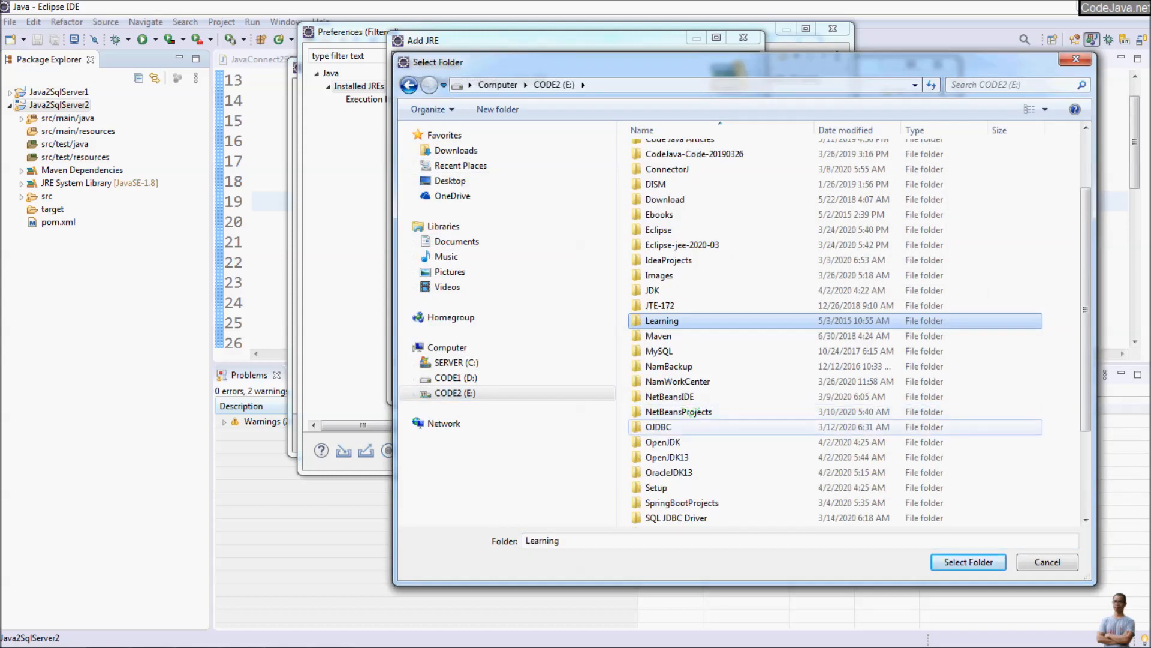
left_click(669, 426)
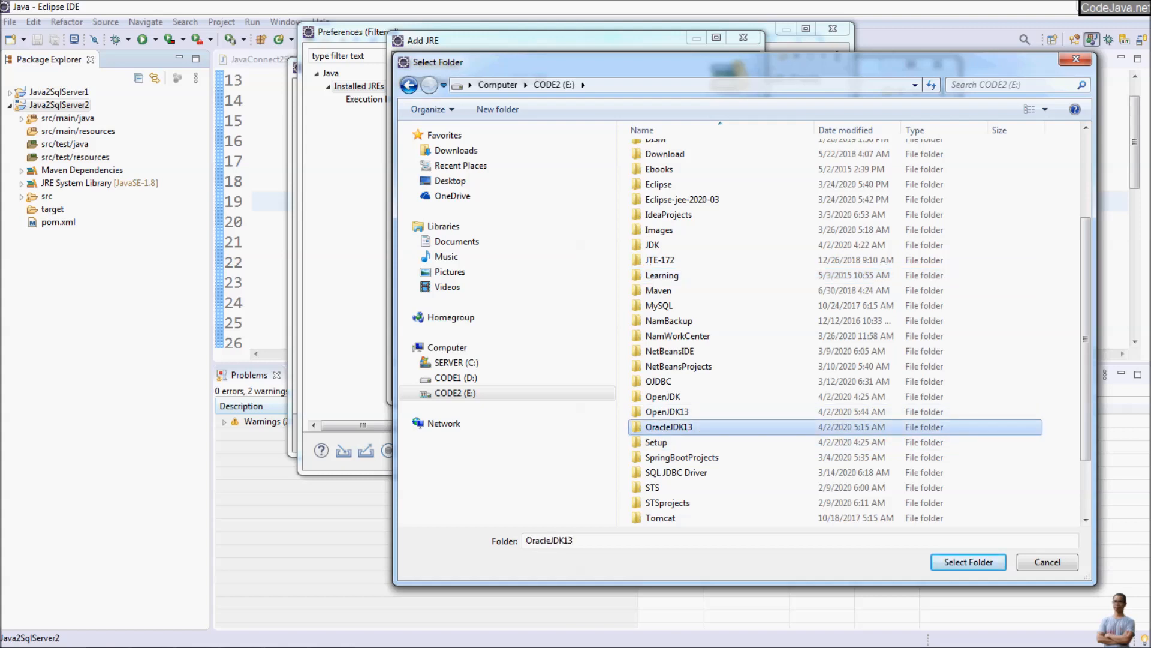
double_click(667, 411)
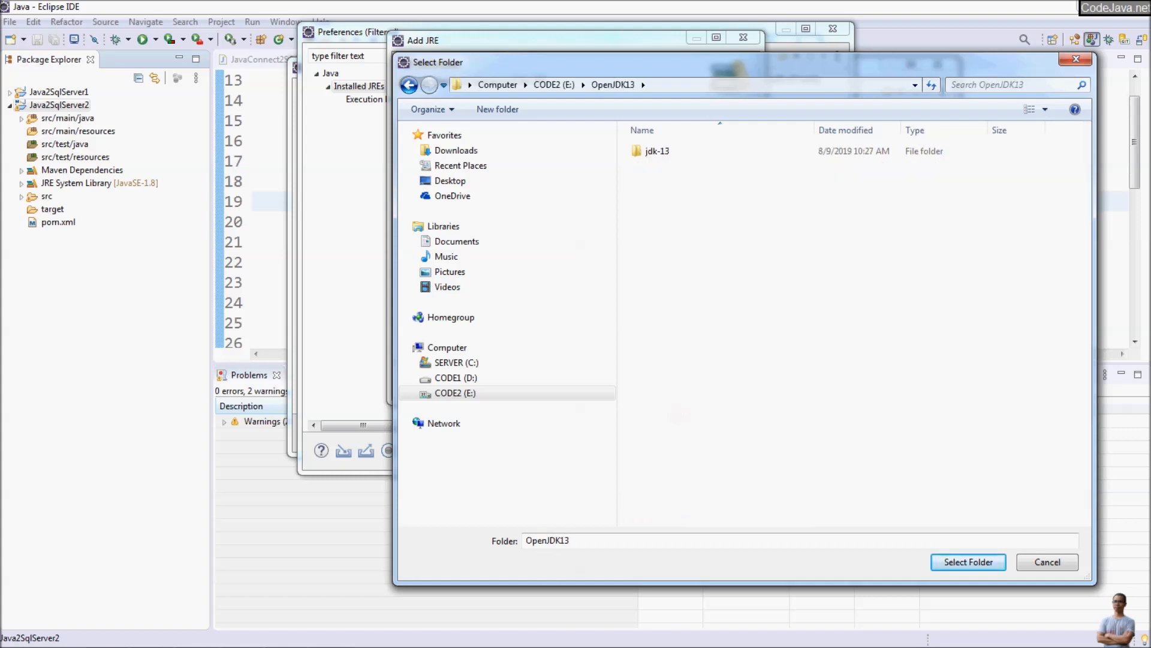
double_click(658, 152)
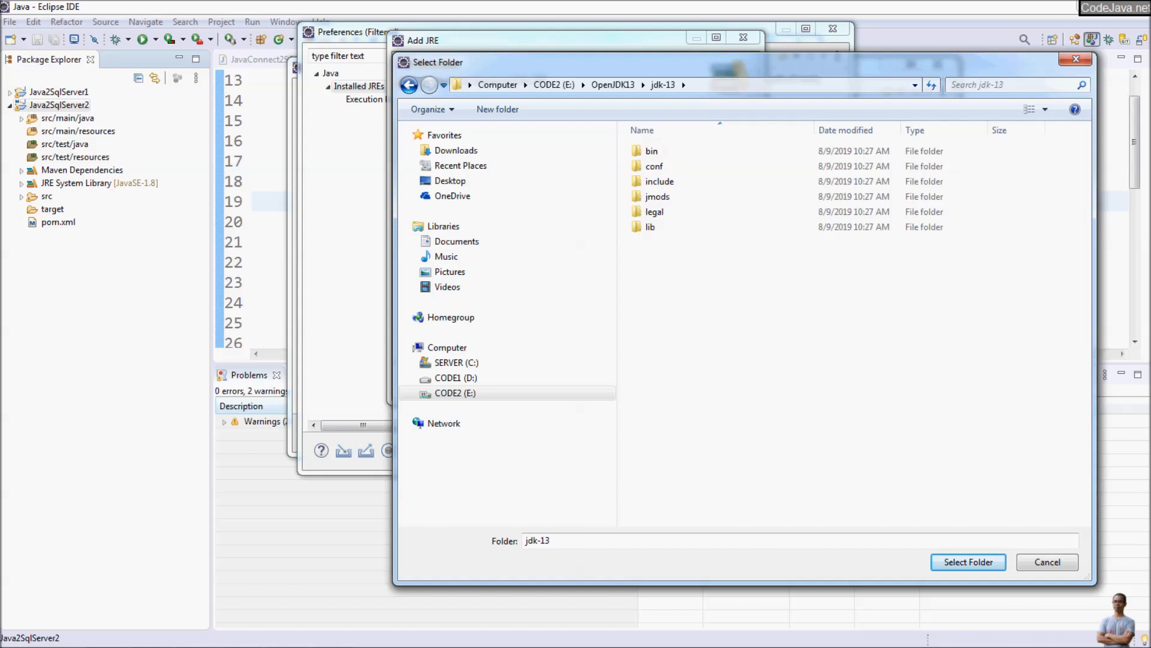
left_click(969, 562)
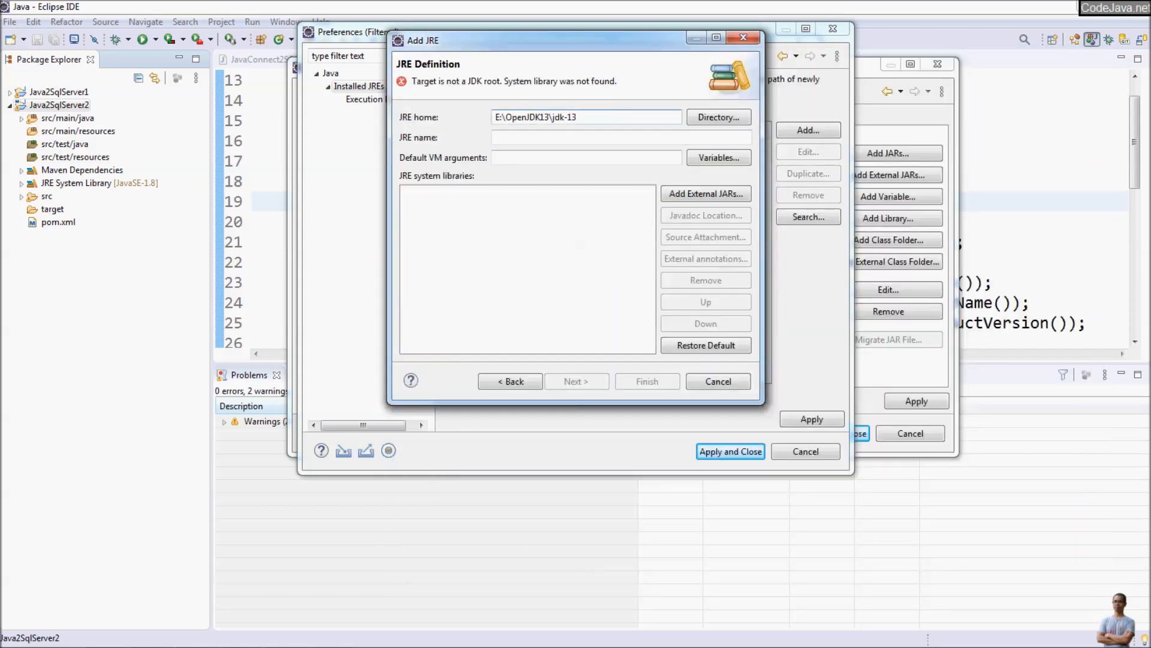
Step: Try E:\OpenJDK13\jdk-13\bin as the JRE home directory and cancel the Standard 1.1.x VM definition
left_click(718, 117)
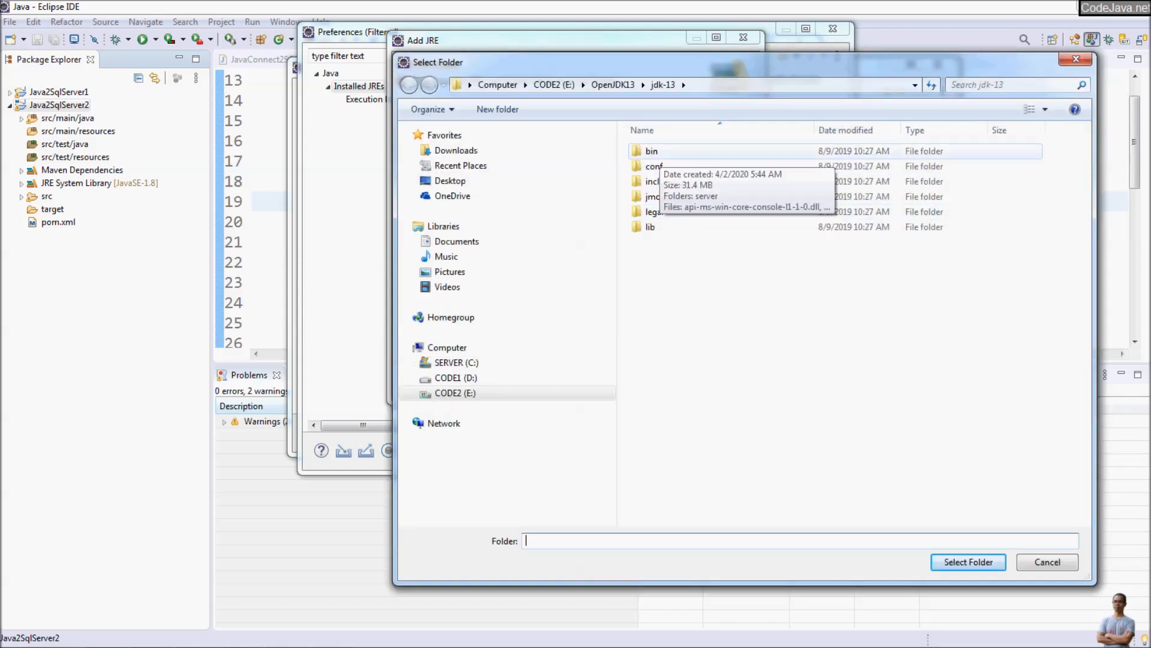
left_click(657, 152)
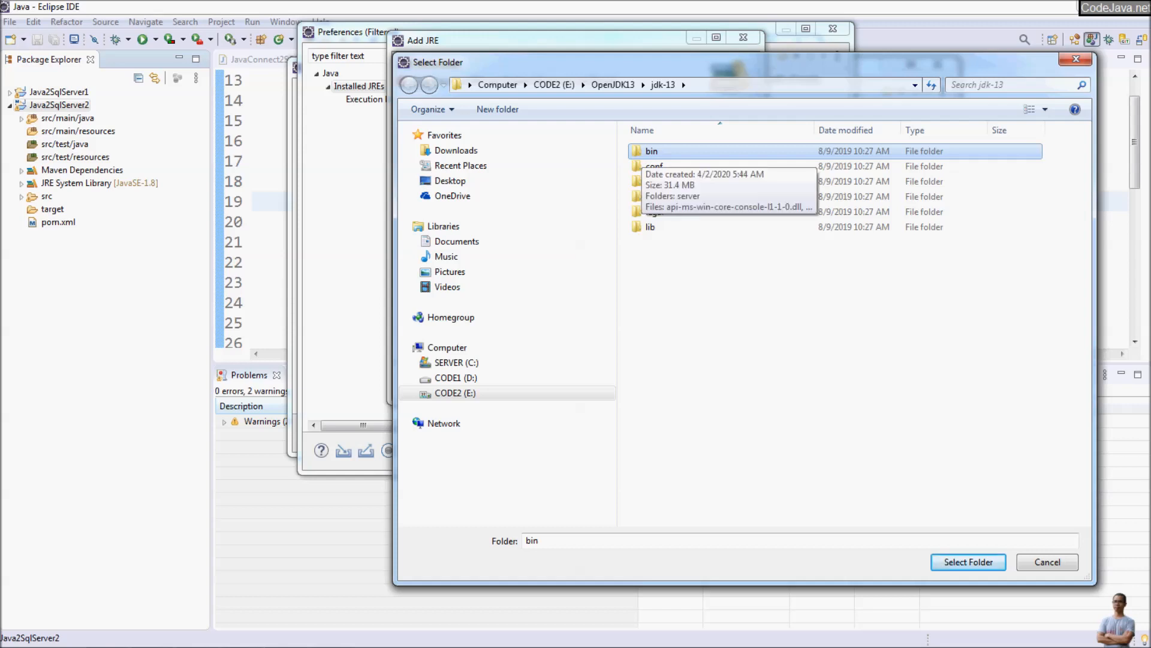
double_click(654, 151)
left_click(968, 562)
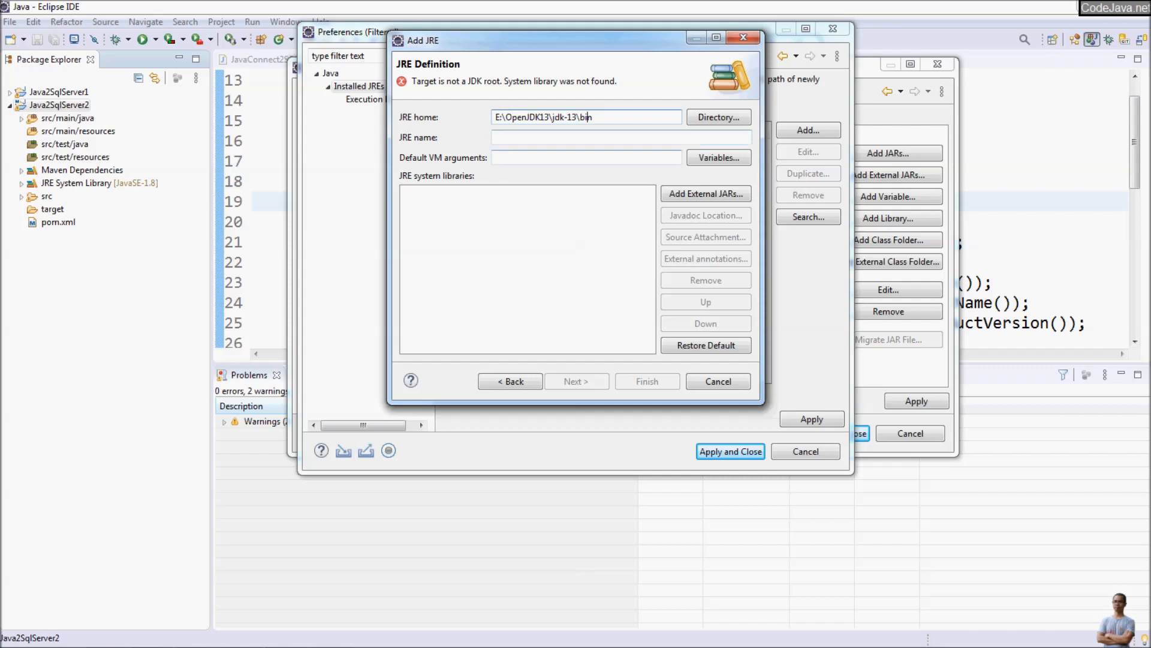
left_click(718, 381)
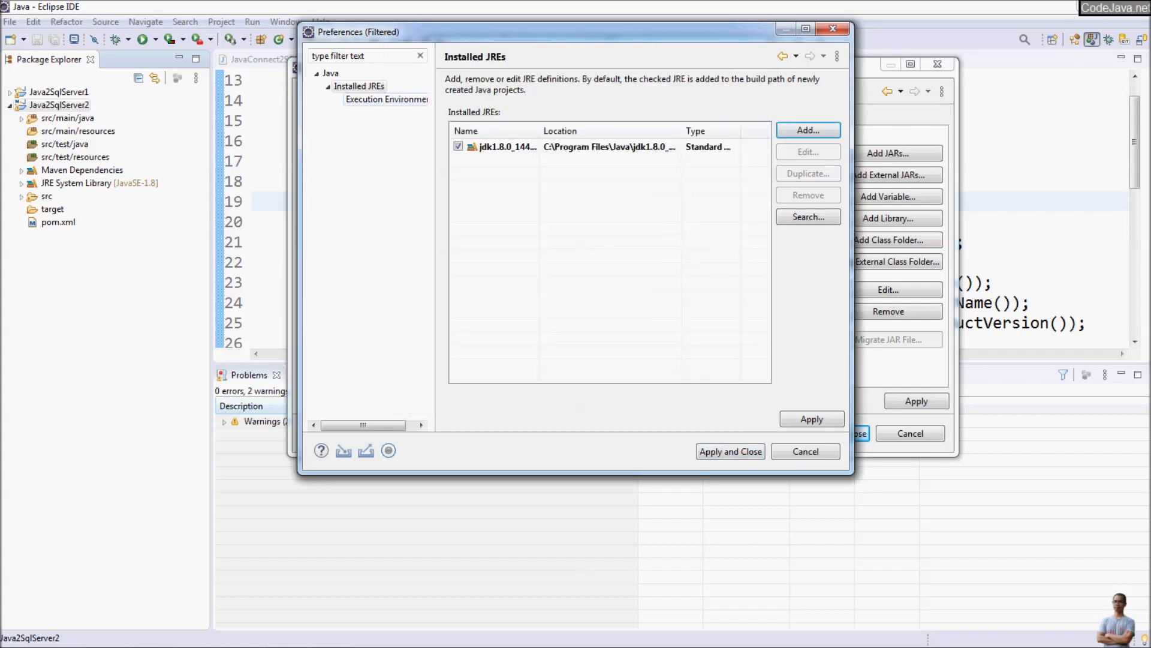
left_click(387, 100)
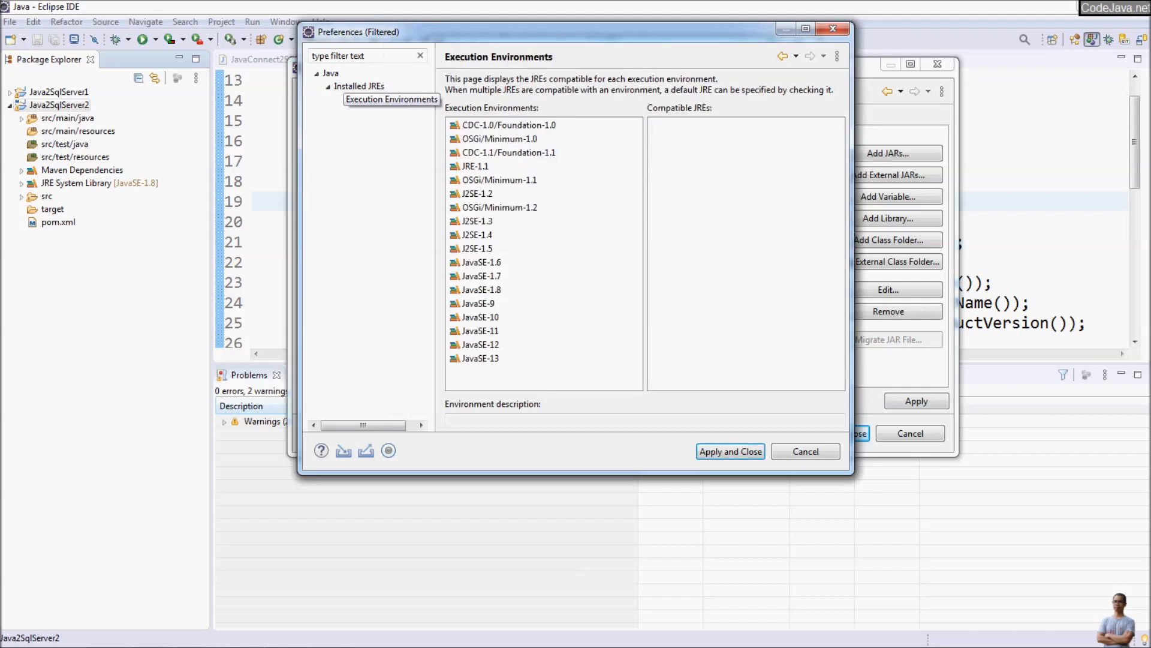
left_click(359, 86)
left_click(387, 100)
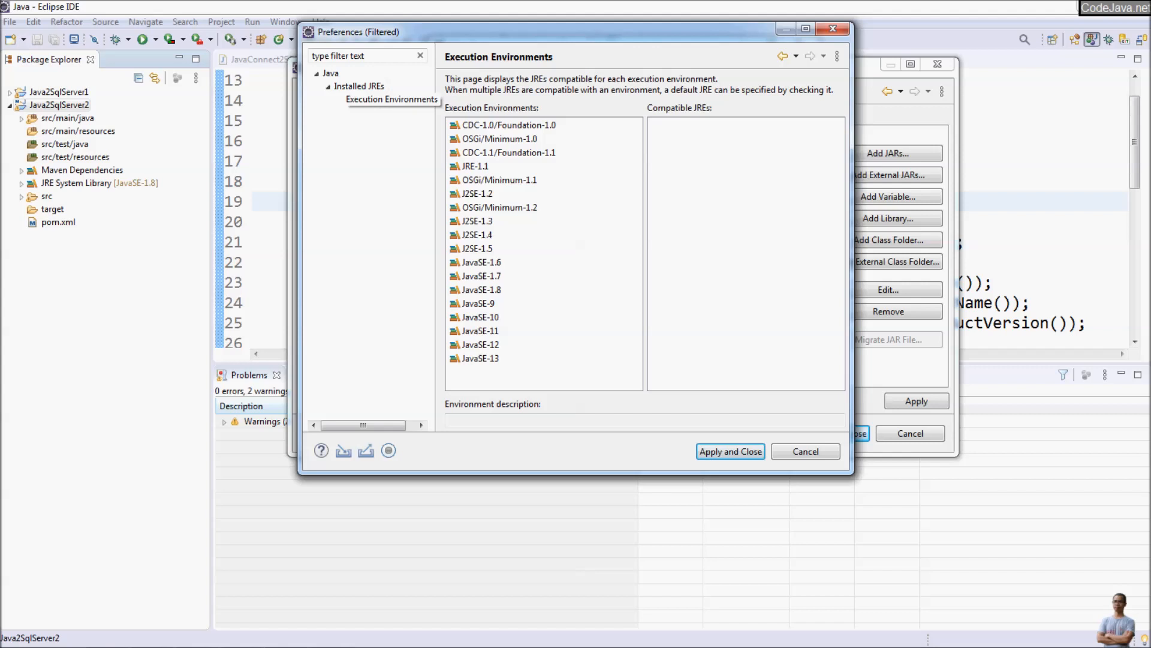
left_click(359, 86)
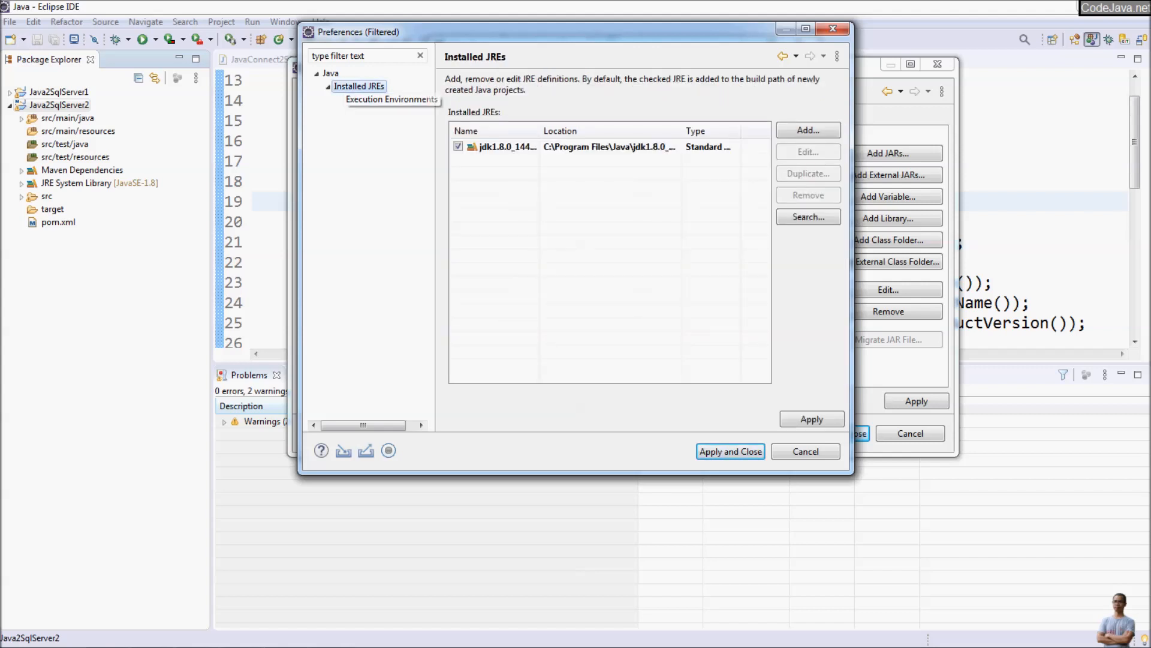
Step: Add a Standard VM JRE with the home directory E:\OpenJDK13\jdk-13 and make it the workspace default
left_click(809, 131)
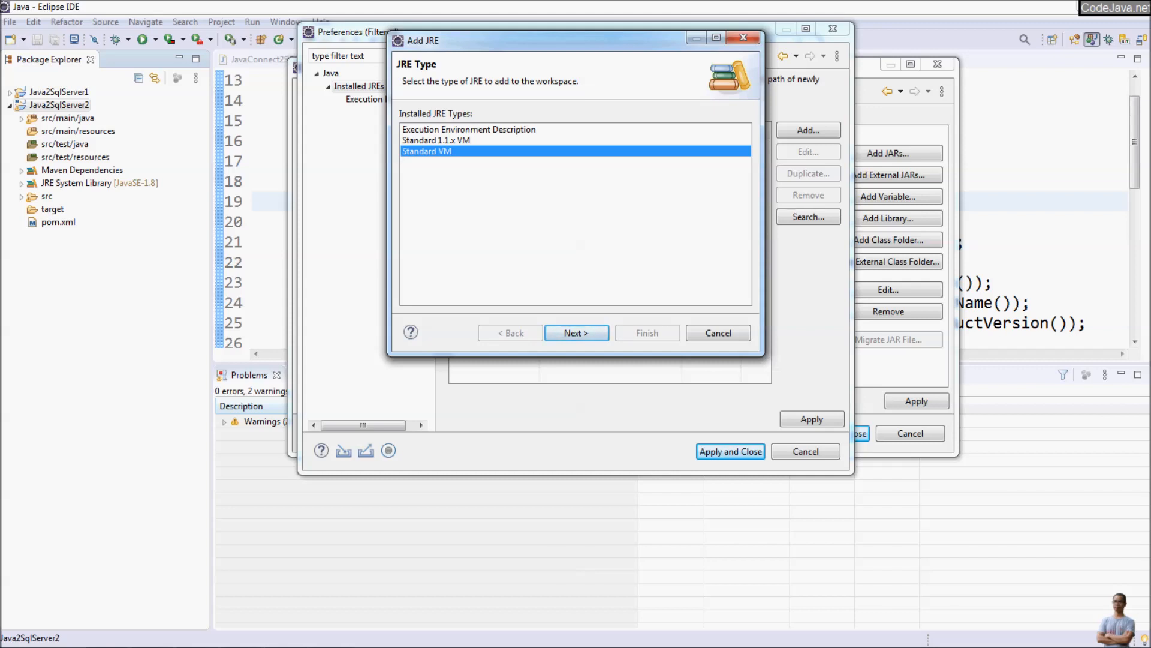
left_click(577, 333)
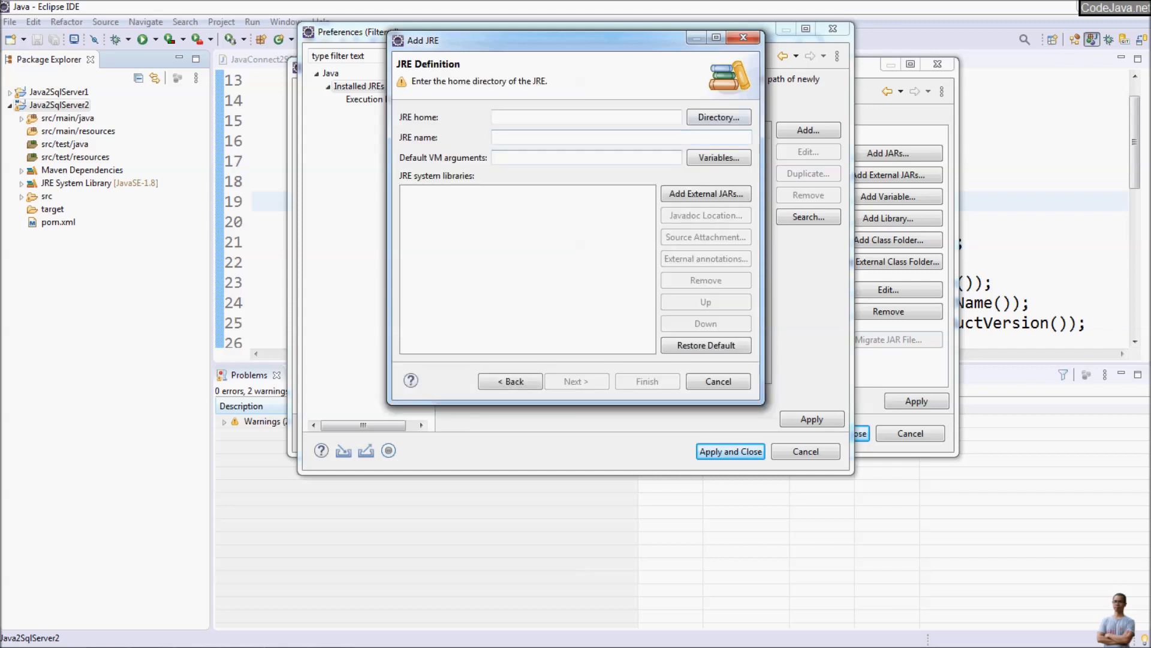
left_click(718, 117)
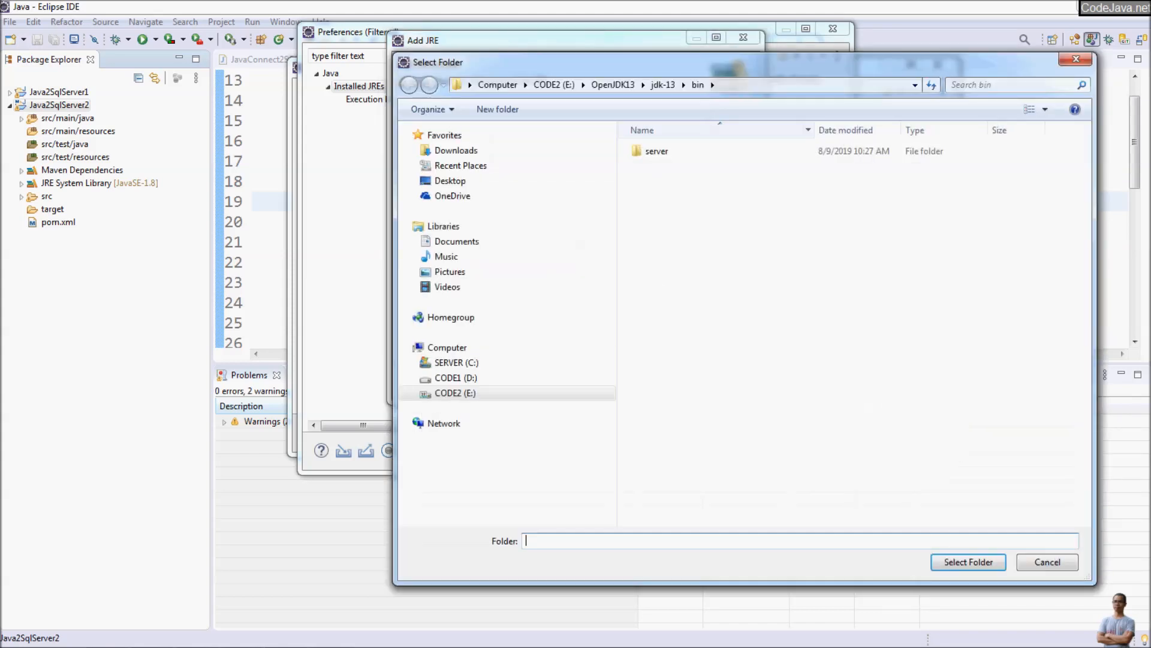
left_click(663, 84)
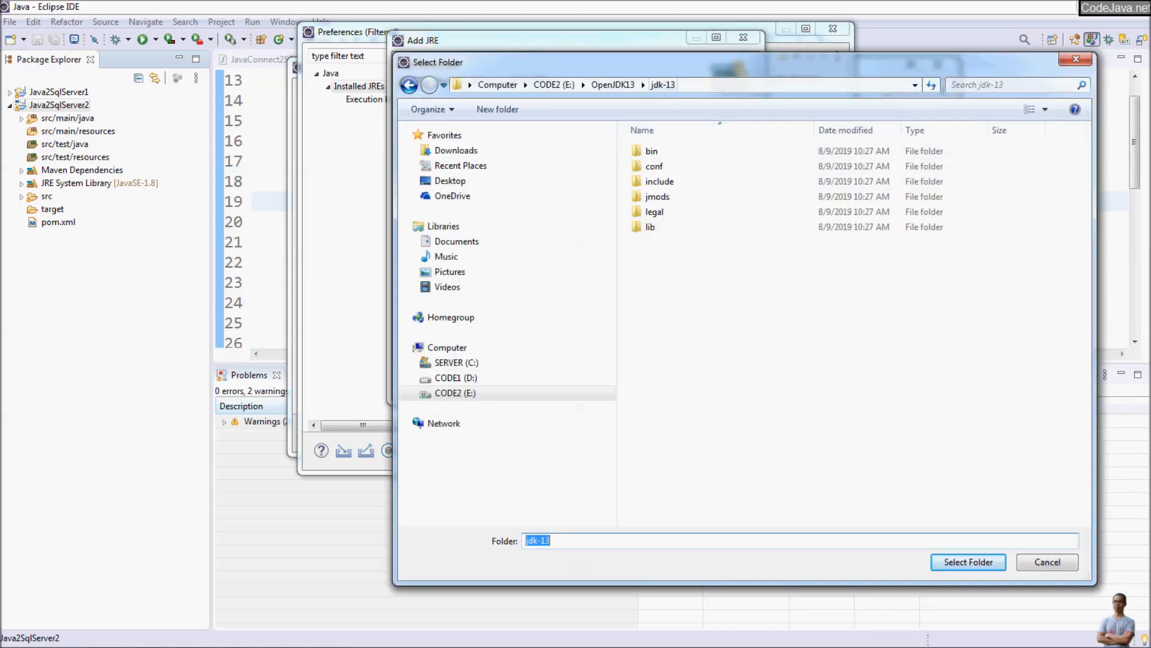
key("Return")
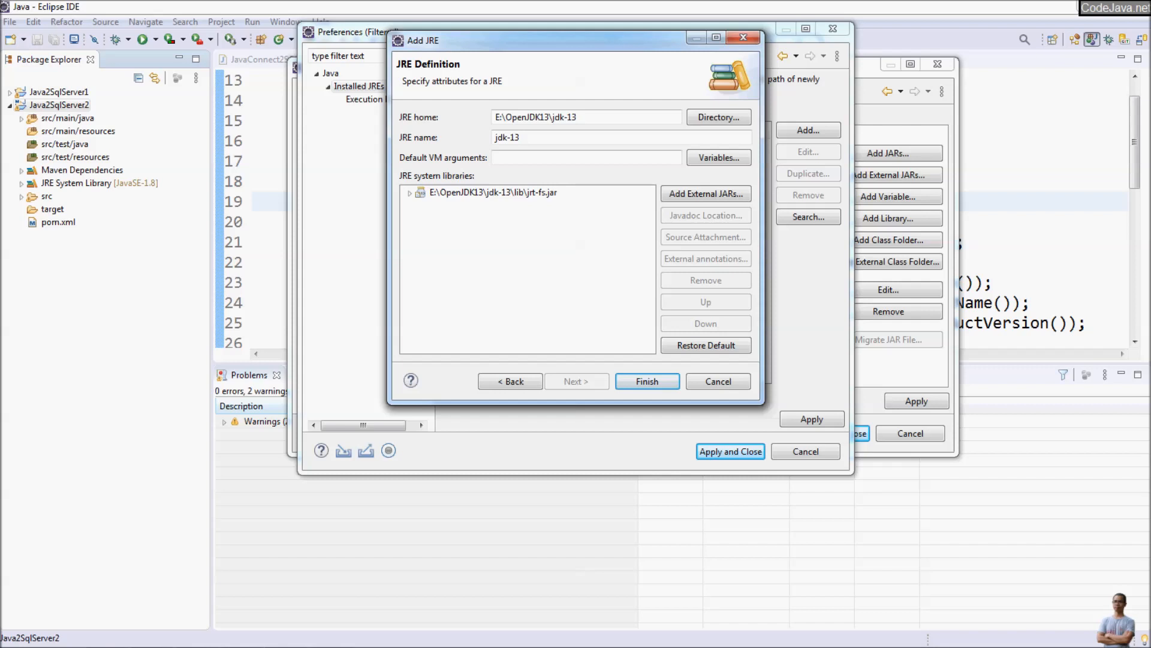
key("Return")
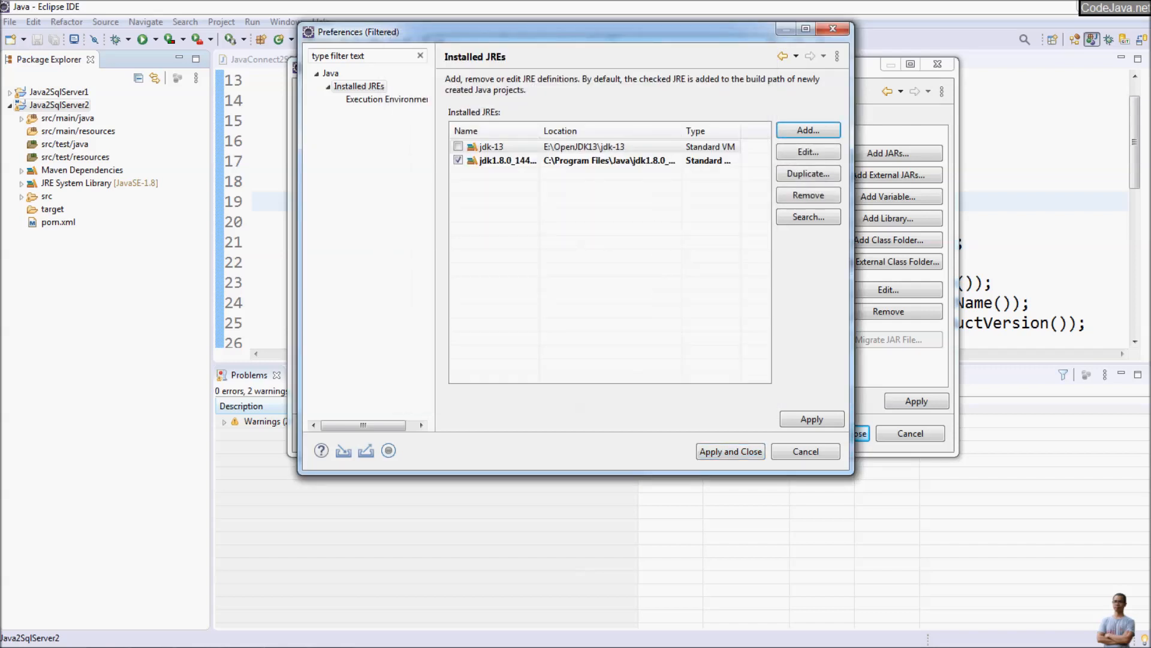
left_click(458, 146)
left_click(731, 451)
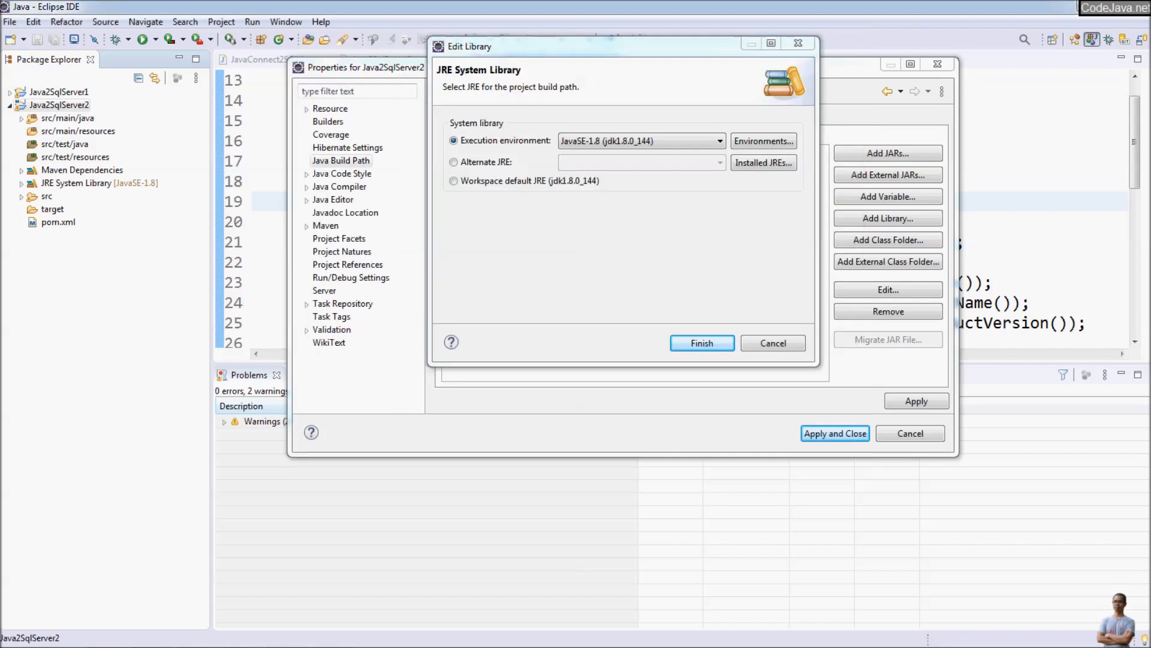
Step: Switch the JRE System Library of the Java2SqlServer2 project to the alternate JRE jdk-13
left_click(671, 141)
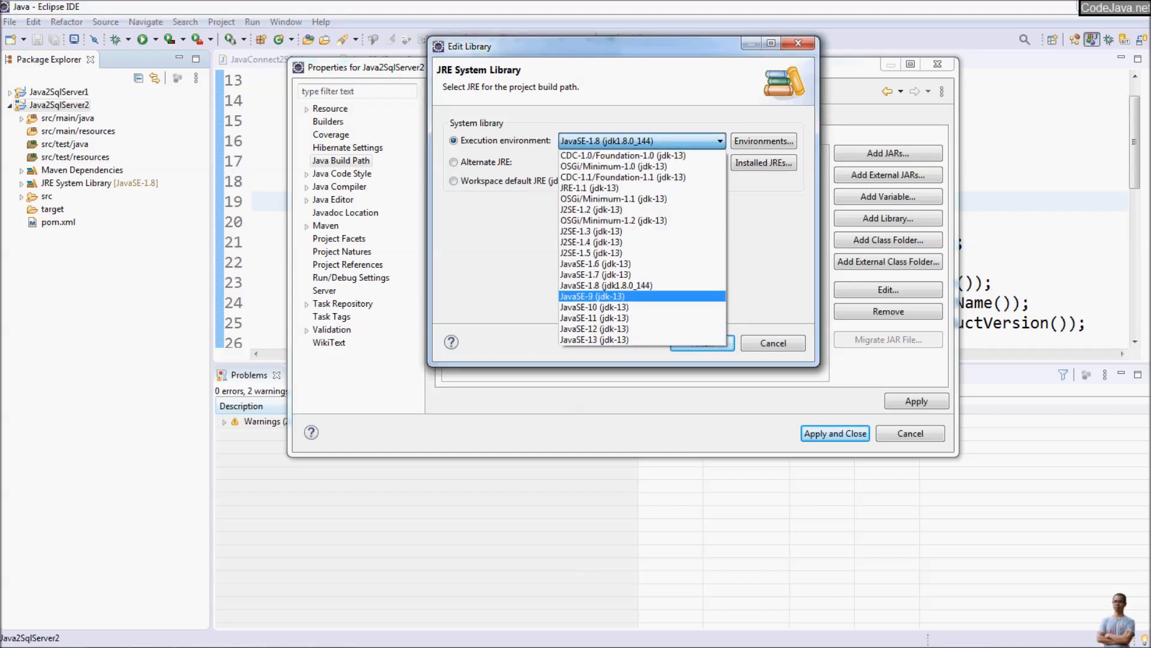
left_click(671, 141)
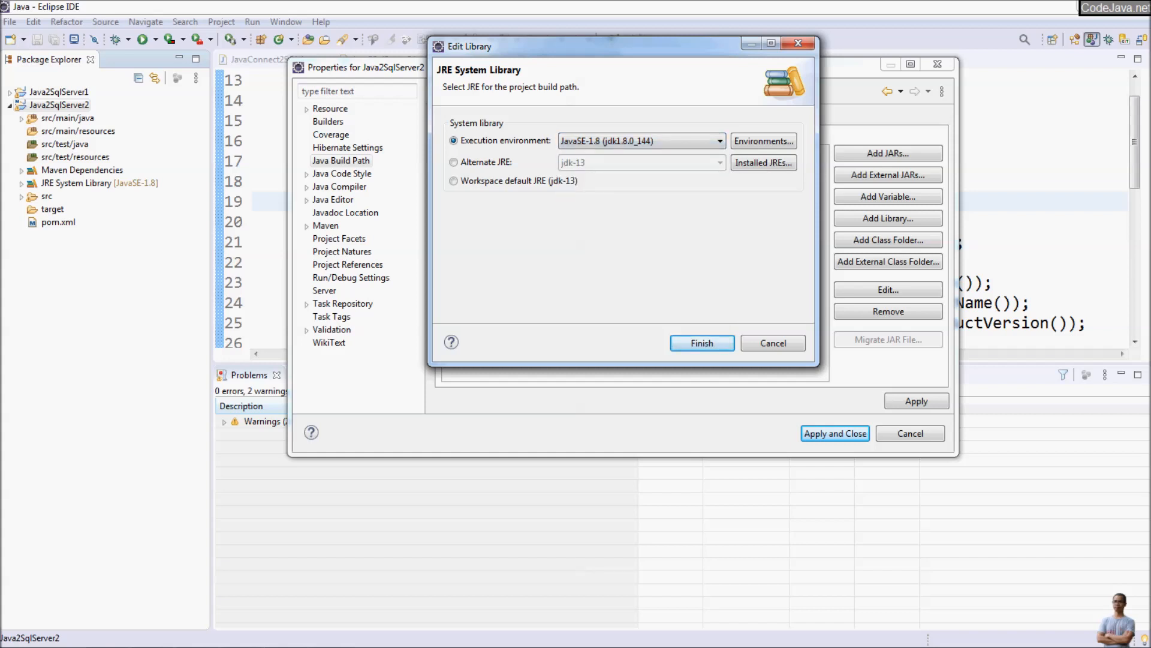
left_click(454, 162)
left_click(672, 162)
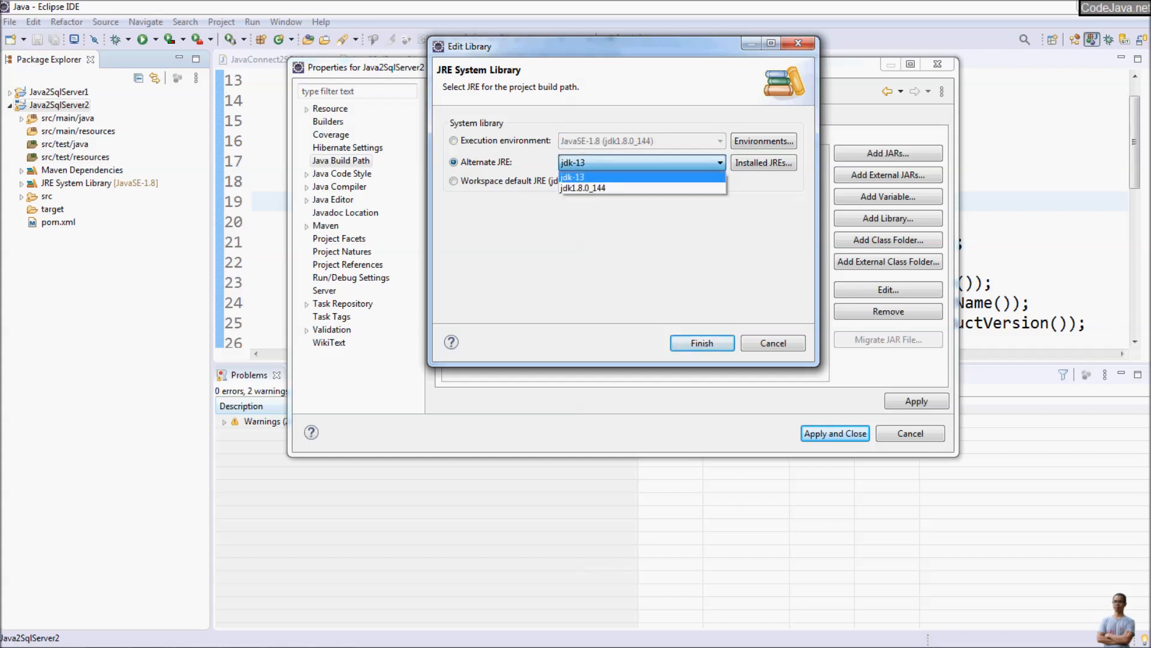
left_click(582, 177)
left_click(701, 343)
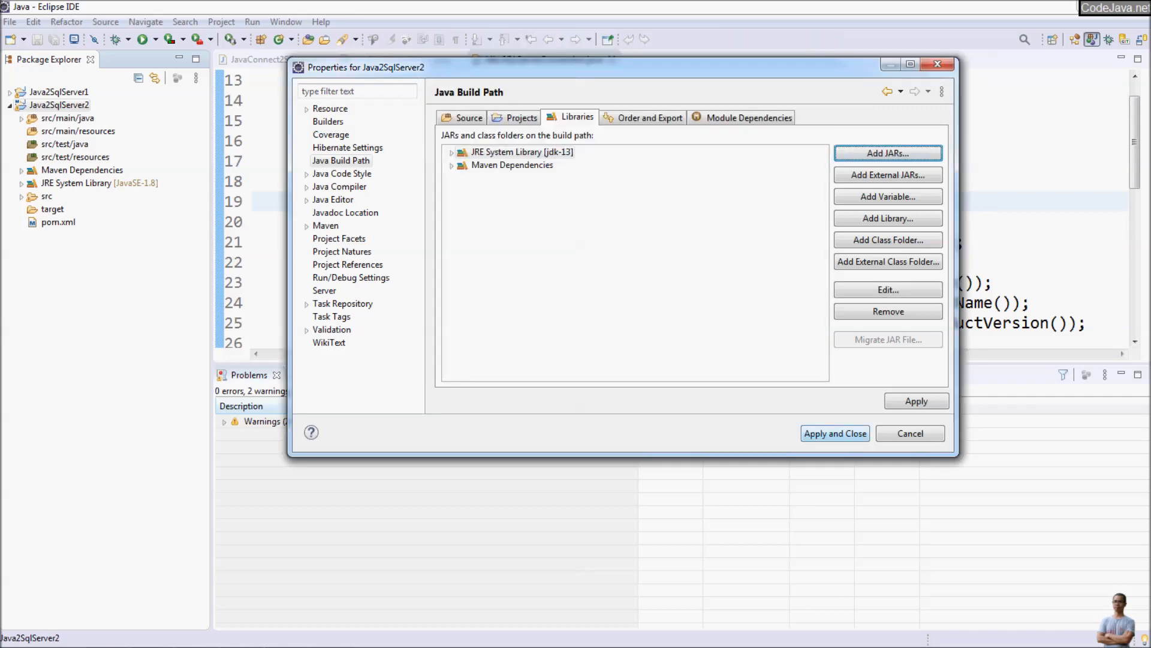
Step: Save the build path change, set the project's compiler compliance level to 13 and rebuild the project
left_click(340, 187)
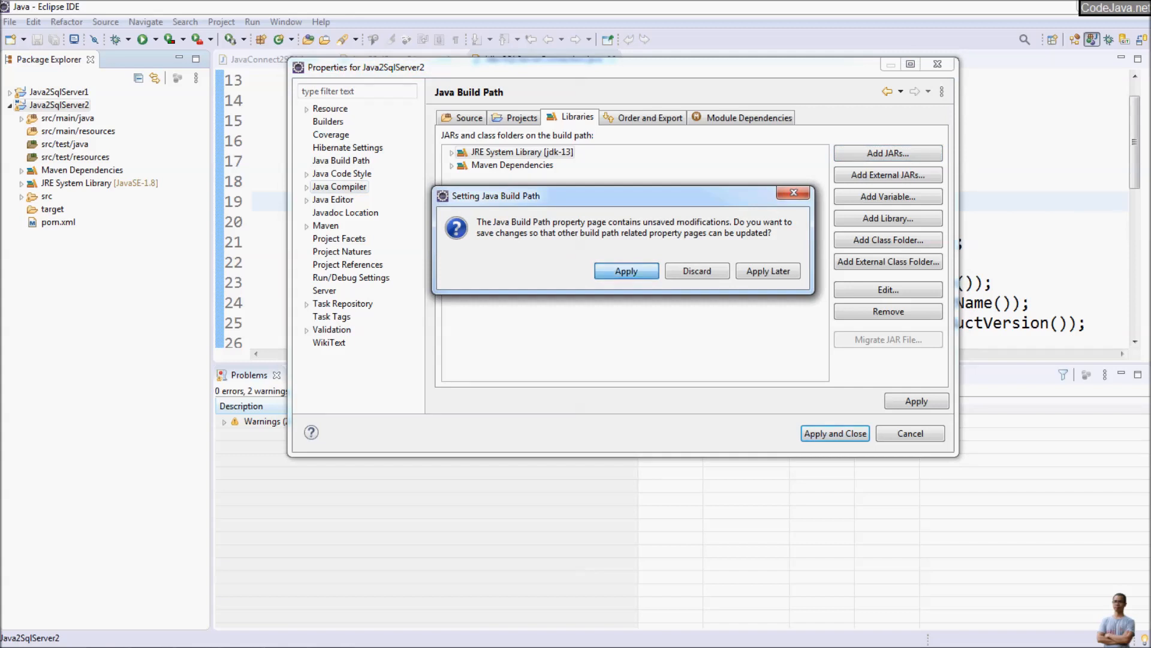
key("Return")
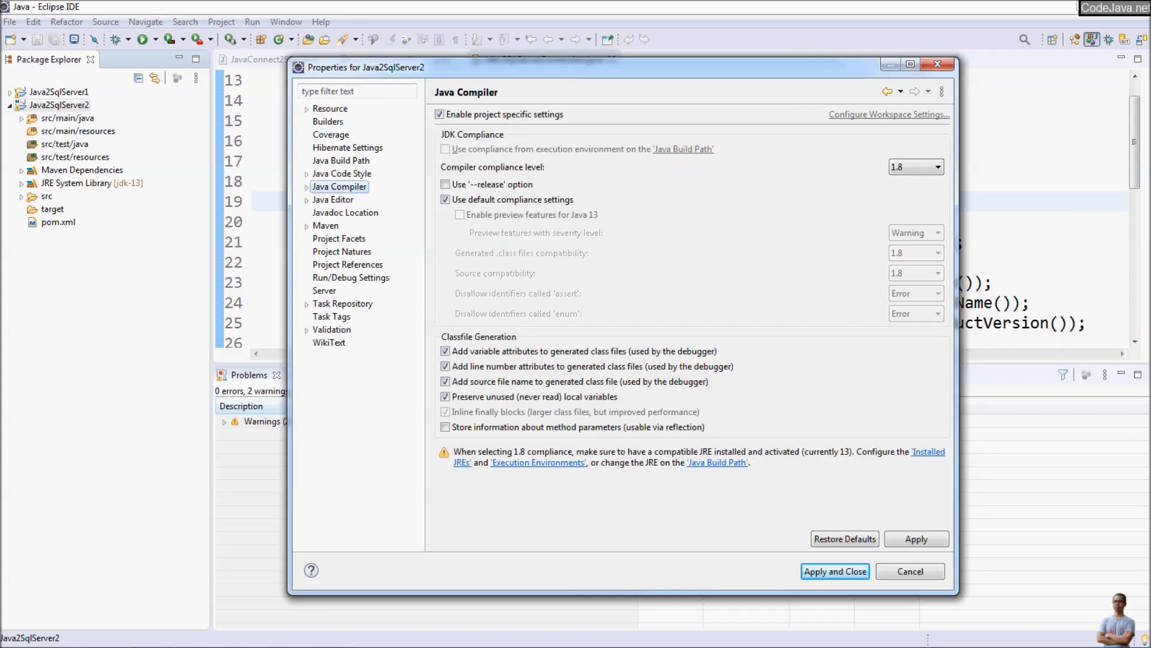
left_click(916, 168)
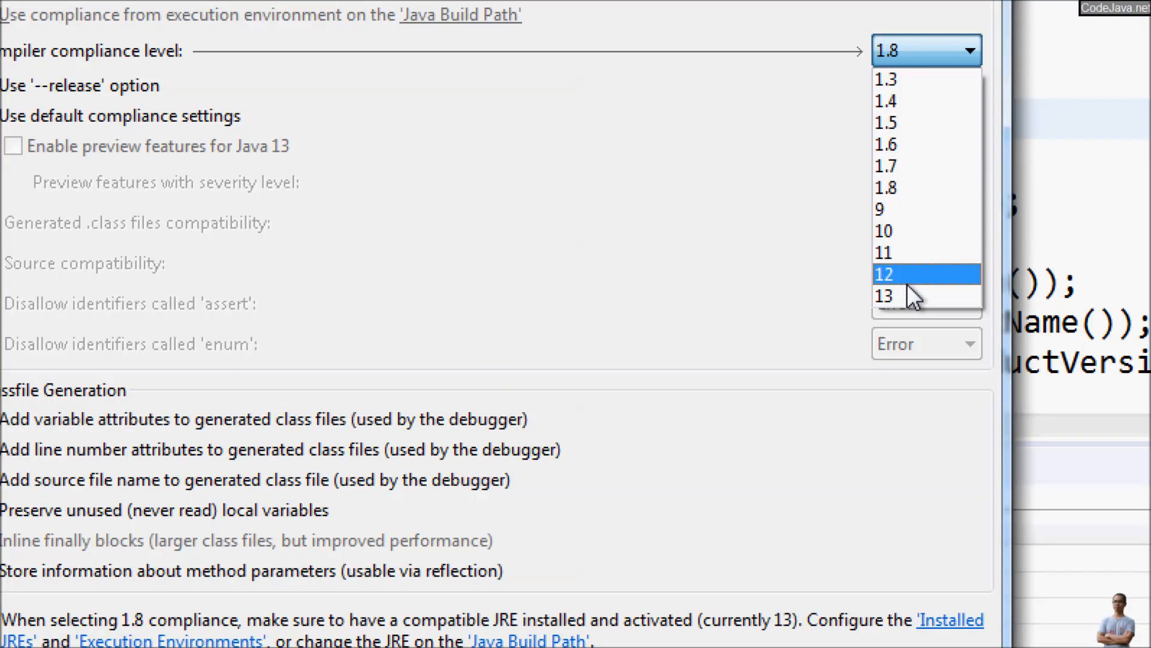
left_click(913, 294)
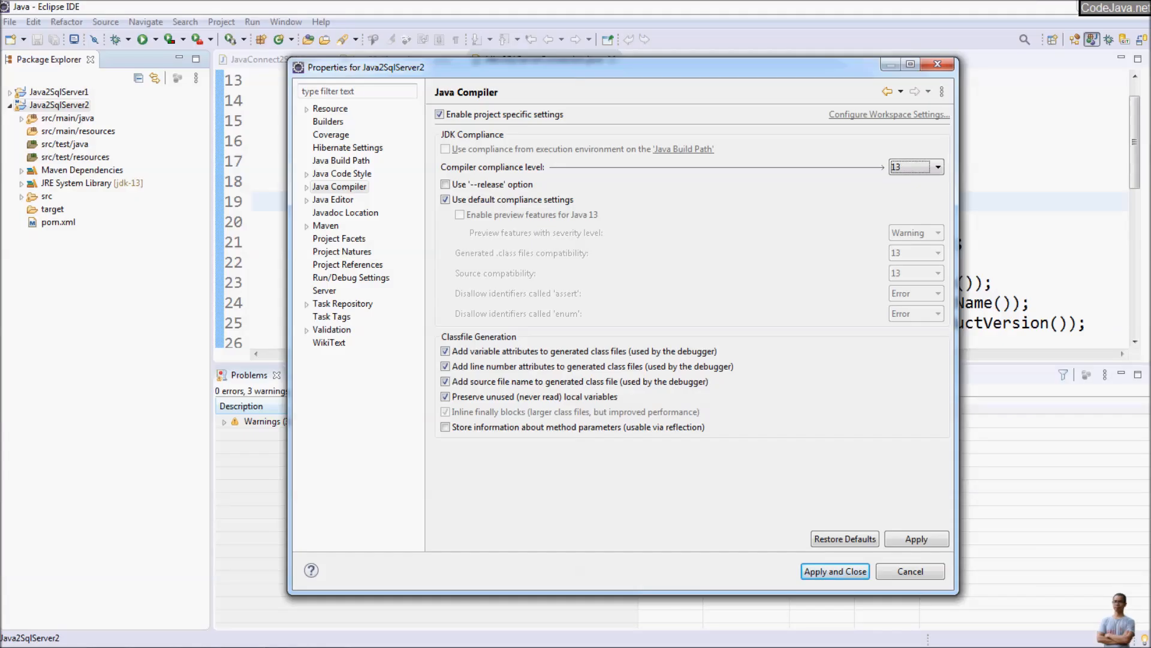
left_click(835, 572)
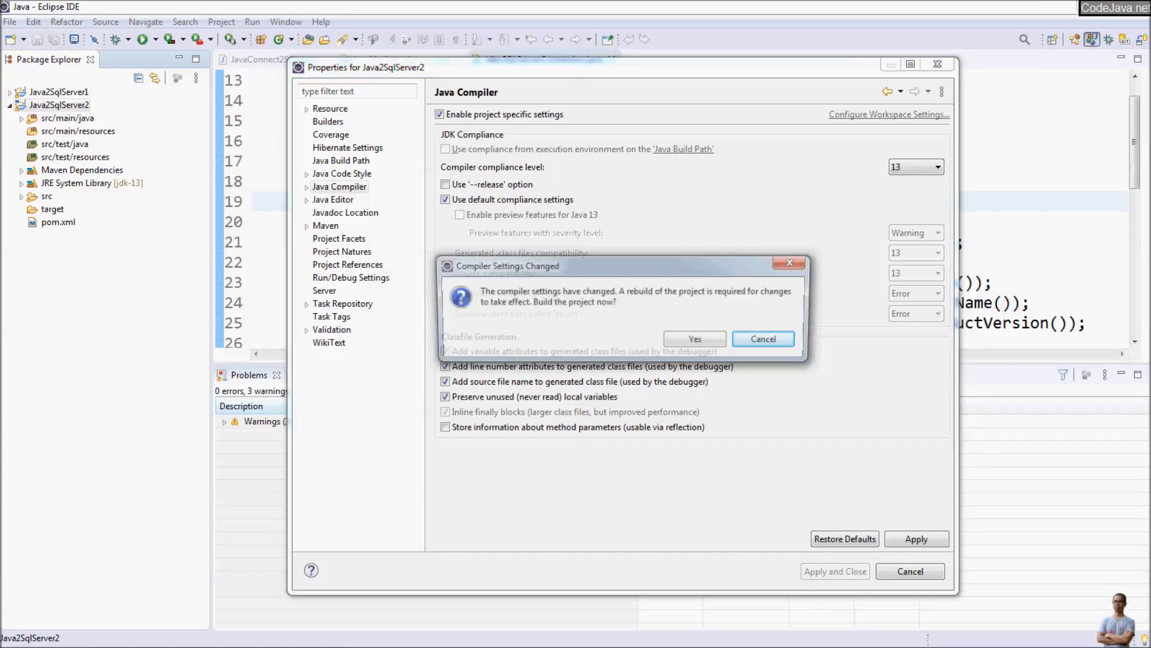
left_click(698, 340)
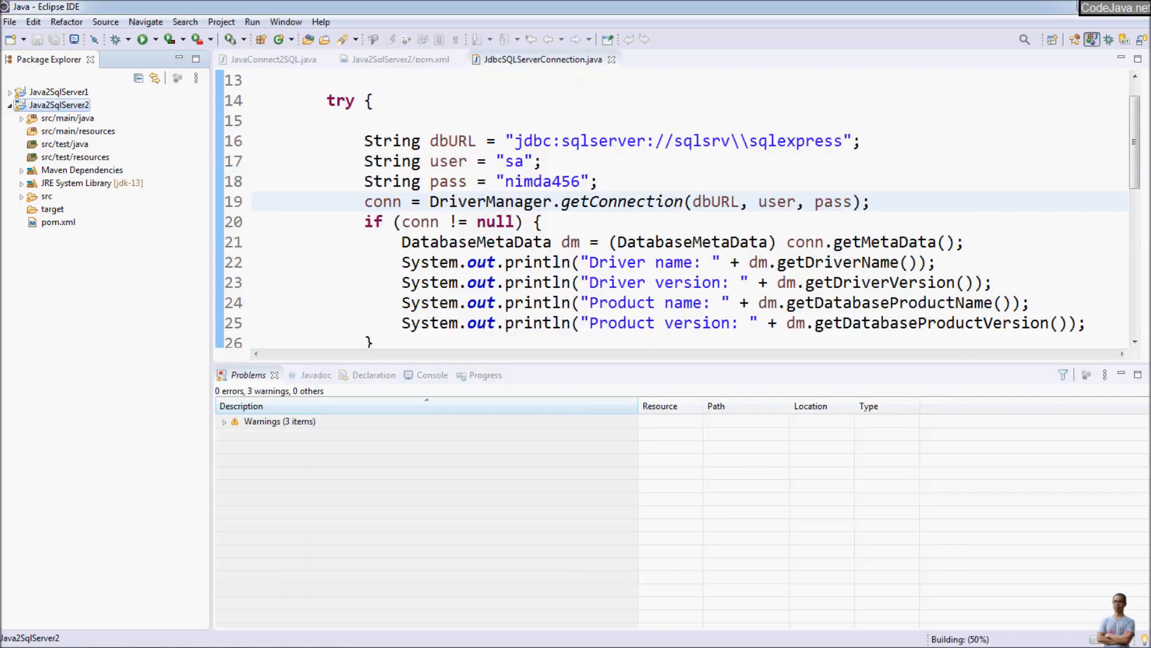